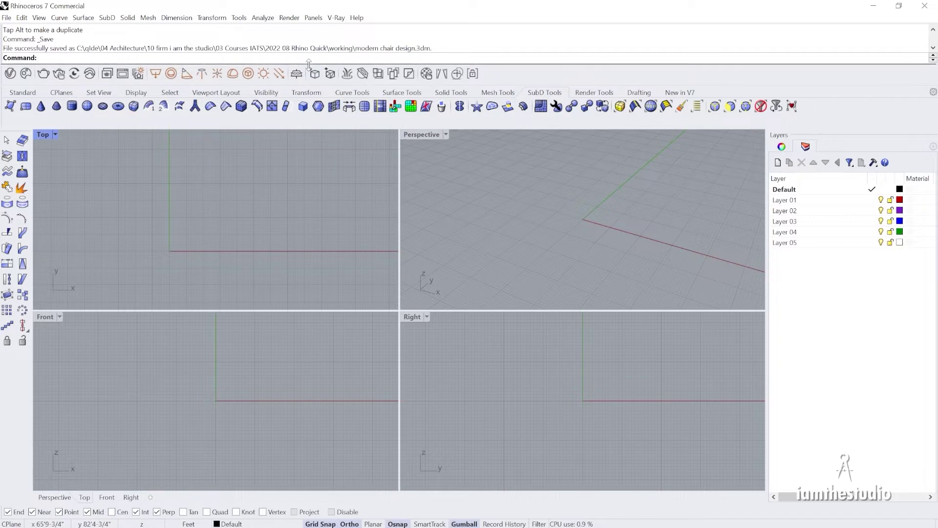
{"action": "scroll", "coordinate": [226, 243], "scroll_direction": "down", "scroll_amount": 3}
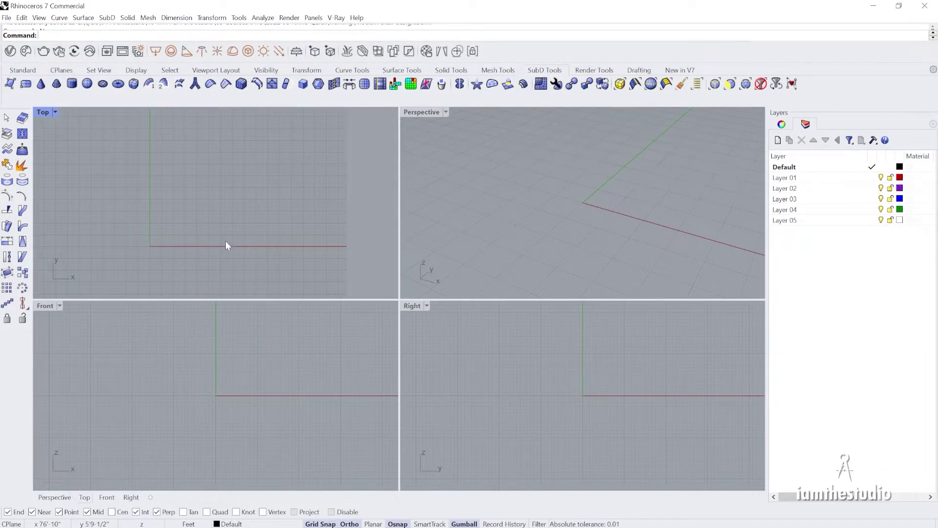
{"action": "right_click_drag", "start_coordinate": [174, 215], "coordinate": [180, 215]}
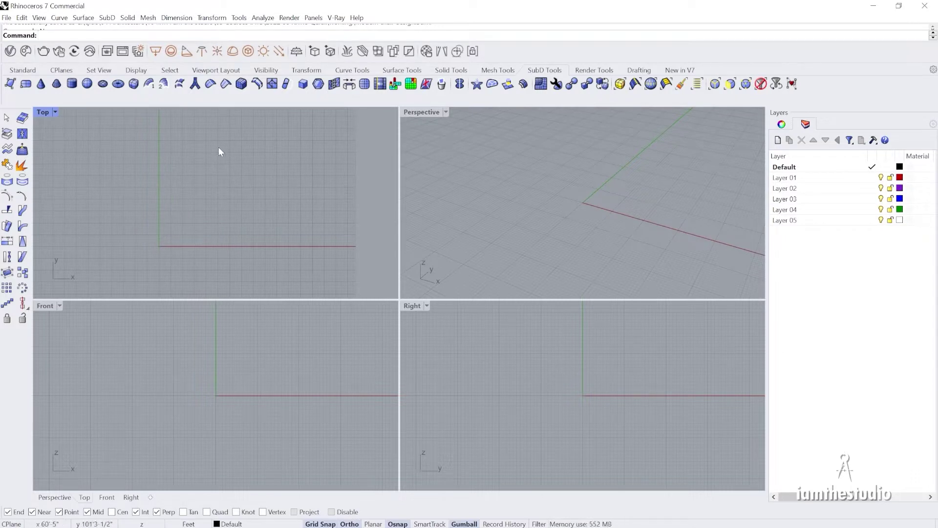
{"action": "right_click_drag", "start_coordinate": [234, 232], "coordinate": [206, 232]}
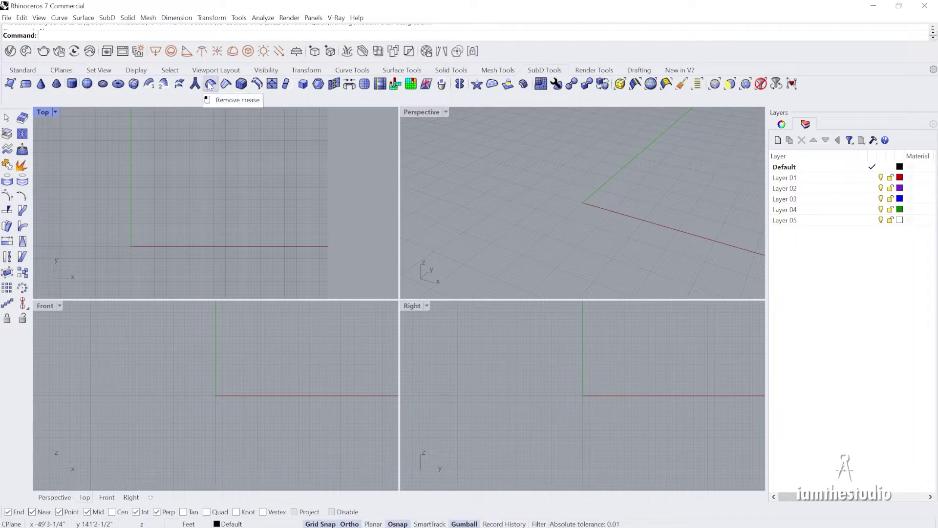
{"action": "left_click", "coordinate": [138, 84]}
{"action": "scroll", "coordinate": [147, 235], "scroll_direction": "up", "scroll_amount": 2}
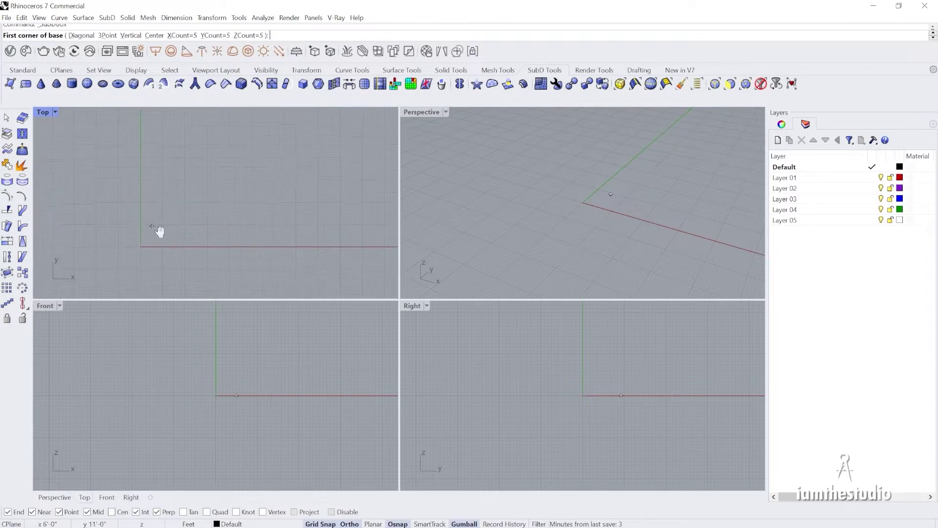
{"action": "scroll", "coordinate": [151, 233], "scroll_direction": "up", "scroll_amount": 1}
{"action": "key", "text": "Escape"}
- Draw a 30-foot square in the Top view with one corner at the origin
{"action": "type", "text": "r"}
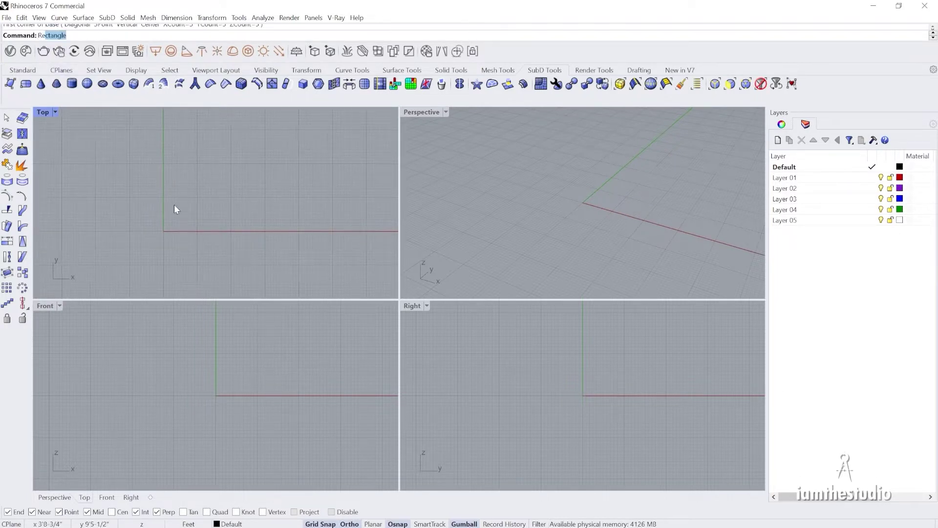
{"action": "type", "text": "ec"}
{"action": "key", "text": "Return"}
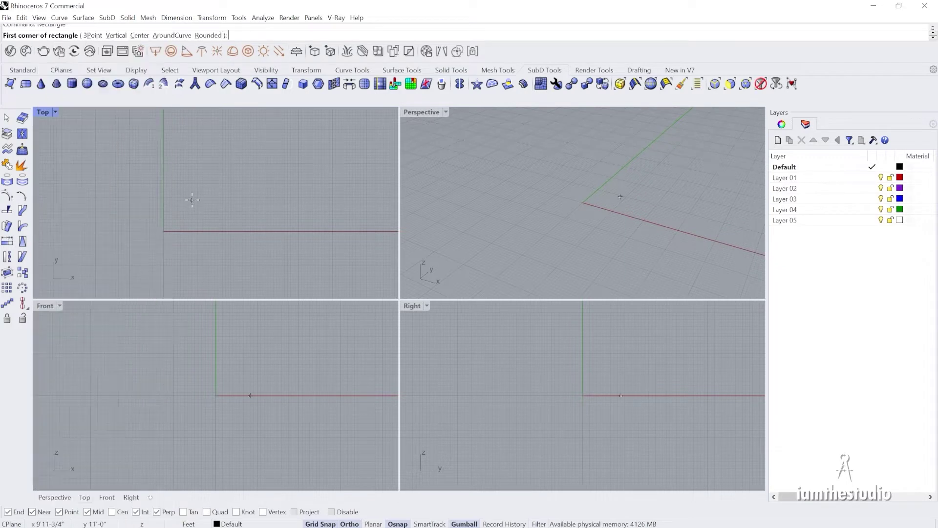
{"action": "scroll", "coordinate": [162, 235], "scroll_direction": "up", "scroll_amount": 8}
{"action": "left_click", "coordinate": [169, 220]}
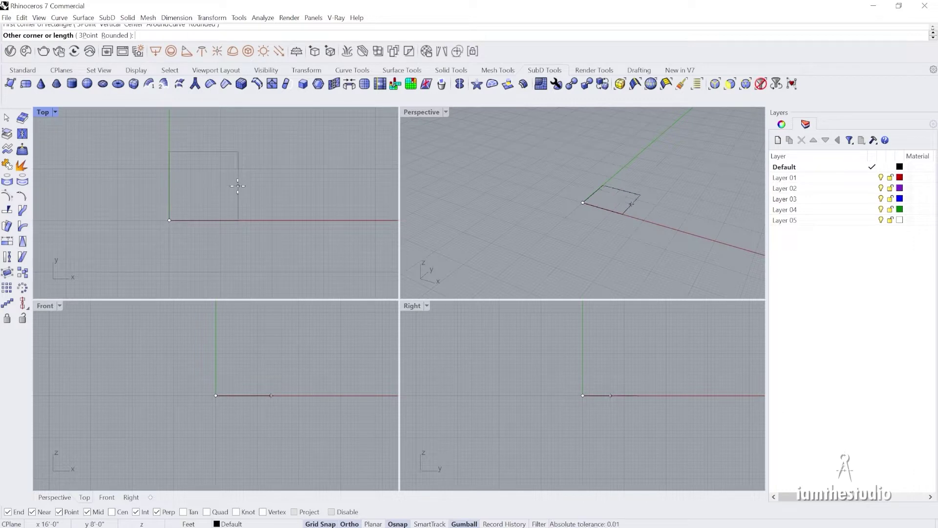
{"action": "type", "text": "30,0"}
{"action": "key", "text": "Return"}
{"action": "scroll", "coordinate": [221, 198], "scroll_direction": "down", "scroll_amount": 5}
- Measure the square's vertical side away from the Y axis and its upper side, enlarging the command history to read the distances
{"action": "type", "text": "Di"}
{"action": "key", "text": "Return"}
{"action": "left_click", "coordinate": [253, 151]}
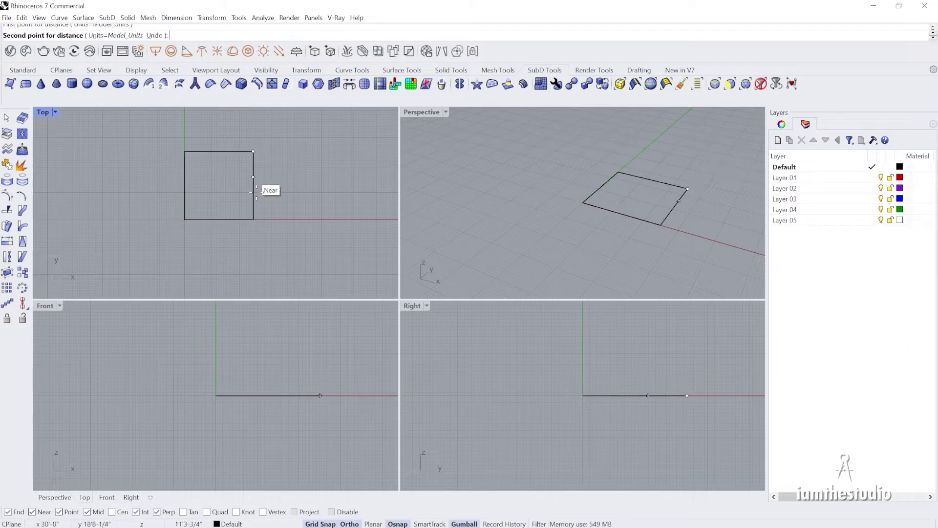
{"action": "left_click", "coordinate": [253, 219]}
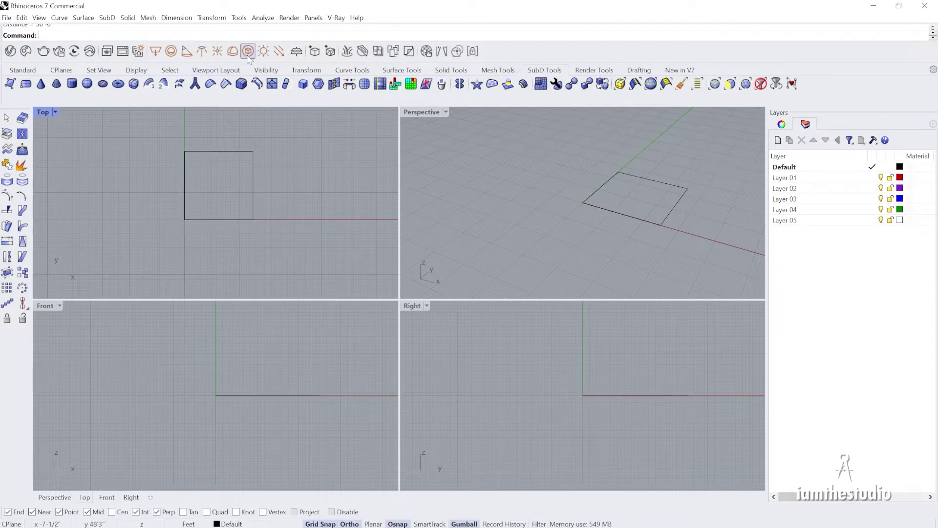
{"action": "left_click_drag", "start_coordinate": [254, 55], "coordinate": [252, 56]}
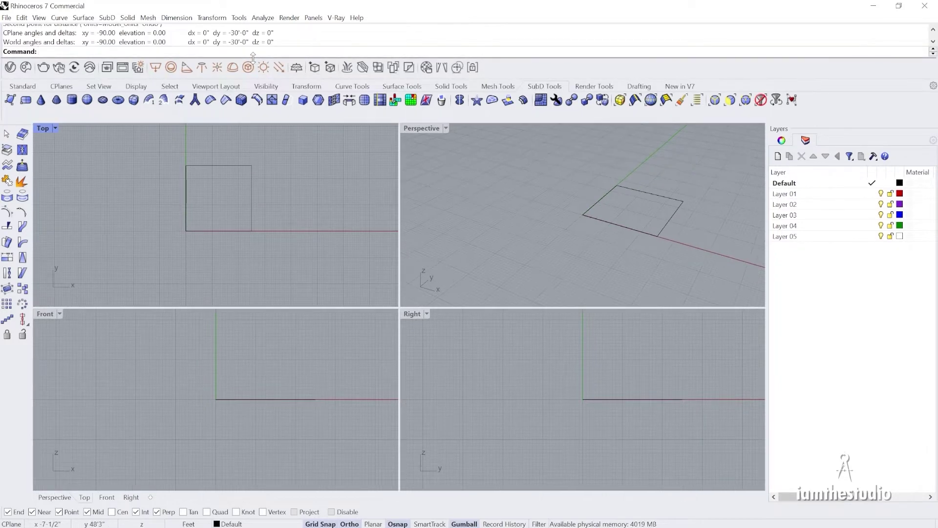
{"action": "right_click_drag", "start_coordinate": [188, 144], "coordinate": [192, 151]}
{"action": "type", "text": "distance"}
{"action": "key", "text": "Return"}
{"action": "left_click", "coordinate": [189, 172]}
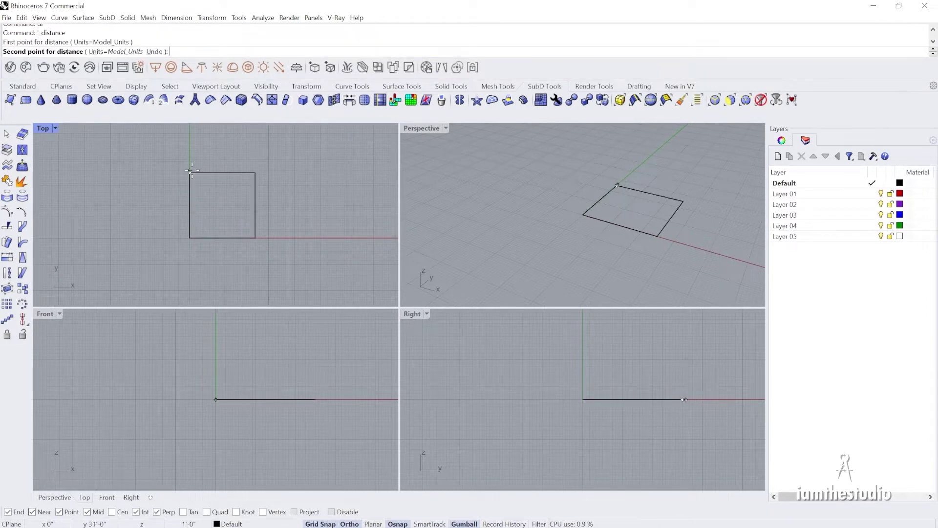
{"action": "left_click", "coordinate": [255, 172]}
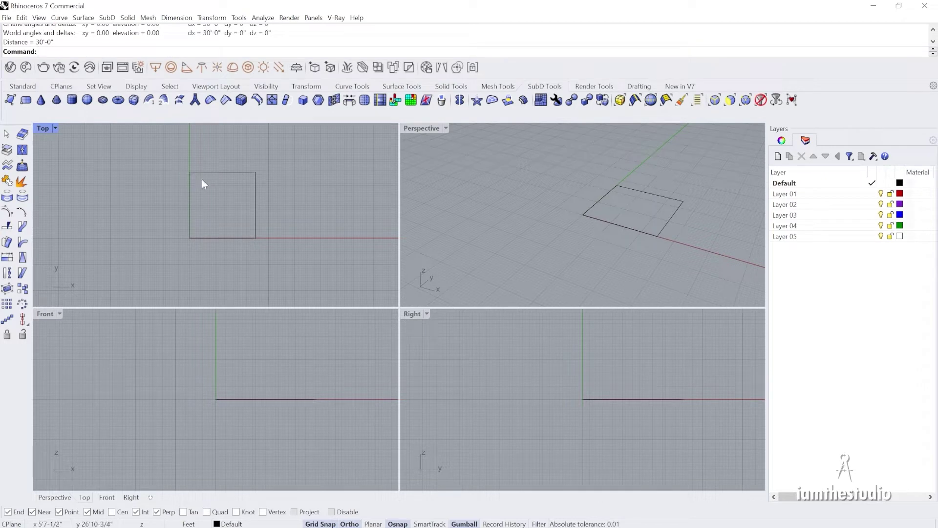
- Scale the square by 1/12 about its corner at the origin
{"action": "left_click", "coordinate": [227, 171]}
{"action": "right_click_drag", "start_coordinate": [246, 192], "coordinate": [225, 195]}
{"action": "scroll", "coordinate": [194, 201], "scroll_direction": "up", "scroll_amount": 2}
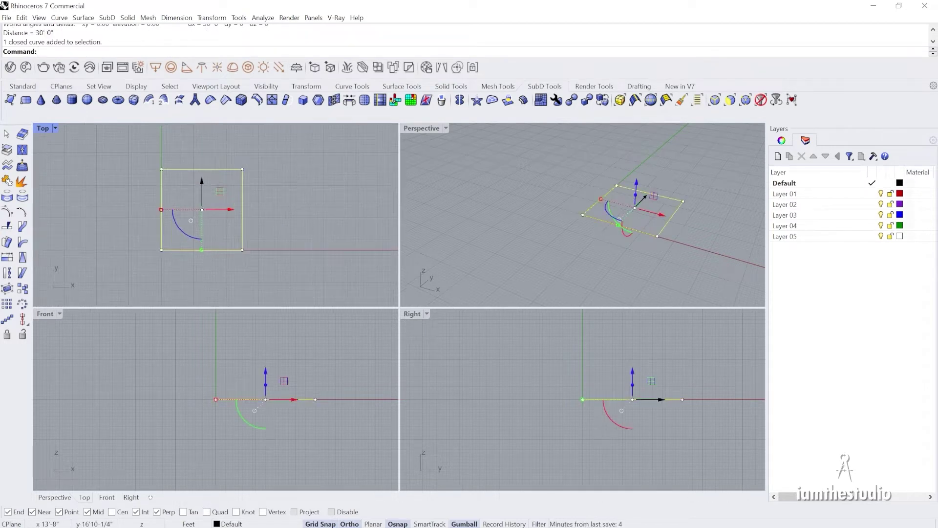
{"action": "type", "text": "scale"}
{"action": "key", "text": "Return"}
{"action": "left_click", "coordinate": [162, 250]}
{"action": "type", "text": "1/12"}
{"action": "key", "text": "Return"}
{"action": "key", "text": "Escape"}
{"action": "scroll", "coordinate": [162, 253], "scroll_direction": "up", "scroll_amount": 10}
{"action": "scroll", "coordinate": [192, 180], "scroll_direction": "up", "scroll_amount": 4}
{"action": "right_click_drag", "start_coordinate": [194, 207], "coordinate": [220, 189]}
{"action": "scroll", "coordinate": [218, 201], "scroll_direction": "down", "scroll_amount": 8}
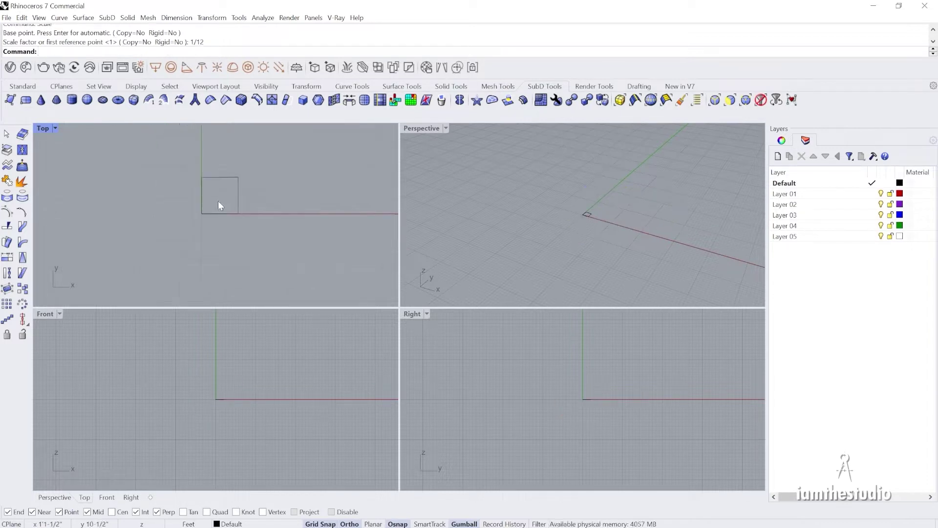
{"action": "scroll", "coordinate": [217, 205], "scroll_direction": "down", "scroll_amount": 1}
- Extrude the scaled square upward 4' as a solid reference box
{"action": "left_click", "coordinate": [580, 219]}
{"action": "scroll", "coordinate": [580, 218], "scroll_direction": "up", "scroll_amount": 4}
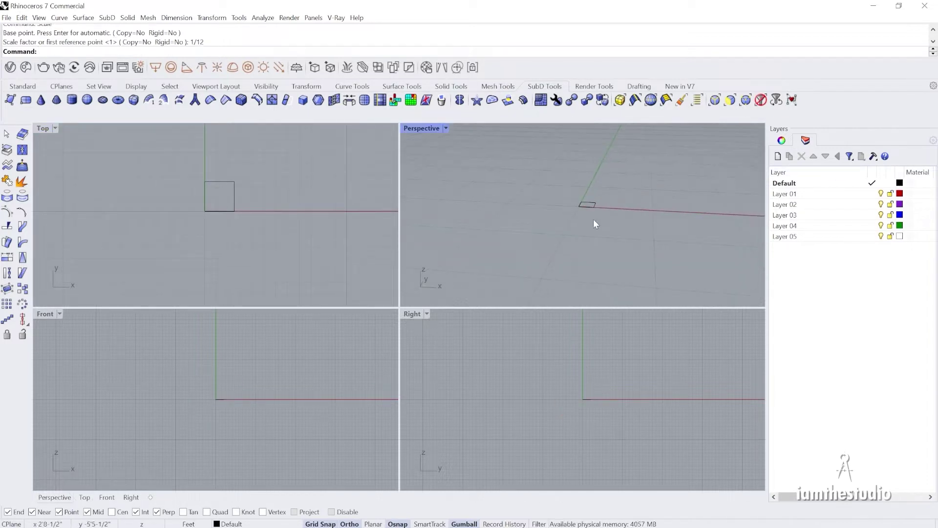
{"action": "scroll", "coordinate": [580, 218], "scroll_direction": "up", "scroll_amount": 2}
{"action": "scroll", "coordinate": [524, 176], "scroll_direction": "up", "scroll_amount": 4}
{"action": "right_click_drag", "start_coordinate": [564, 201], "coordinate": [584, 204]}
{"action": "scroll", "coordinate": [608, 201], "scroll_direction": "up", "scroll_amount": 1}
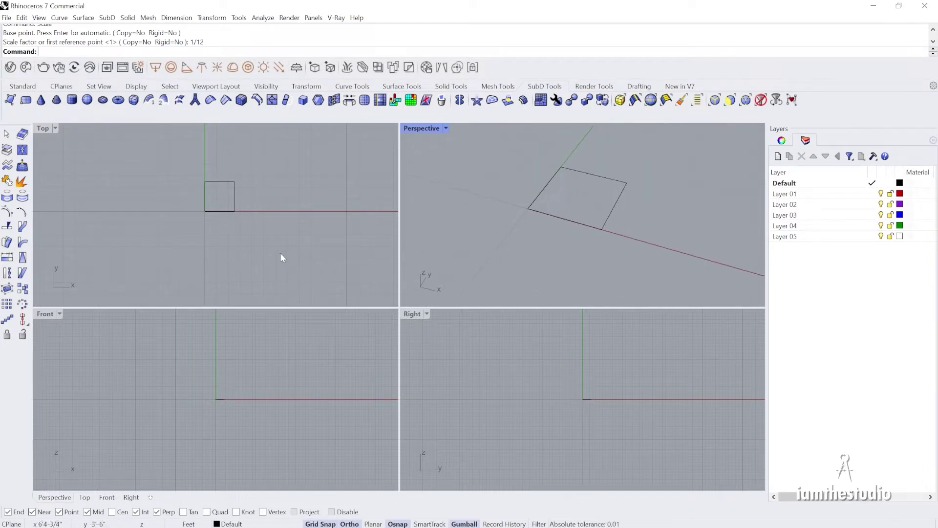
{"action": "right_click_drag", "start_coordinate": [250, 251], "coordinate": [238, 268]}
{"action": "left_click", "coordinate": [610, 216]}
{"action": "scroll", "coordinate": [543, 253], "scroll_direction": "down", "scroll_amount": 5}
{"action": "right_click_drag", "start_coordinate": [544, 253], "coordinate": [574, 229]}
{"action": "type", "text": "P"}
{"action": "key", "text": "Return"}
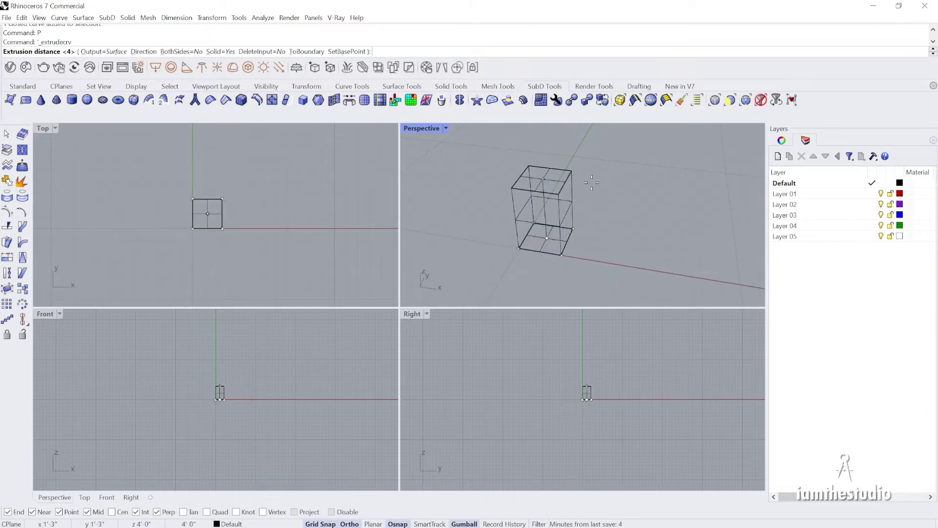
{"action": "type", "text": "4'"}
{"action": "key", "text": "Return"}
{"action": "key", "text": "Escape"}
{"action": "right_click_drag", "start_coordinate": [521, 201], "coordinate": [548, 251]}
{"action": "right_click_drag", "start_coordinate": [586, 226], "coordinate": [547, 238]}
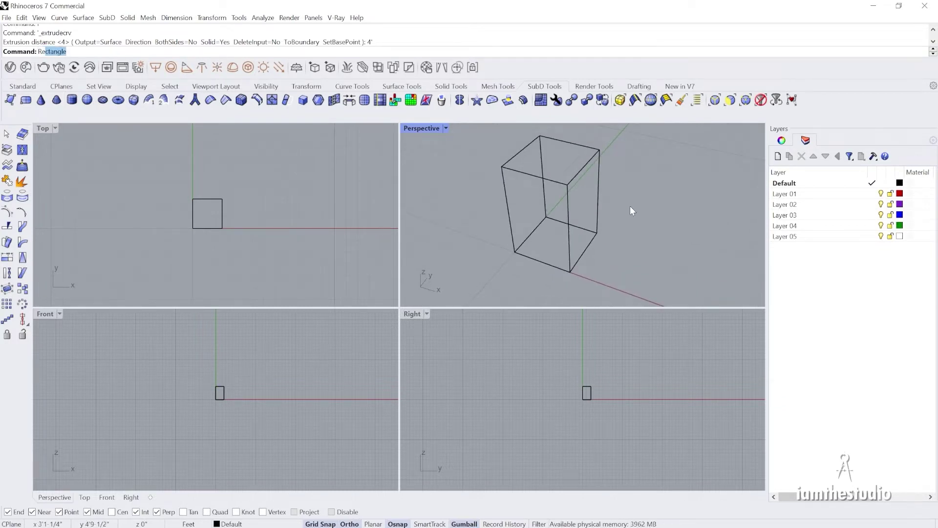
{"action": "key", "text": "Escape"}
- Start a SubD box on the X axis 4' from the origin, with grid snap off and a 30" by 30" base
{"action": "right_click_drag", "start_coordinate": [213, 223], "coordinate": [188, 238]}
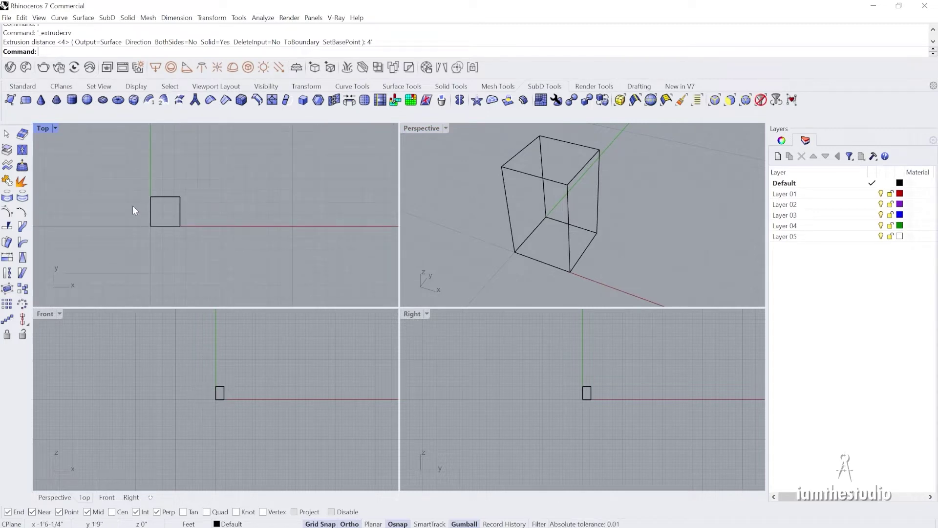
{"action": "left_click", "coordinate": [133, 101]}
{"action": "scroll", "coordinate": [185, 205], "scroll_direction": "up", "scroll_amount": 2}
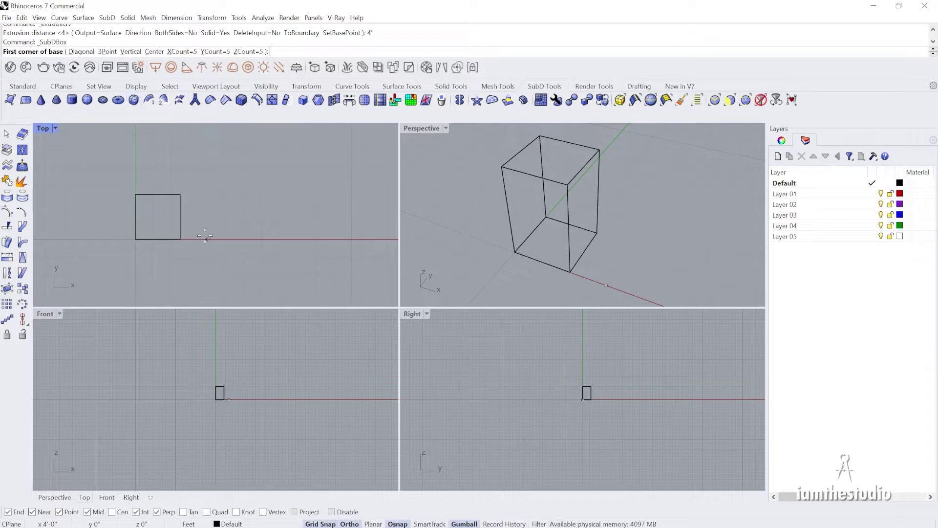
{"action": "left_click", "coordinate": [207, 238]}
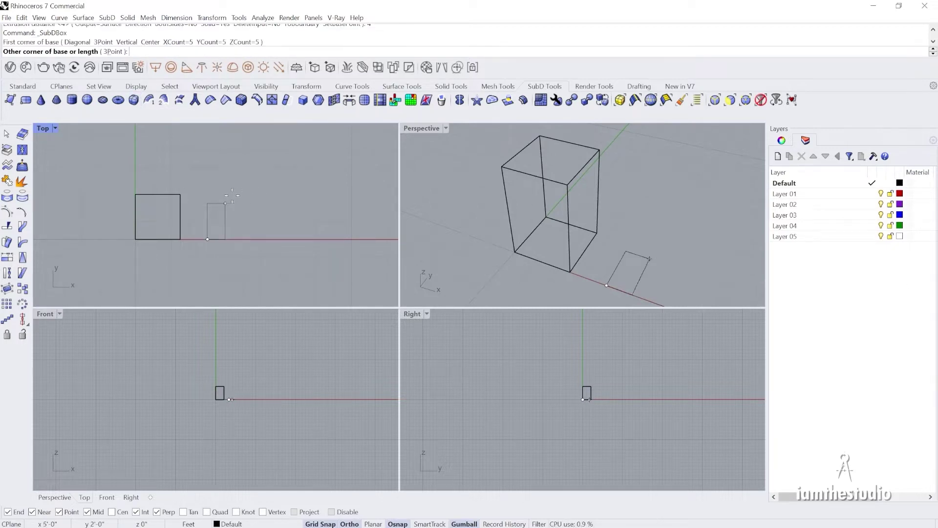
{"action": "key", "text": "F9"}
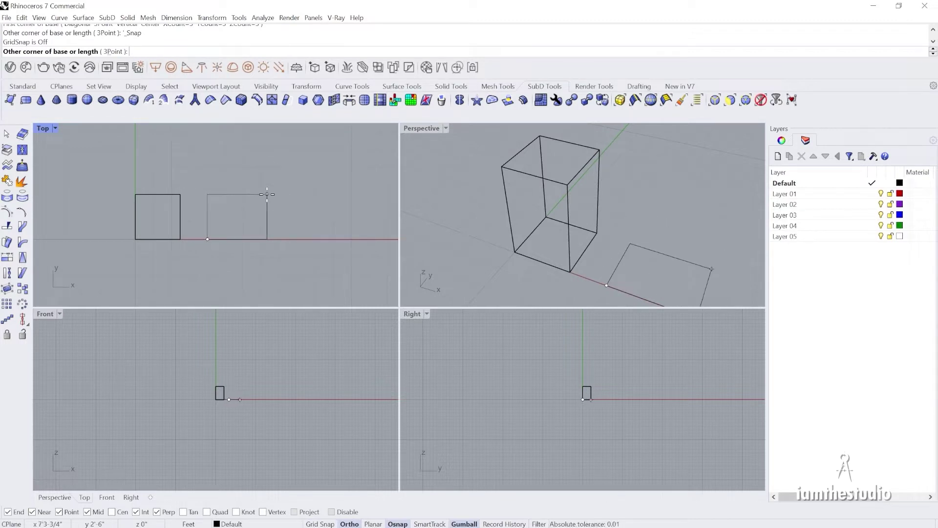
{"action": "type", "text": "@30\",30\""}
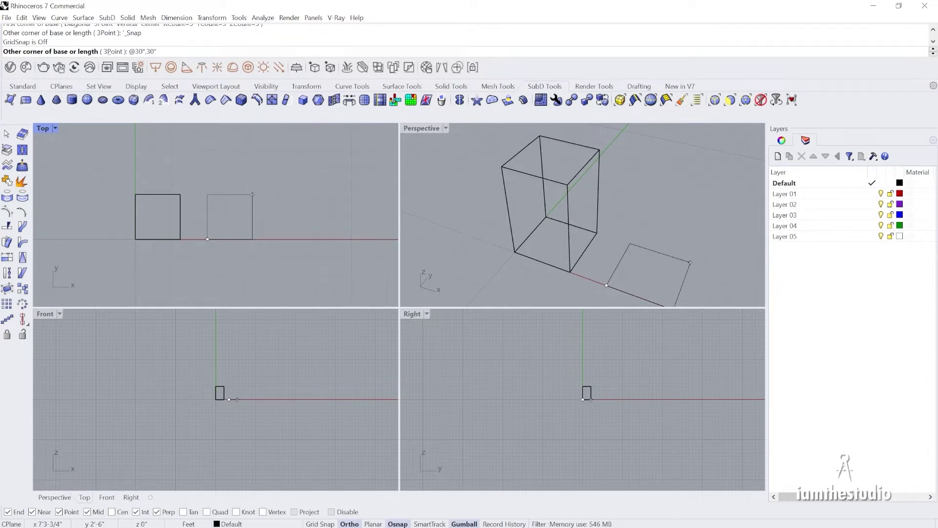
{"action": "key", "text": "Return"}
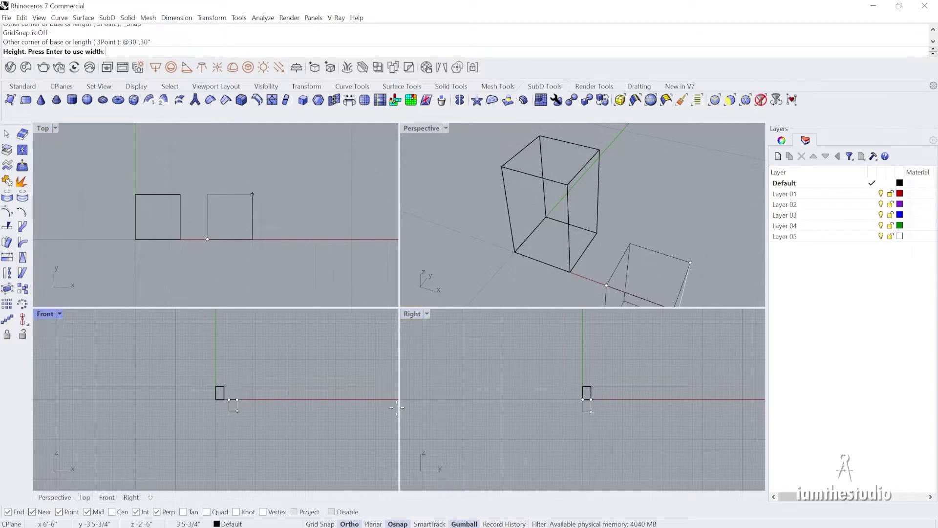
- Give the SubD box a height of 48"
{"action": "scroll", "coordinate": [395, 403], "scroll_direction": "up", "scroll_amount": 6}
{"action": "scroll", "coordinate": [304, 423], "scroll_direction": "down", "scroll_amount": 8}
{"action": "scroll", "coordinate": [198, 405], "scroll_direction": "up", "scroll_amount": 8}
{"action": "scroll", "coordinate": [236, 407], "scroll_direction": "up", "scroll_amount": 3}
{"action": "type", "text": "48\""}
{"action": "key", "text": "Return"}
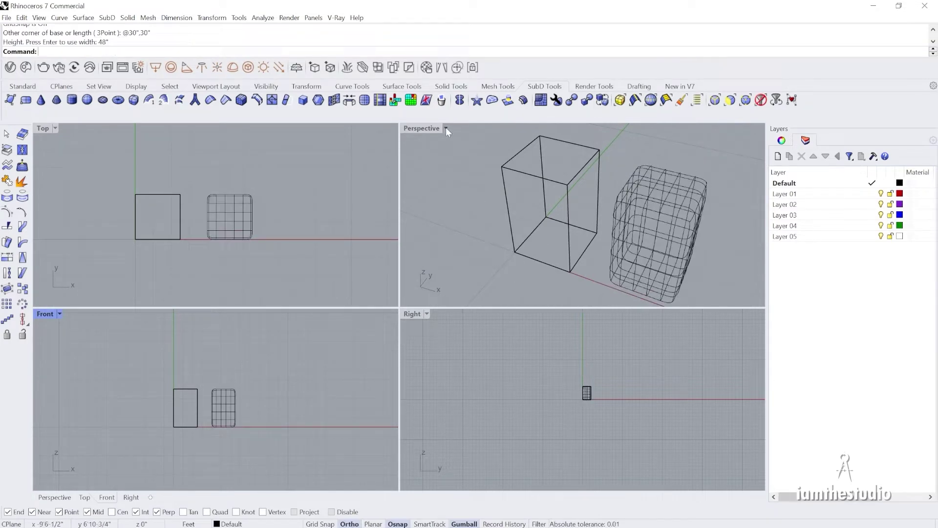
- Maximize the Perspective view and delete the extruded reference box, keeping the base square
{"action": "double_click", "coordinate": [426, 128]}
{"action": "right_click_drag", "start_coordinate": [545, 318], "coordinate": [313, 249], "text": "shift"}
{"action": "right_click_drag", "start_coordinate": [313, 249], "coordinate": [388, 245]}
{"action": "left_click", "coordinate": [388, 245]}
{"action": "scroll", "coordinate": [474, 297], "scroll_direction": "down", "scroll_amount": 7}
{"action": "right_click_drag", "start_coordinate": [474, 297], "coordinate": [425, 296]}
{"action": "left_click", "coordinate": [363, 284]}
{"action": "mouse_move", "coordinate": [370, 349]}
{"action": "right_mouse_down"}
{"action": "mouse_move", "coordinate": [346, 347]}
{"action": "mouse_move", "coordinate": [361, 349]}
{"action": "right_mouse_up"}
{"action": "right_click_drag", "start_coordinate": [372, 287], "coordinate": [332, 297]}
{"action": "key", "text": "Delete"}
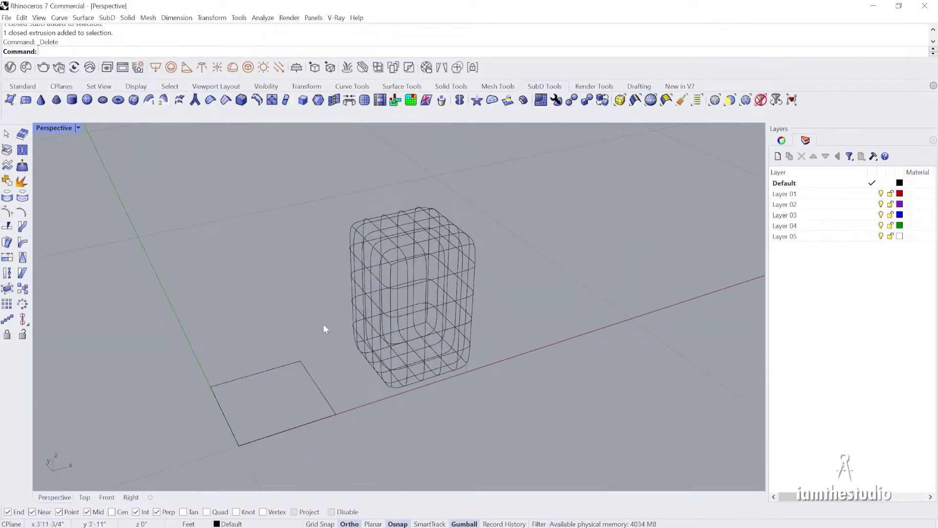
- Set the Perspective view to Shaded display and switch the SubD box from smooth to flat
{"action": "left_click", "coordinate": [80, 128]}
{"action": "left_click", "coordinate": [92, 149]}
{"action": "key", "text": "Tab"}
{"action": "right_click_drag", "start_coordinate": [390, 245], "coordinate": [413, 258]}
{"action": "right_click_drag", "start_coordinate": [445, 326], "coordinate": [450, 270]}
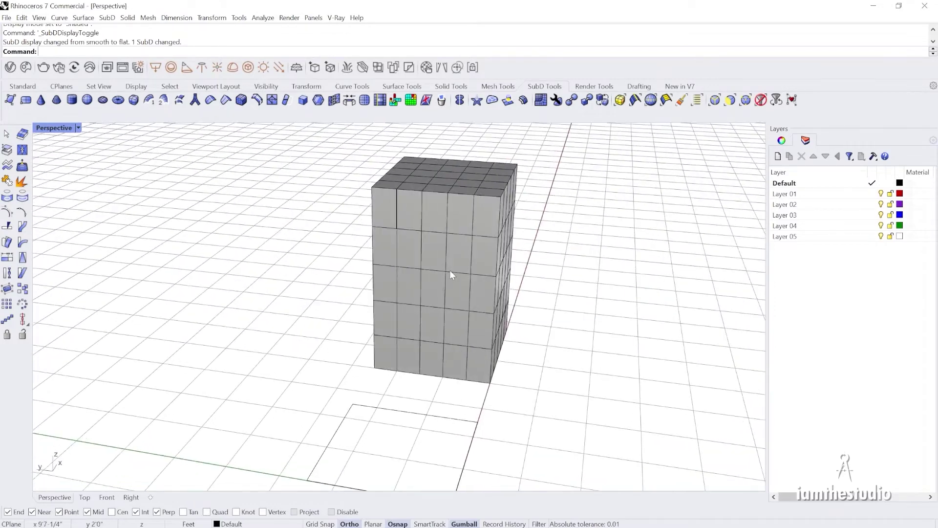
- Restrict selection to faces and delete the box's upper front block of faces, leaving an L-shaped seat and backrest shell
{"action": "left_click", "coordinate": [728, 102]}
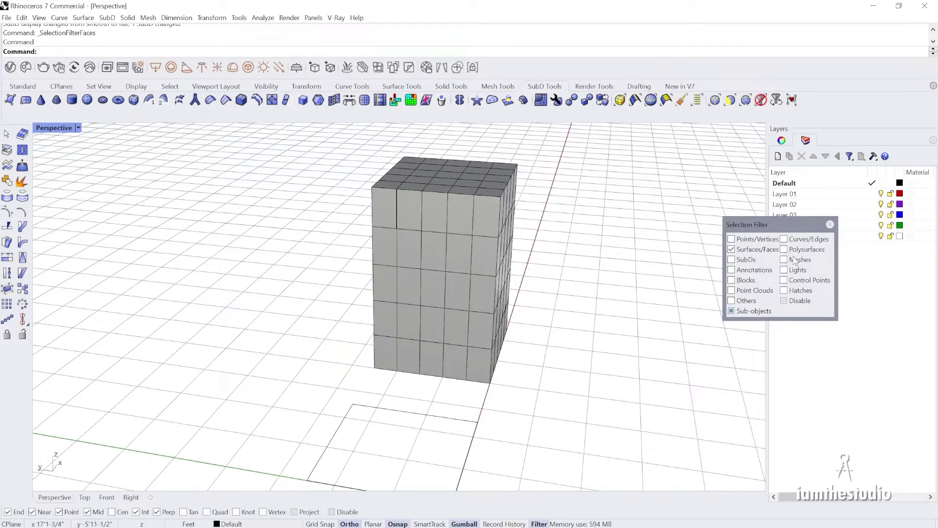
{"action": "right_click_drag", "start_coordinate": [421, 210], "coordinate": [428, 145]}
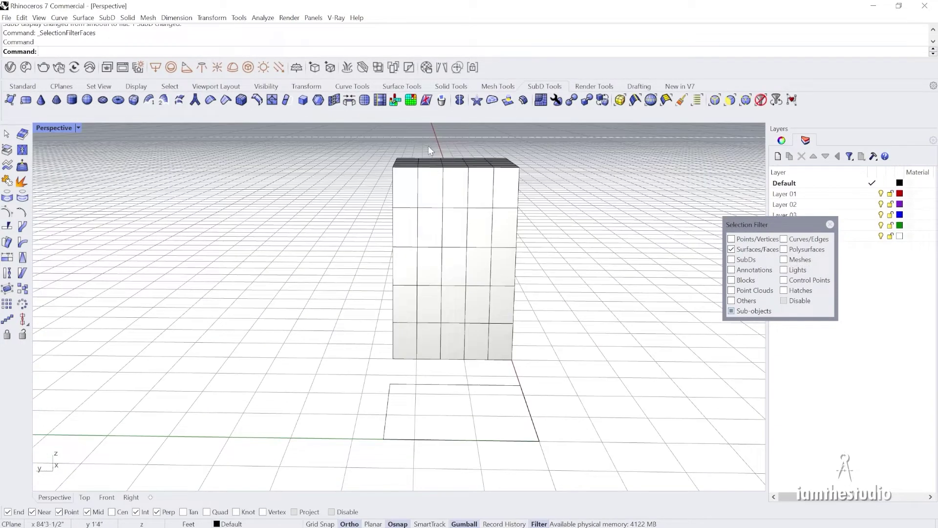
{"action": "left_click_drag", "start_coordinate": [428, 145], "coordinate": [527, 309]}
{"action": "right_click_drag", "start_coordinate": [524, 319], "coordinate": [498, 305]}
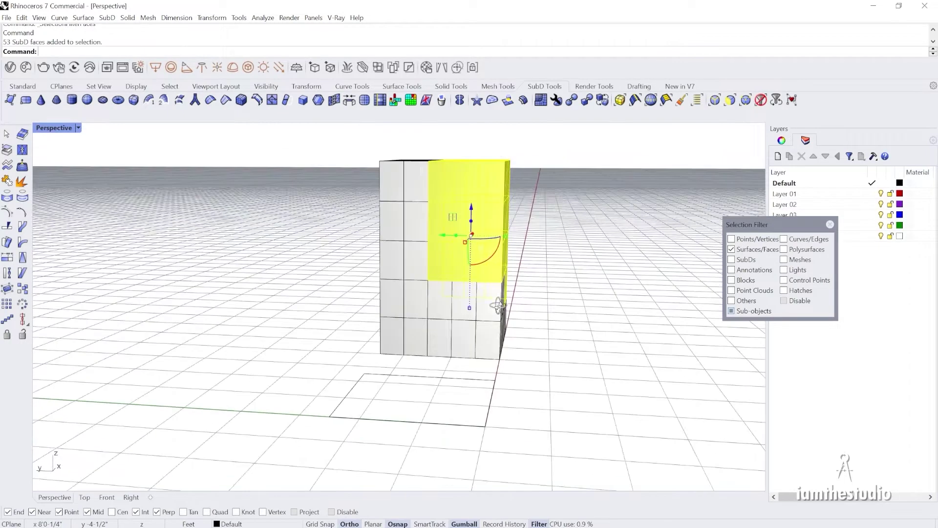
{"action": "right_click_drag", "start_coordinate": [419, 162], "coordinate": [426, 163]}
{"action": "left_click_drag", "start_coordinate": [429, 148], "coordinate": [542, 315]}
{"action": "right_click_drag", "start_coordinate": [542, 315], "coordinate": [542, 304]}
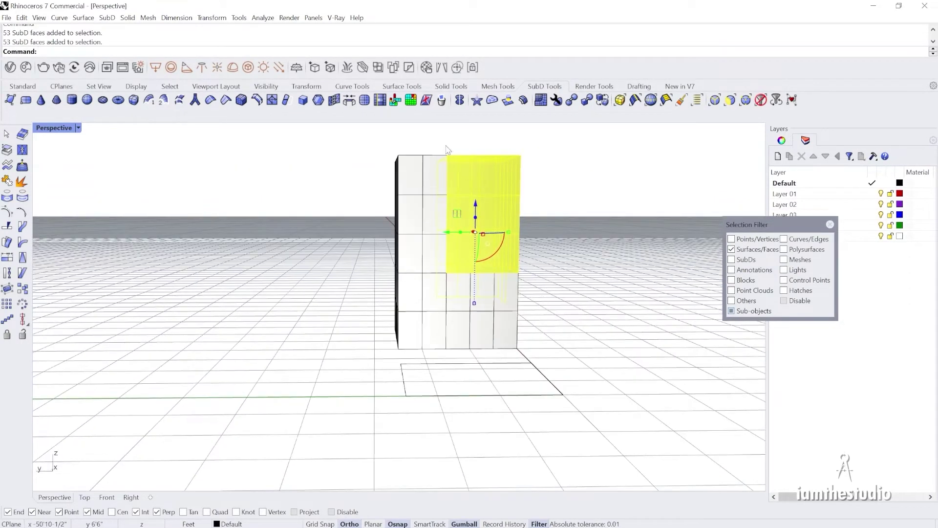
{"action": "left_click_drag", "start_coordinate": [565, 151], "coordinate": [421, 312]}
{"action": "key", "text": "Delete"}
- Delete the leftover individual faces from the open seat and backrest shell
{"action": "right_click_drag", "start_coordinate": [421, 312], "coordinate": [400, 240]}
{"action": "left_click", "coordinate": [420, 346]}
{"action": "scroll", "coordinate": [401, 367], "scroll_direction": "up", "scroll_amount": 5}
{"action": "scroll", "coordinate": [400, 312], "scroll_direction": "down", "scroll_amount": 5}
{"action": "scroll", "coordinate": [381, 253], "scroll_direction": "up", "scroll_amount": 4}
{"action": "right_click_drag", "start_coordinate": [575, 313], "coordinate": [521, 329]}
{"action": "right_click_drag", "start_coordinate": [429, 296], "coordinate": [320, 237]}
{"action": "left_click", "coordinate": [323, 235]}
{"action": "key", "text": "Delete"}
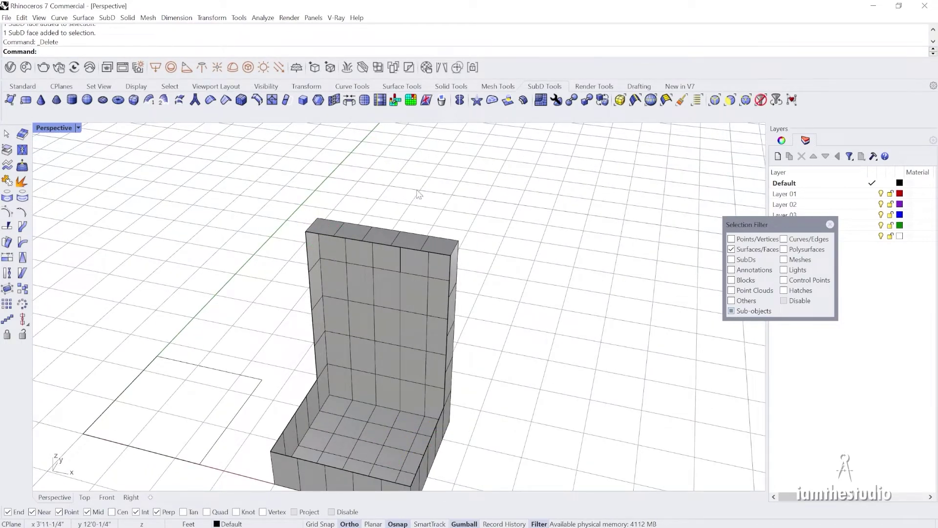
- Restrict selection to curves and edges, and delete the front edges along the top of the backrest to remove its top strip
{"action": "right_click_drag", "start_coordinate": [352, 228], "coordinate": [370, 255]}
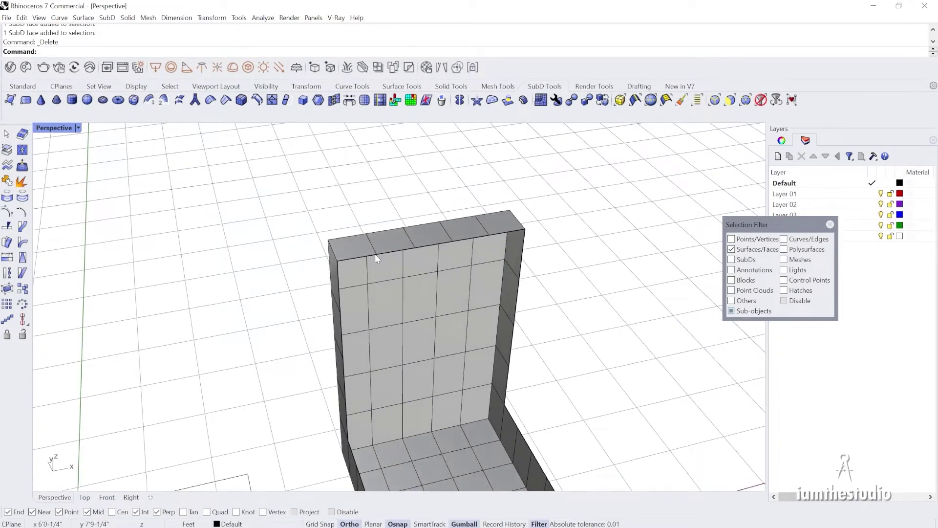
{"action": "left_click", "coordinate": [731, 249]}
{"action": "left_click", "coordinate": [362, 254]}
{"action": "left_click", "coordinate": [439, 244], "text": "shift"}
{"action": "left_click", "coordinate": [441, 250], "text": "ctrl"}
{"action": "left_click", "coordinate": [441, 241], "text": "shift"}
{"action": "left_click", "coordinate": [465, 239], "text": "shift"}
{"action": "left_click", "coordinate": [502, 234], "text": "shift"}
{"action": "key", "text": "Delete"}
{"action": "scroll", "coordinate": [484, 228], "scroll_direction": "down", "scroll_amount": 5}
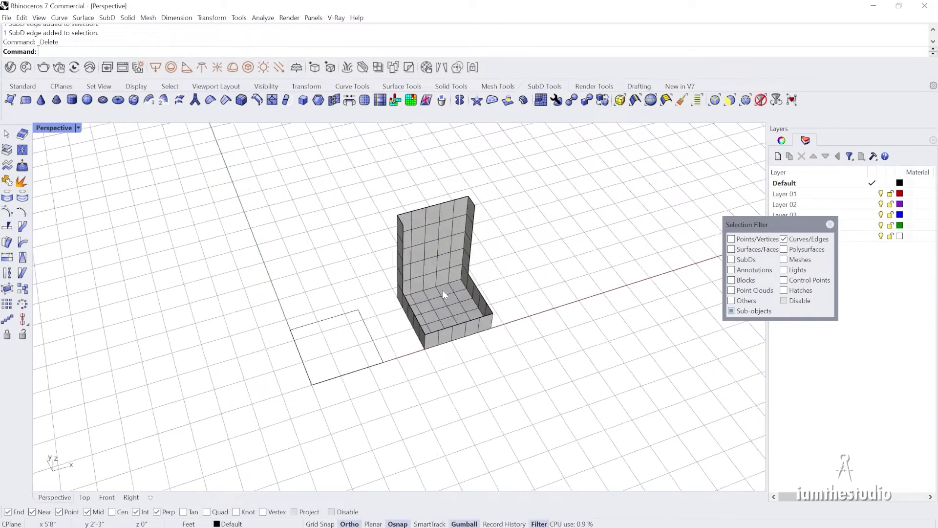
- Delete the edges along the top of the seat's front wall to remove that wall
{"action": "scroll", "coordinate": [442, 290], "scroll_direction": "up", "scroll_amount": 8}
{"action": "scroll", "coordinate": [441, 374], "scroll_direction": "down", "scroll_amount": 2}
{"action": "left_click", "coordinate": [428, 353]}
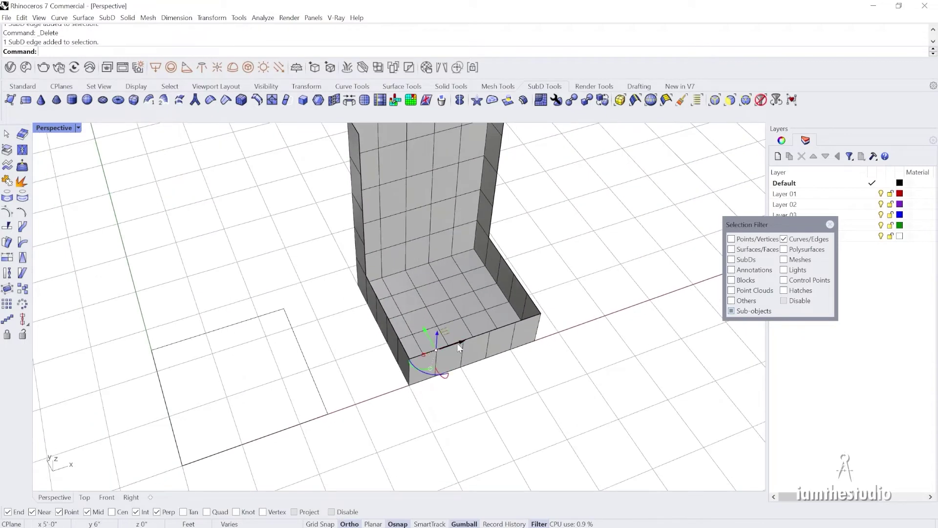
{"action": "key", "text": "Escape"}
{"action": "scroll", "coordinate": [530, 286], "scroll_direction": "up", "scroll_amount": 3}
{"action": "left_click", "coordinate": [502, 303]}
{"action": "left_click", "coordinate": [427, 342], "text": "shift"}
{"action": "left_click", "coordinate": [400, 357], "text": "shift"}
{"action": "right_click_drag", "start_coordinate": [399, 357], "coordinate": [417, 352]}
{"action": "key", "text": "Delete"}
- Select the front vertical edges on both sides of the backrest and delete them to remove its side strips
{"action": "scroll", "coordinate": [405, 333], "scroll_direction": "down", "scroll_amount": 5}
{"action": "right_click_drag", "start_coordinate": [401, 324], "coordinate": [378, 290]}
{"action": "right_click_drag", "start_coordinate": [365, 258], "coordinate": [419, 263]}
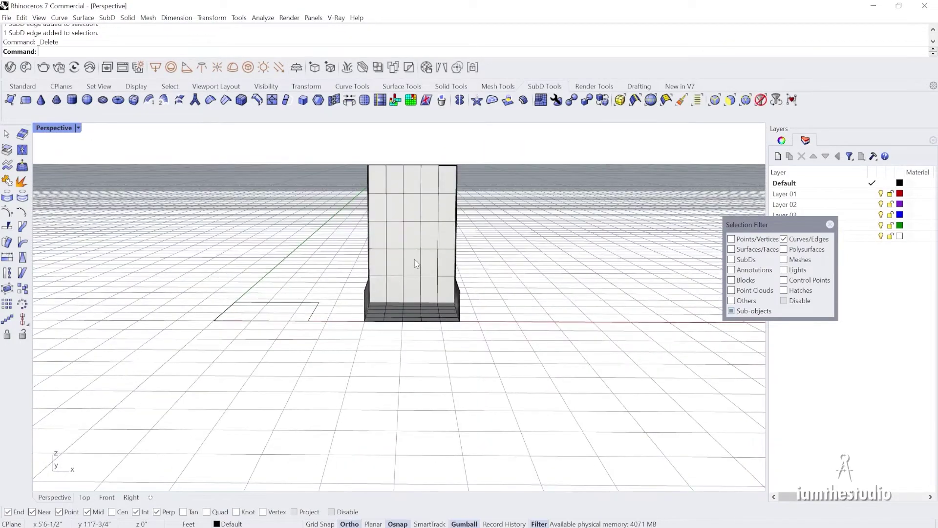
{"action": "right_click_drag", "start_coordinate": [417, 306], "coordinate": [351, 344]}
{"action": "right_click_drag", "start_coordinate": [516, 389], "coordinate": [464, 373]}
{"action": "right_click_drag", "start_coordinate": [437, 322], "coordinate": [398, 285]}
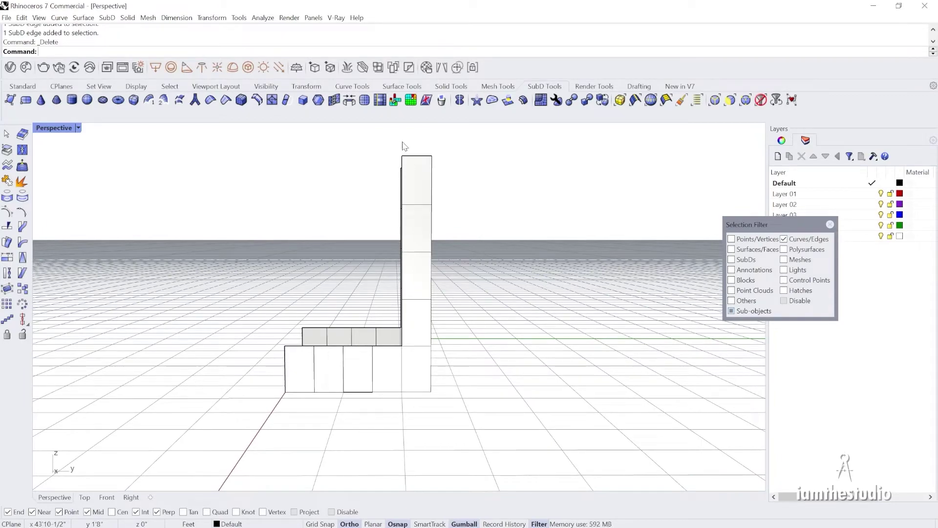
{"action": "left_click_drag", "start_coordinate": [403, 140], "coordinate": [381, 311]}
{"action": "key", "text": "Delete"}
- Restrict selection to points and vertices, and select all the backrest vertices from the top of the seat sides upward
{"action": "right_click_drag", "start_coordinate": [297, 316], "coordinate": [479, 362]}
{"action": "left_click", "coordinate": [417, 368]}
{"action": "key", "text": "Escape"}
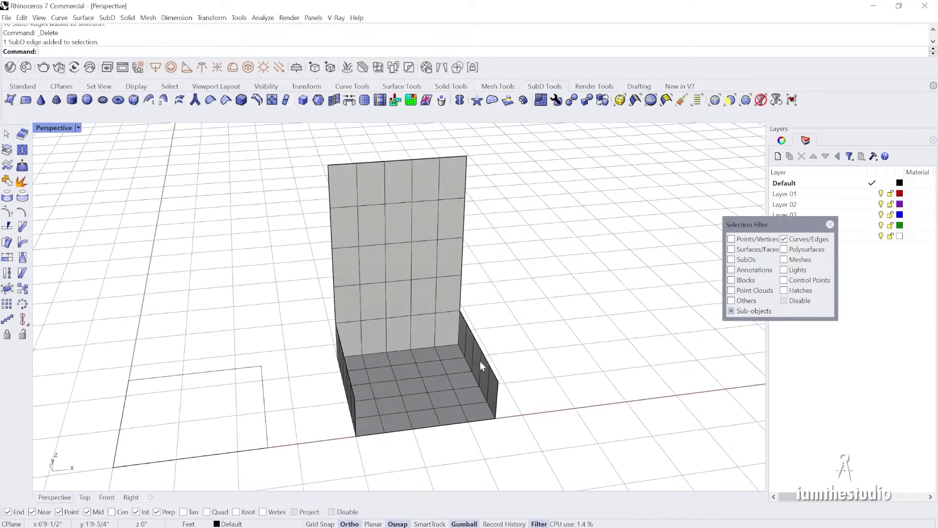
{"action": "left_click", "coordinate": [419, 284]}
{"action": "right_click_drag", "start_coordinate": [451, 304], "coordinate": [474, 285]}
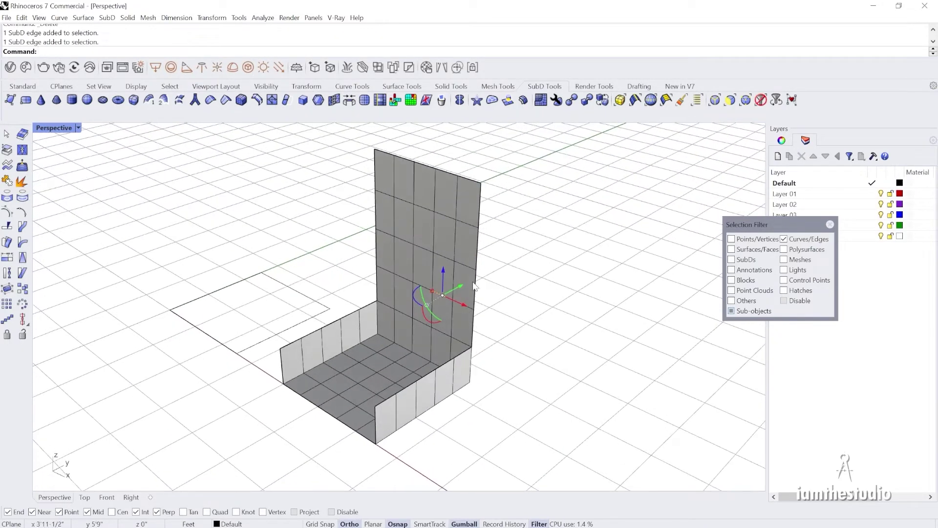
{"action": "left_click", "coordinate": [732, 239]}
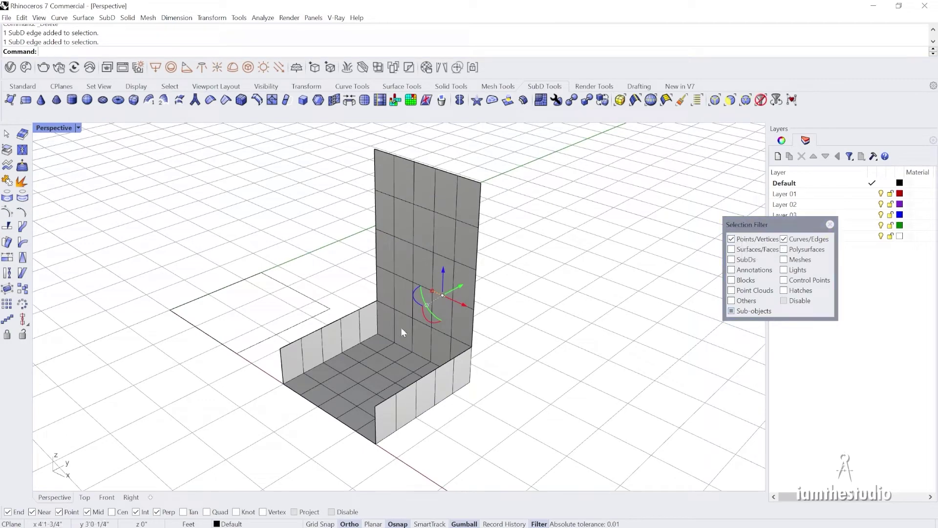
{"action": "right_click_drag", "start_coordinate": [271, 412], "coordinate": [415, 177]}
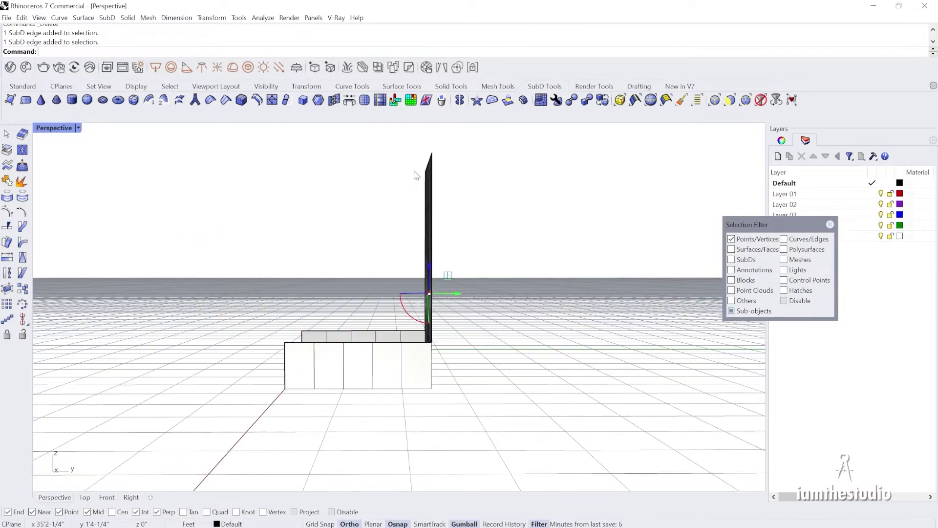
{"action": "left_click_drag", "start_coordinate": [415, 139], "coordinate": [487, 361]}
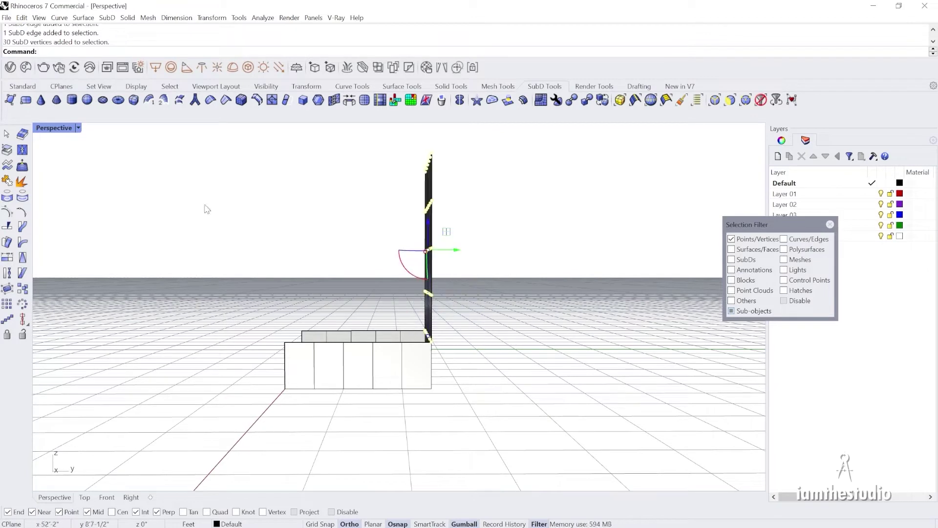
- Rotate the selected backrest vertices backward about 19.5 degrees around the seat's bottom rear corner in the Right view, with Ortho off
{"action": "double_click", "coordinate": [63, 128]}
{"action": "right_click_drag", "start_coordinate": [570, 380], "coordinate": [539, 395]}
{"action": "scroll", "coordinate": [539, 395], "scroll_direction": "up", "scroll_amount": 9}
{"action": "scroll", "coordinate": [539, 387], "scroll_direction": "up", "scroll_amount": 8}
{"action": "right_click_drag", "start_coordinate": [610, 431], "coordinate": [536, 396]}
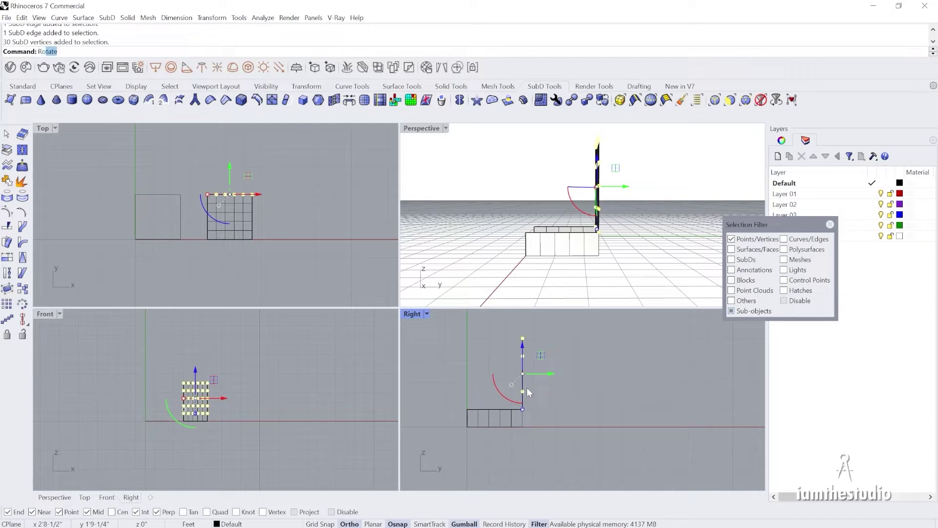
{"action": "key", "text": "Return"}
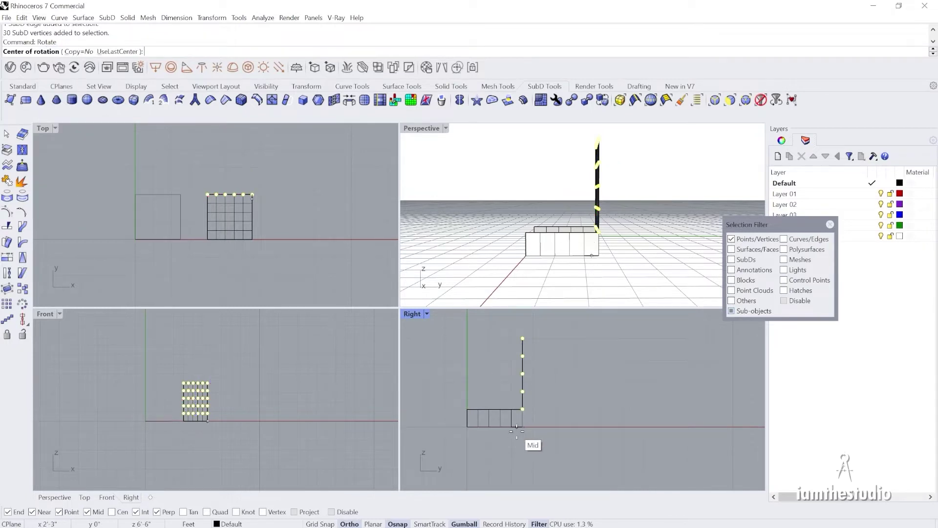
{"action": "left_click", "coordinate": [521, 428]}
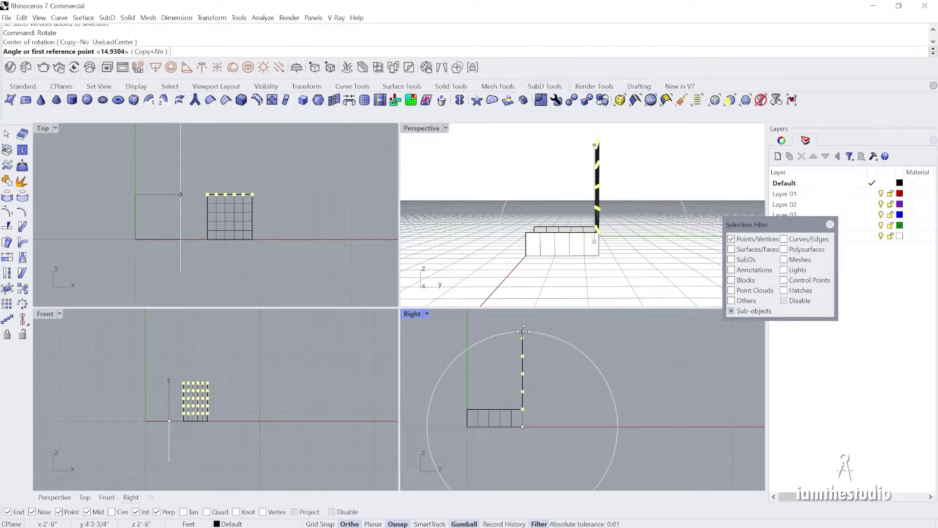
{"action": "left_click", "coordinate": [523, 332]}
{"action": "key", "text": "F8"}
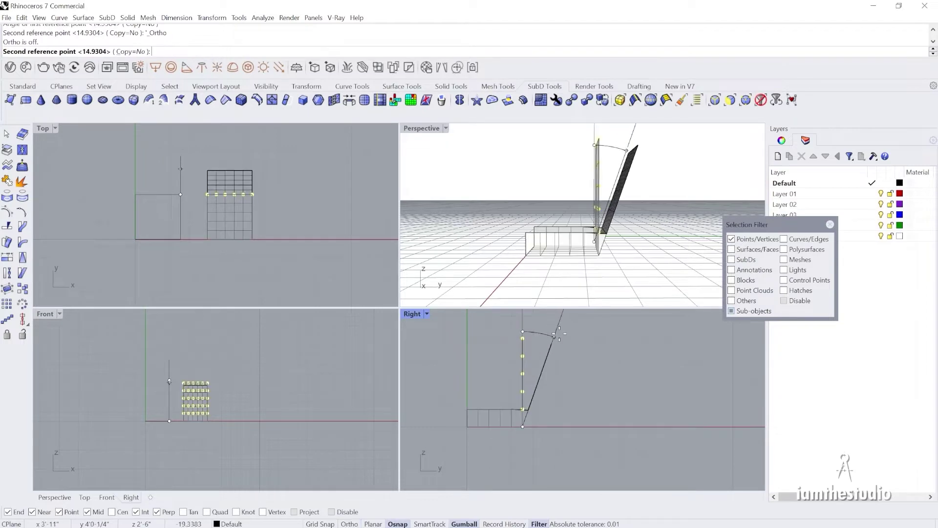
{"action": "left_click", "coordinate": [553, 342]}
{"action": "left_click", "coordinate": [513, 390]}
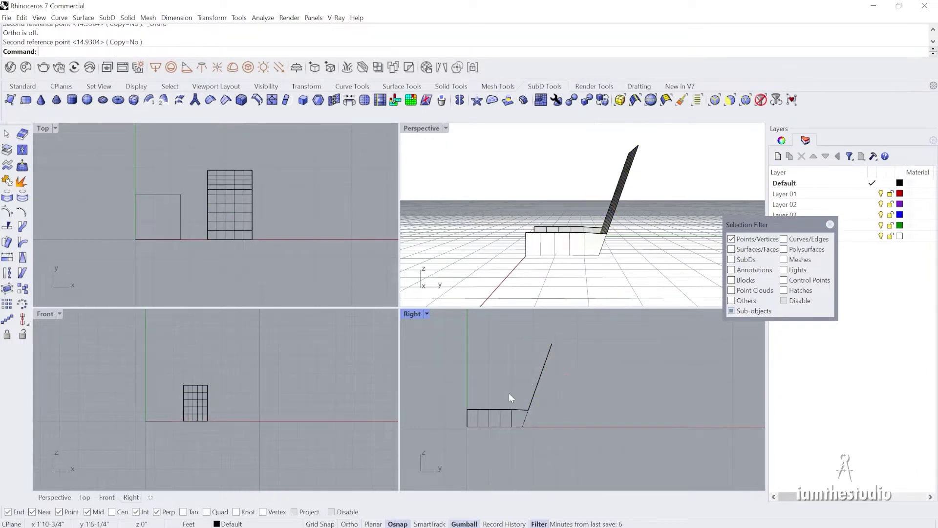
- Turn off the vertex-only selection restriction and close the Selection Filter
{"action": "mouse_move", "coordinate": [610, 175]}
{"action": "right_mouse_down"}
{"action": "mouse_move", "coordinate": [556, 243]}
{"action": "mouse_move", "coordinate": [535, 247]}
{"action": "mouse_move", "coordinate": [516, 222]}
{"action": "mouse_move", "coordinate": [489, 223]}
{"action": "mouse_move", "coordinate": [502, 189]}
{"action": "mouse_move", "coordinate": [595, 264]}
{"action": "mouse_move", "coordinate": [622, 244]}
{"action": "right_mouse_up"}
{"action": "left_click", "coordinate": [630, 263]}
{"action": "key", "text": "Escape"}
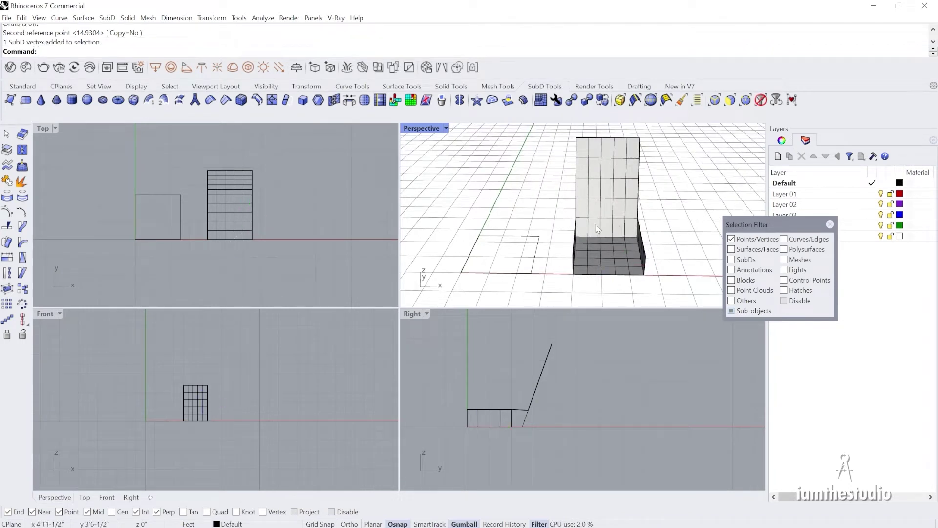
{"action": "left_click", "coordinate": [739, 240]}
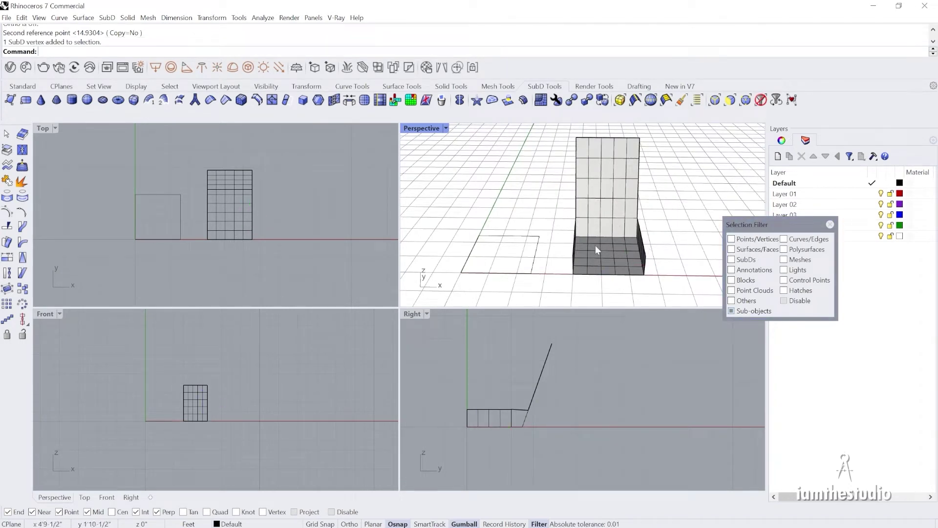
{"action": "double_click", "coordinate": [825, 226]}
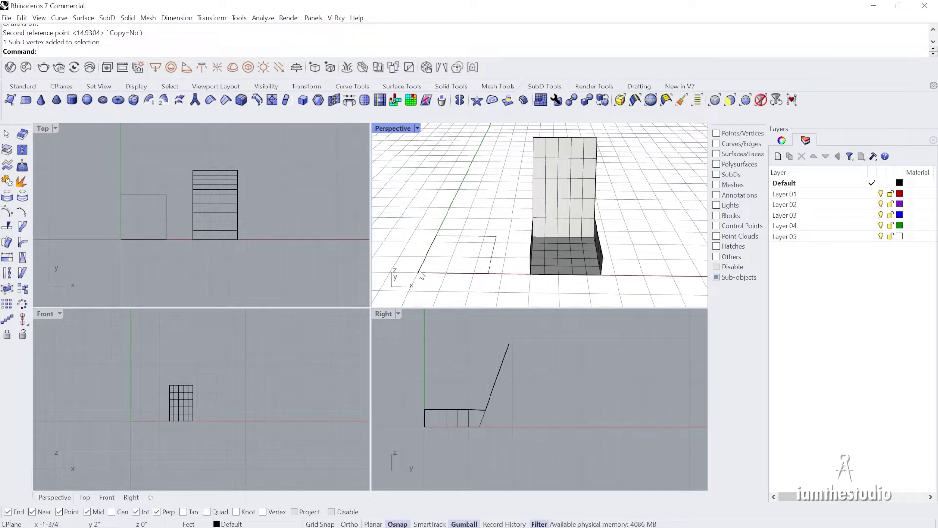
{"action": "right_click_drag", "start_coordinate": [600, 231], "coordinate": [562, 249]}
{"action": "scroll", "coordinate": [549, 200], "scroll_direction": "down", "scroll_amount": 5}
{"action": "right_click_drag", "start_coordinate": [549, 202], "coordinate": [532, 245]}
{"action": "scroll", "coordinate": [554, 238], "scroll_direction": "up", "scroll_amount": 2}
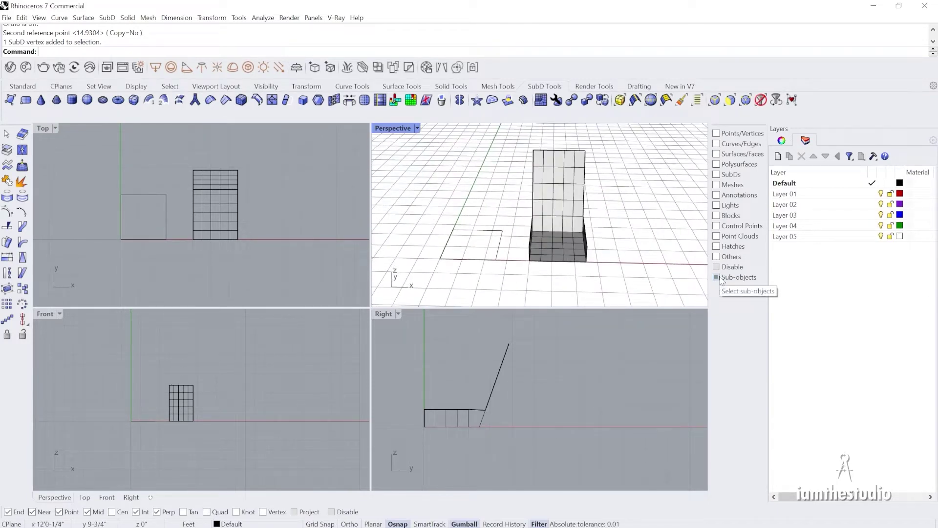
{"action": "mouse_move", "coordinate": [710, 196]}
{"action": "left_mouse_down"}
{"action": "mouse_move", "coordinate": [676, 201]}
{"action": "mouse_move", "coordinate": [691, 198]}
{"action": "left_mouse_up"}
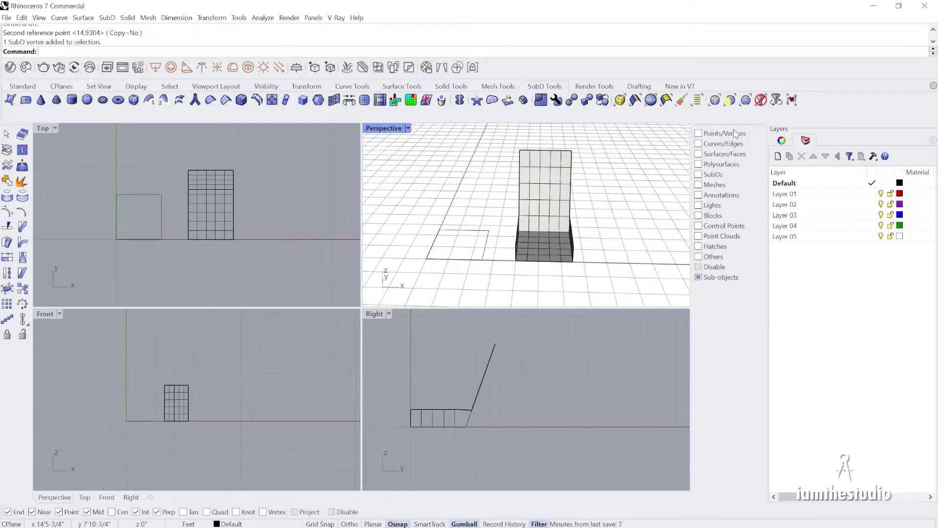
{"action": "left_click_drag", "start_coordinate": [729, 125], "coordinate": [677, 185]}
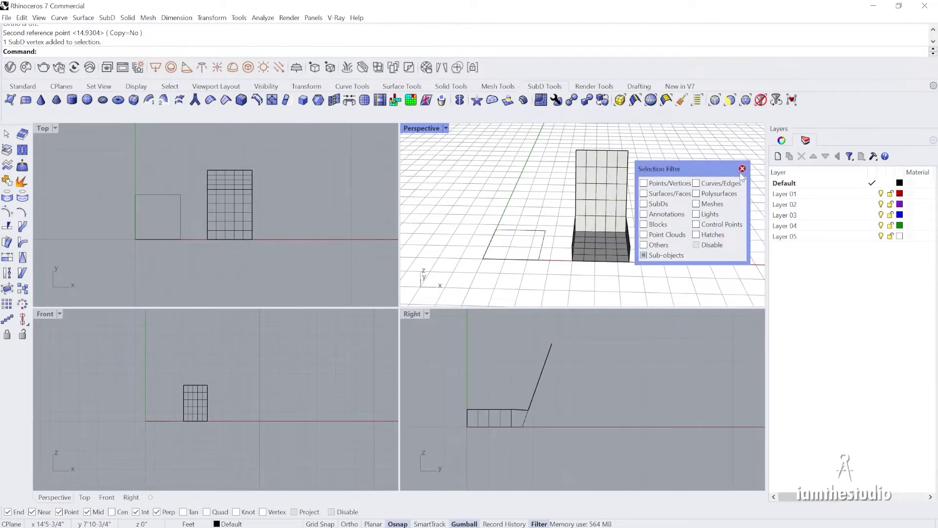
{"action": "left_click", "coordinate": [742, 168]}
- Move the chair SubD in the Top view from the midpoint of its front edge to the origin
{"action": "left_click", "coordinate": [237, 239]}
{"action": "scroll", "coordinate": [237, 239], "scroll_direction": "up", "scroll_amount": 1}
{"action": "type", "text": "M"}
{"action": "key", "text": "Return"}
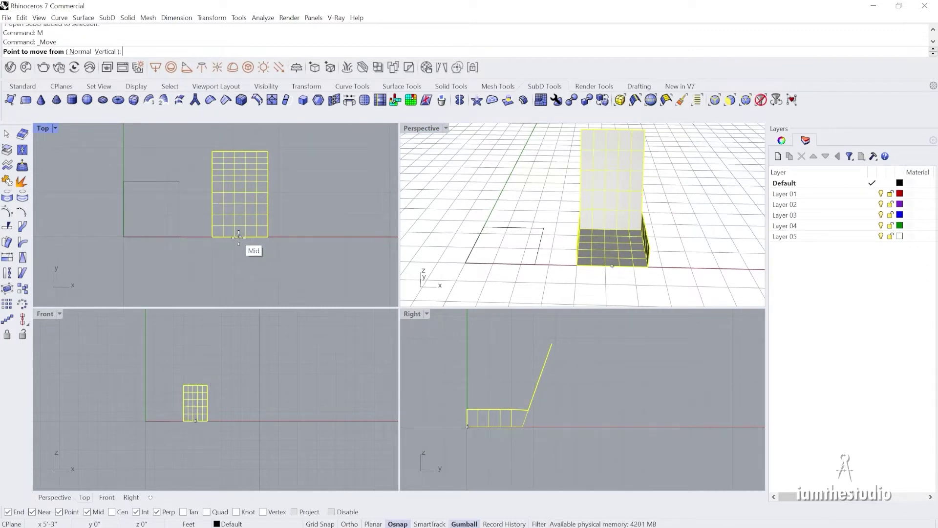
{"action": "left_click", "coordinate": [238, 237]}
{"action": "left_click", "coordinate": [123, 237]}
{"action": "key", "text": "Escape"}
- Delete the leftover rectangle curve beside the chair
{"action": "left_click", "coordinate": [179, 219]}
{"action": "key", "text": "Delete"}
{"action": "right_click_drag", "start_coordinate": [543, 208], "coordinate": [579, 228]}
{"action": "scroll", "coordinate": [576, 227], "scroll_direction": "down", "scroll_amount": 2}
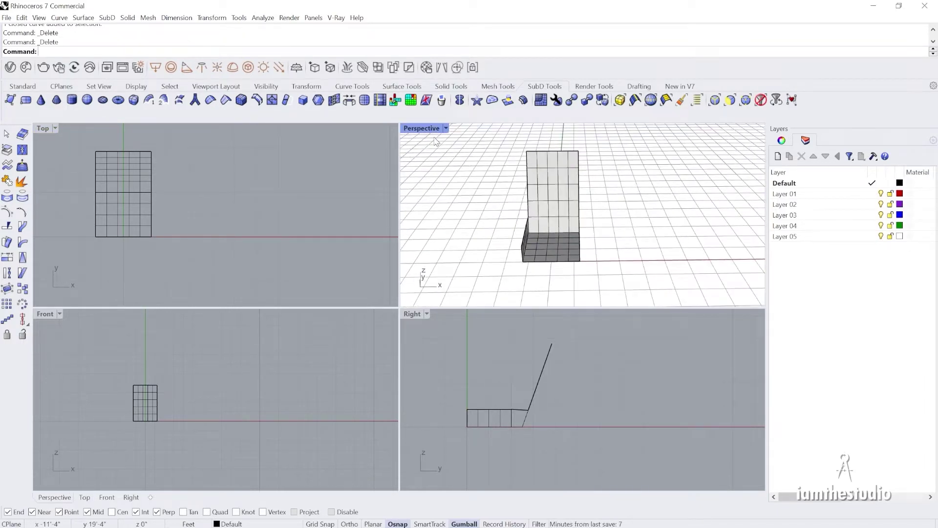
- Apply Reflect symmetry to the chair SubD about the Y axis, keeping the current primary side
{"action": "left_click", "coordinate": [460, 100]}
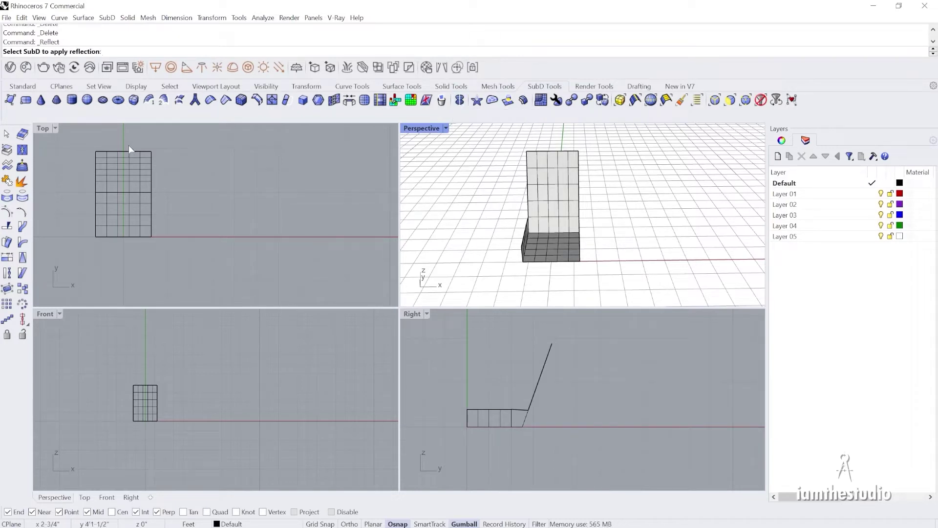
{"action": "left_click", "coordinate": [128, 162]}
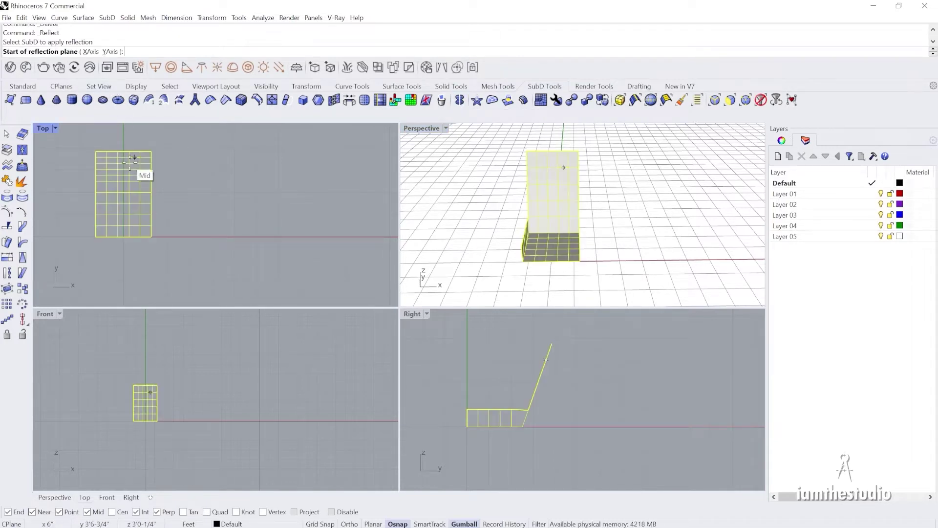
{"action": "left_click", "coordinate": [111, 51]}
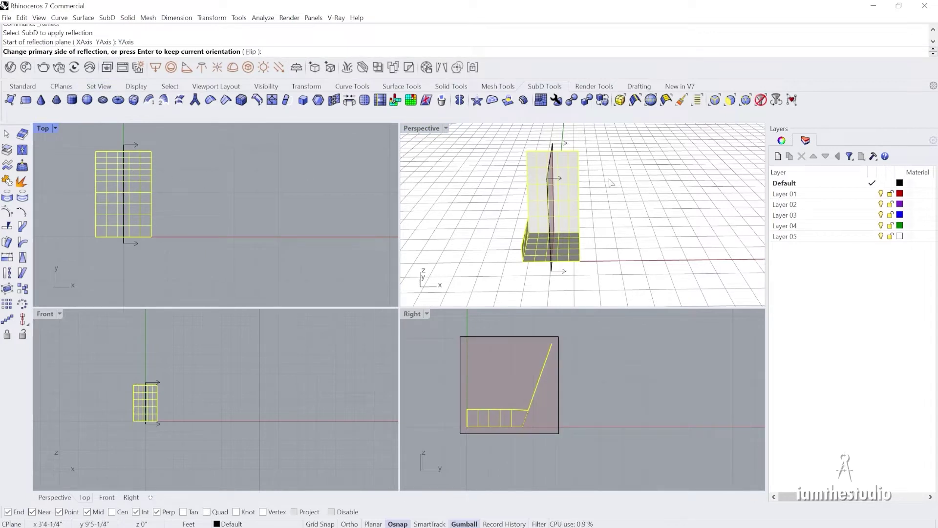
{"action": "left_click", "coordinate": [492, 184]}
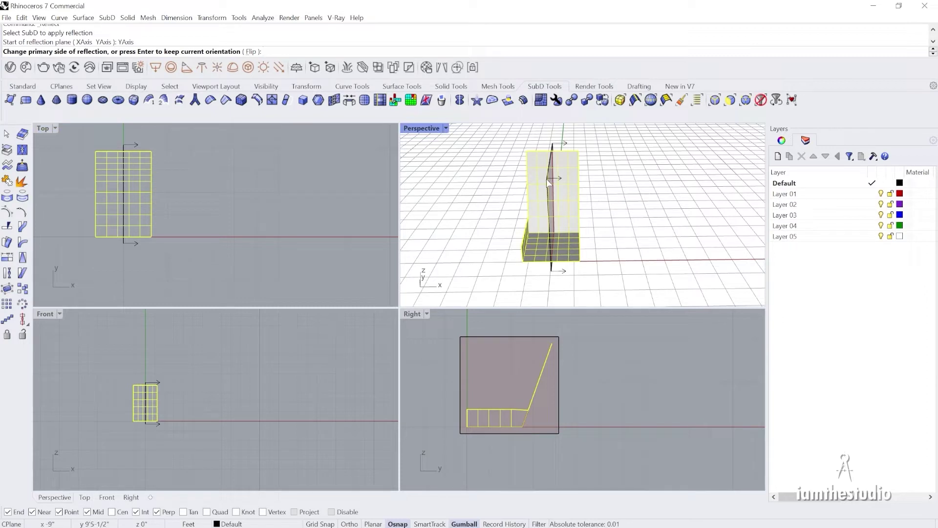
{"action": "key", "text": "Return"}
{"action": "right_click_drag", "start_coordinate": [575, 169], "coordinate": [550, 161]}
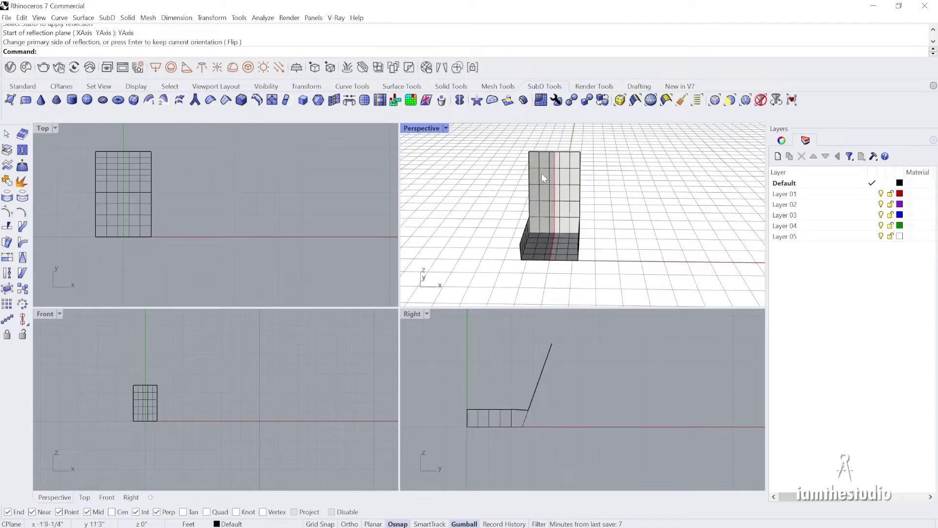
{"action": "right_click_drag", "start_coordinate": [545, 203], "coordinate": [570, 157]}
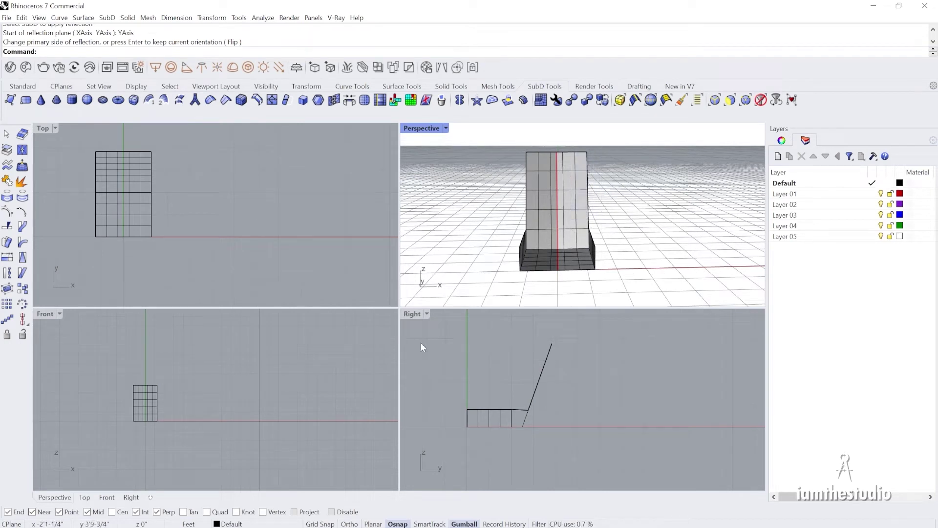
- Restrict selection to vertices and rotate the backrest's outer right vertices slightly outward around the seat side's upper corner in the Front view
{"action": "left_click", "coordinate": [730, 100]}
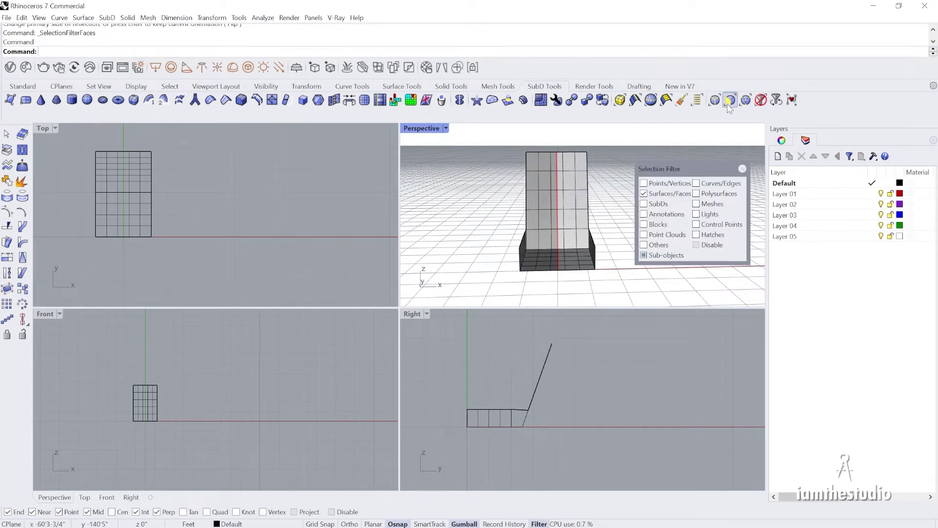
{"action": "left_click", "coordinate": [660, 184]}
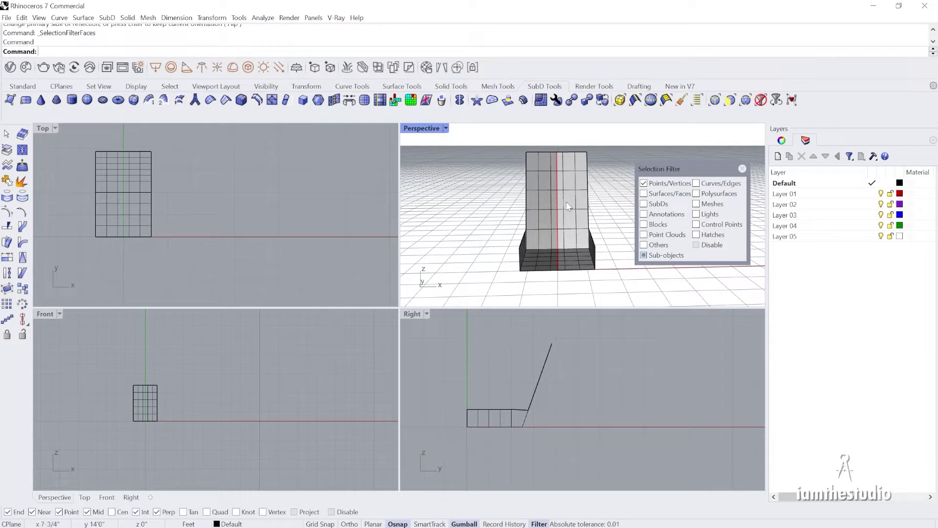
{"action": "left_click_drag", "start_coordinate": [578, 171], "coordinate": [603, 242]}
{"action": "scroll", "coordinate": [145, 420], "scroll_direction": "up", "scroll_amount": 6}
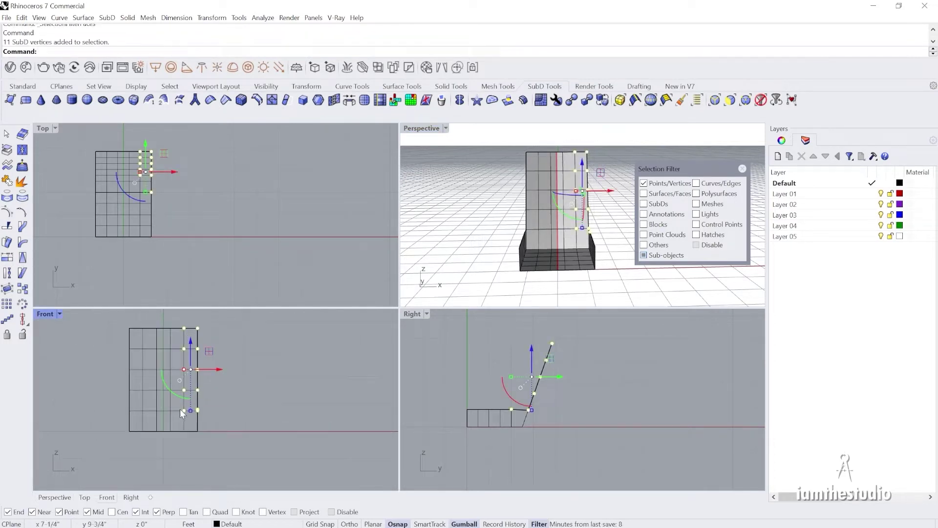
{"action": "key", "text": "Return"}
{"action": "left_click", "coordinate": [198, 409]}
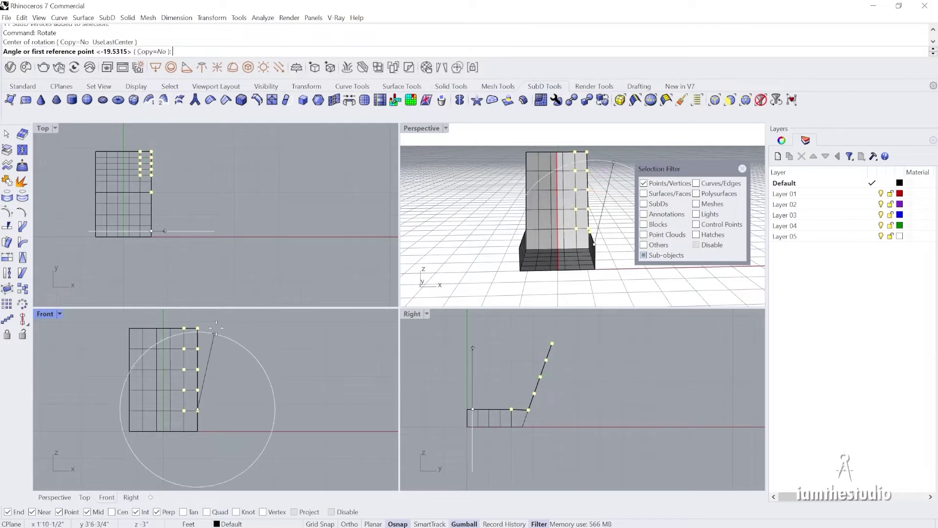
{"action": "left_click", "coordinate": [212, 317]}
{"action": "left_click", "coordinate": [222, 320]}
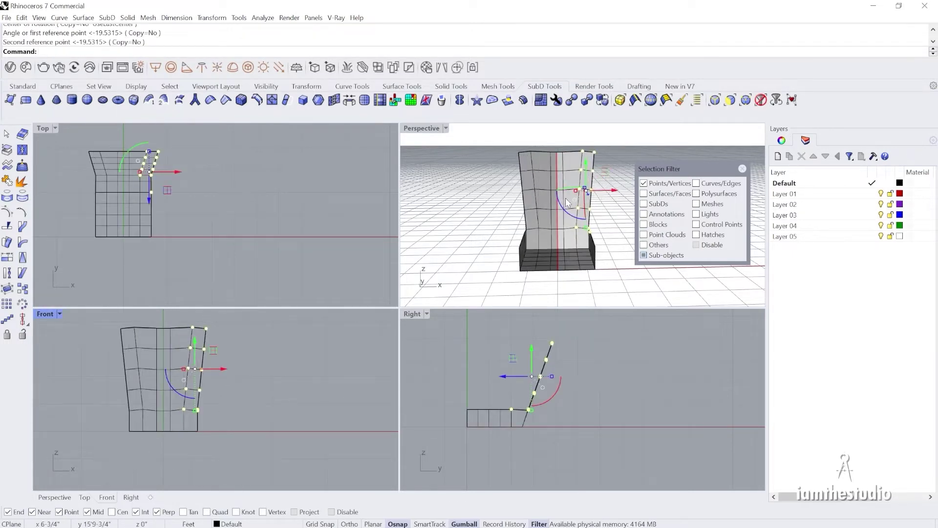
- Select the middle vertices on the backrest's top edge and raise them slightly to arch the top
{"action": "left_click_drag", "start_coordinate": [542, 145], "coordinate": [569, 157]}
{"action": "scroll", "coordinate": [561, 264], "scroll_direction": "down", "scroll_amount": 5}
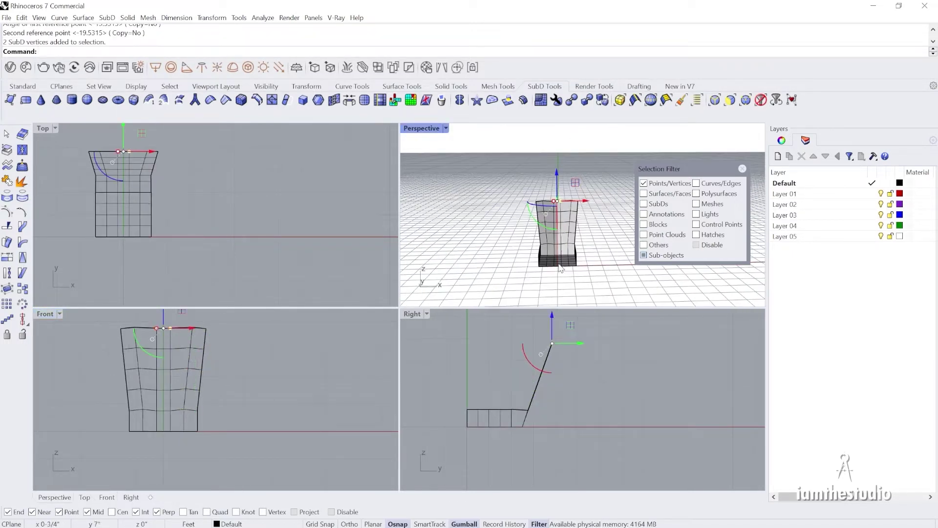
{"action": "scroll", "coordinate": [565, 185], "scroll_direction": "up", "scroll_amount": 6}
{"action": "left_click_drag", "start_coordinate": [546, 193], "coordinate": [546, 189]}
{"action": "scroll", "coordinate": [536, 244], "scroll_direction": "down", "scroll_amount": 3}
{"action": "scroll", "coordinate": [535, 244], "scroll_direction": "up", "scroll_amount": 4}
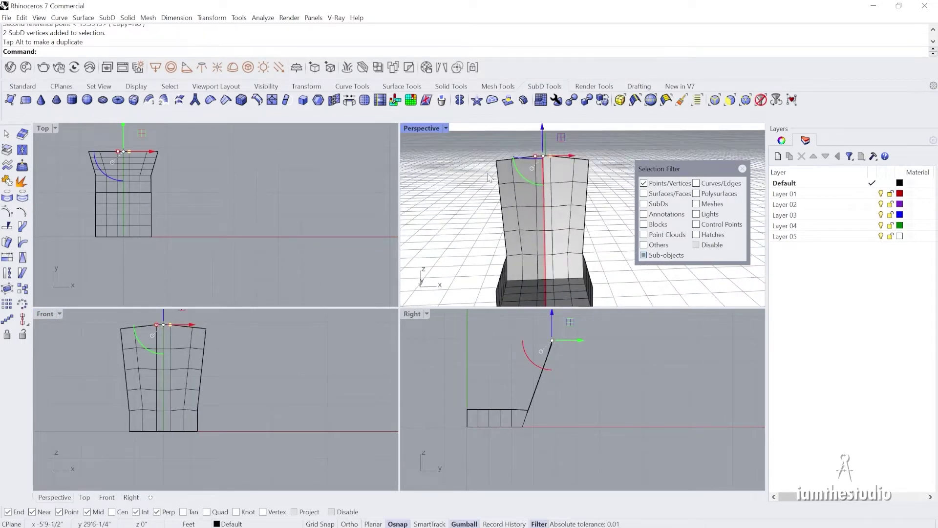
- Select the five vertices along the right armrest's top edge and move them outward to flare the armrests
{"action": "right_click_drag", "start_coordinate": [556, 205], "coordinate": [585, 220]}
{"action": "right_click_drag", "start_coordinate": [593, 271], "coordinate": [581, 204]}
{"action": "left_click_drag", "start_coordinate": [537, 191], "coordinate": [594, 200]}
{"action": "scroll", "coordinate": [162, 224], "scroll_direction": "up", "scroll_amount": 3}
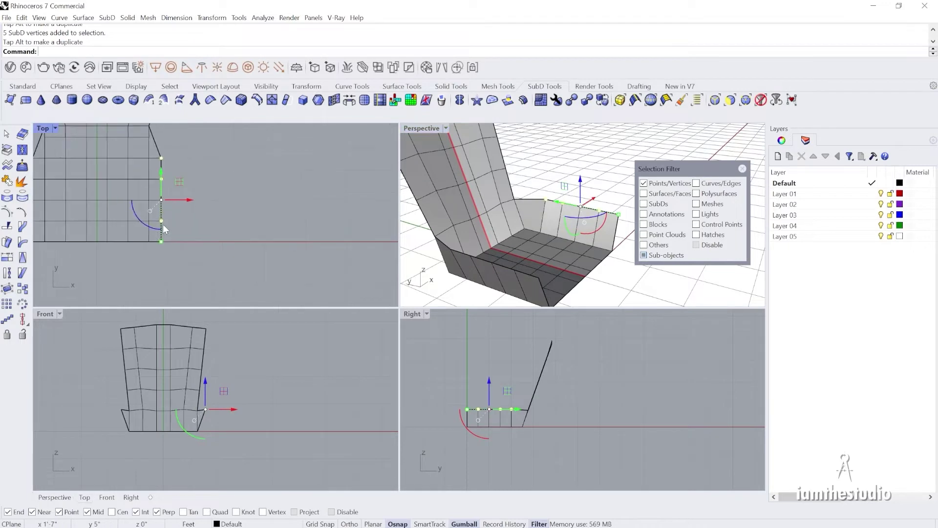
- Bow the right armrest's top edge by moving its middle vertices farther outward in the Top view
{"action": "left_click", "coordinate": [176, 211]}
{"action": "left_click_drag", "start_coordinate": [154, 224], "coordinate": [197, 210]}
{"action": "left_click", "coordinate": [167, 180]}
{"action": "left_click_drag", "start_coordinate": [156, 173], "coordinate": [190, 179]}
- Pull the middle vertices of the seat's front edge forward to curve it, undoing any accidental rotation
{"action": "right_click_drag", "start_coordinate": [517, 233], "coordinate": [549, 283]}
{"action": "scroll", "coordinate": [538, 268], "scroll_direction": "up", "scroll_amount": 5}
{"action": "left_click", "coordinate": [473, 269]}
{"action": "left_click_drag", "start_coordinate": [568, 255], "coordinate": [554, 248]}
{"action": "left_click_drag", "start_coordinate": [528, 277], "coordinate": [551, 260]}
{"action": "key", "text": "ctrl+z"}
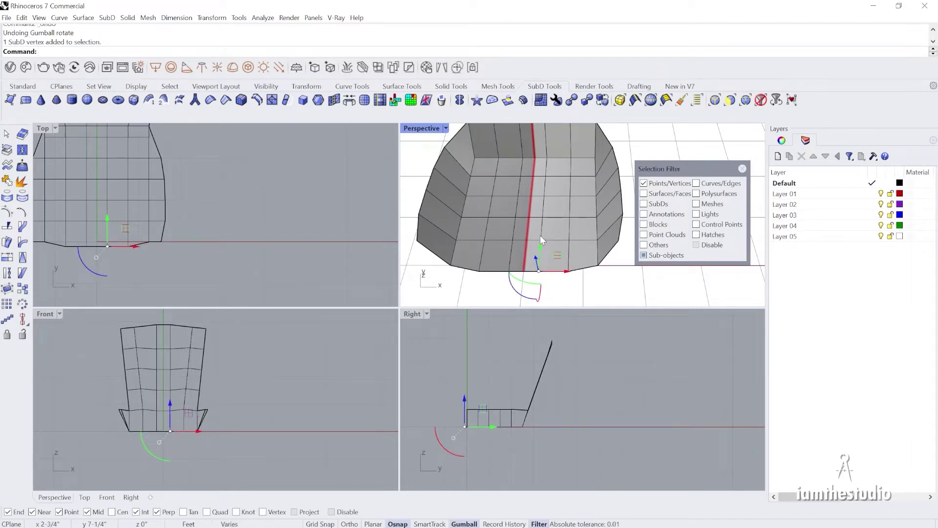
- Select the two middle vertices on the backrest's top edge and lower them in the Front view to form a shallow dip
{"action": "right_click_drag", "start_coordinate": [541, 246], "coordinate": [501, 137]}
{"action": "left_click_drag", "start_coordinate": [502, 137], "coordinate": [543, 161]}
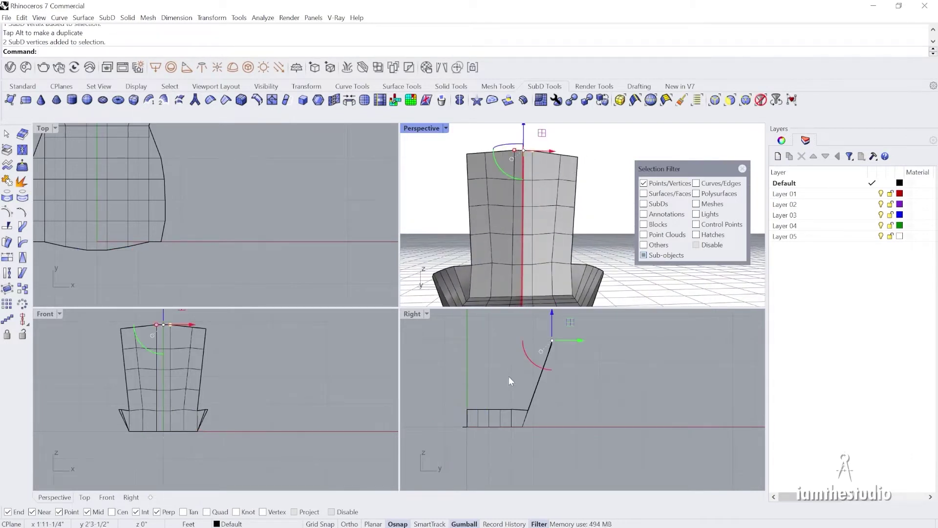
{"action": "right_click_drag", "start_coordinate": [179, 363], "coordinate": [192, 415]}
{"action": "scroll", "coordinate": [174, 364], "scroll_direction": "up", "scroll_amount": 4}
{"action": "left_click_drag", "start_coordinate": [178, 356], "coordinate": [179, 364]}
{"action": "right_click_drag", "start_coordinate": [585, 260], "coordinate": [520, 244]}
{"action": "scroll", "coordinate": [505, 178], "scroll_direction": "down", "scroll_amount": 4}
{"action": "right_click_drag", "start_coordinate": [505, 178], "coordinate": [514, 207]}
{"action": "left_click", "coordinate": [497, 154]}
{"action": "scroll", "coordinate": [498, 157], "scroll_direction": "down", "scroll_amount": 6}
{"action": "scroll", "coordinate": [514, 208], "scroll_direction": "up", "scroll_amount": 4}
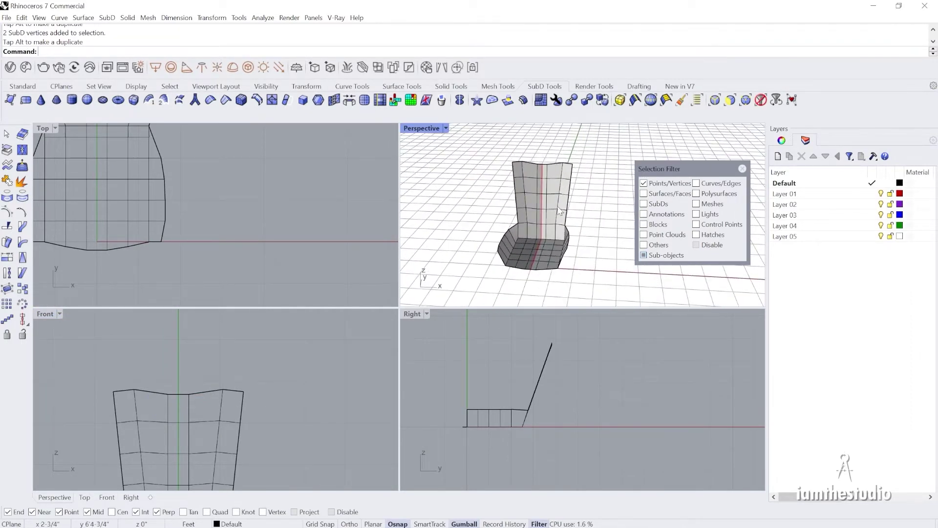
- Dismiss the vertex selection filter and select the whole chair SubD
{"action": "left_click", "coordinate": [742, 169]}
{"action": "left_click", "coordinate": [546, 206]}
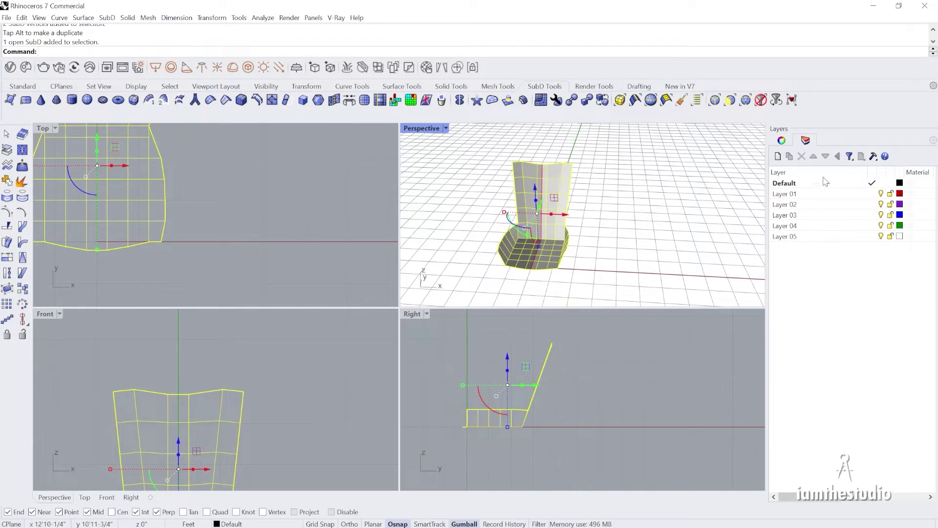
{"action": "right_click_drag", "start_coordinate": [518, 220], "coordinate": [503, 214]}
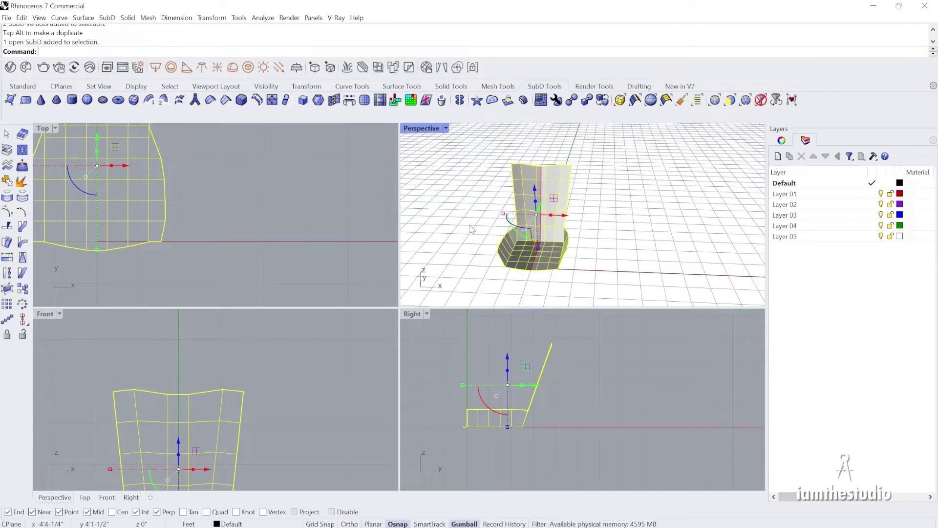
- Save the model as "modern chair 1" in the working folder
{"action": "key", "text": "ctrl+s"}
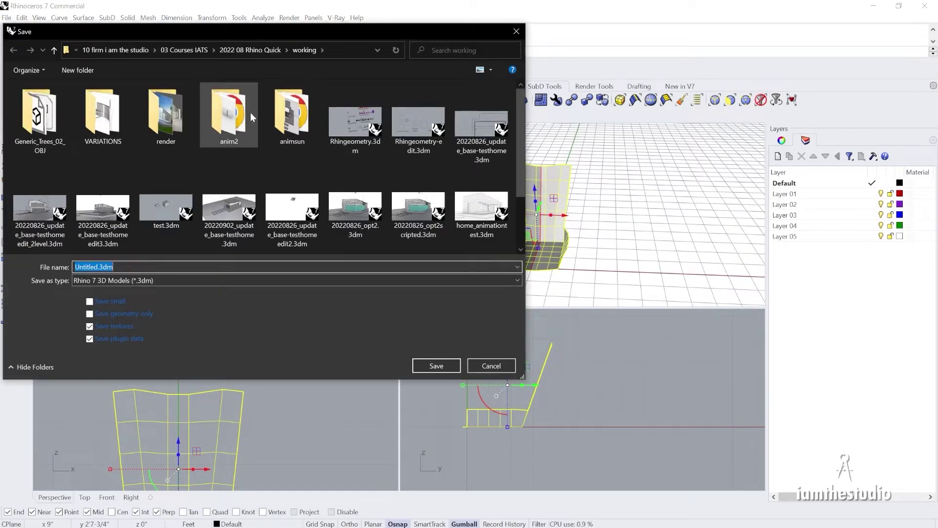
{"action": "type", "text": "chai"}
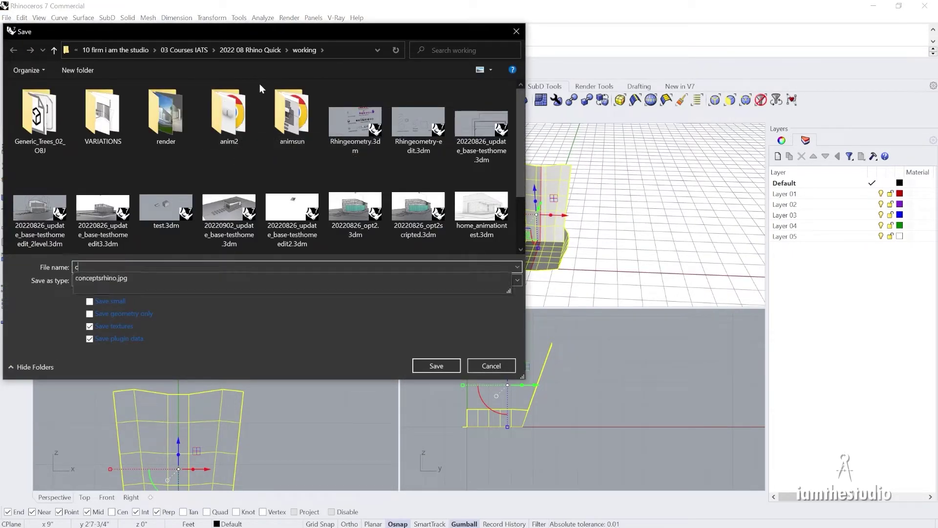
{"action": "key", "text": "BackSpace"}
{"action": "key", "text": "BackSpace"}
{"action": "key", "text": "BackSpace"}
{"action": "key", "text": "BackSpace"}
{"action": "type", "text": "modernchair"}
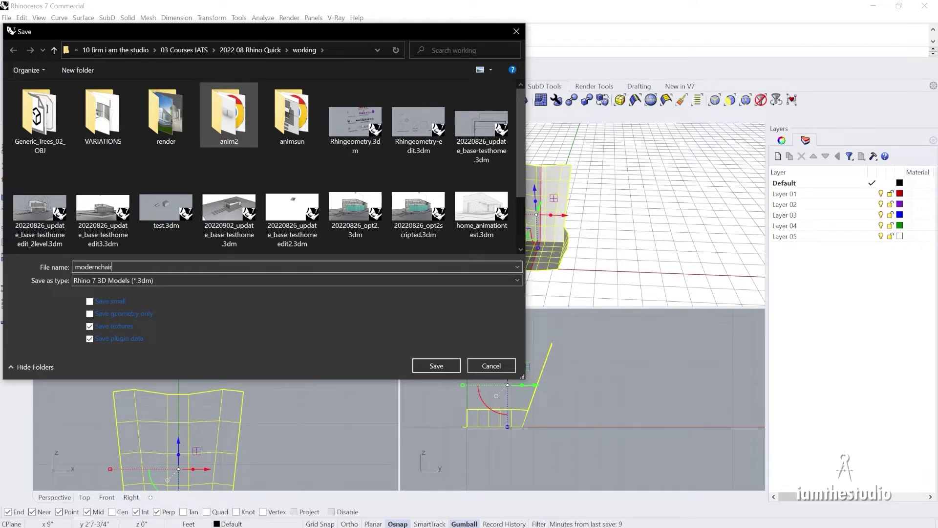
{"action": "type", "text": " 1"}
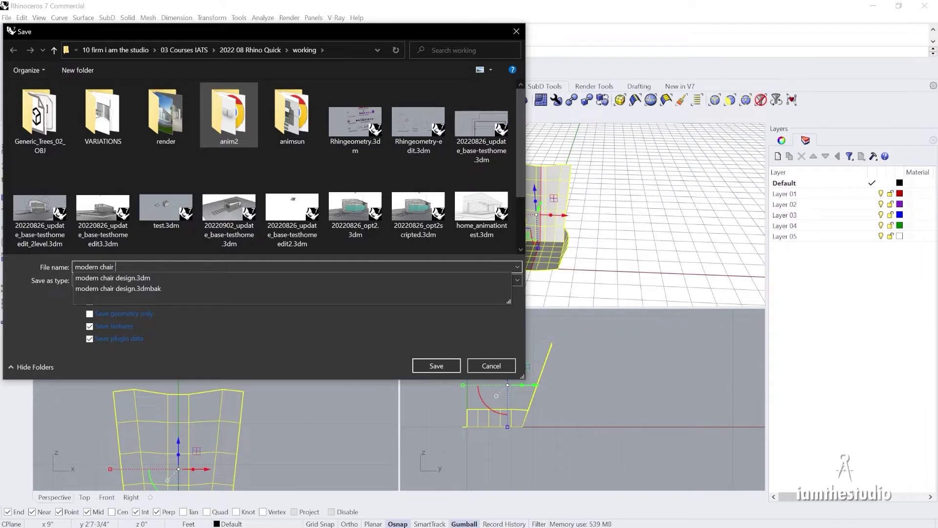
{"action": "key", "text": "Return"}
- Offset the chair SubD by 3" as a solid on one side only, keeping the input object
{"action": "right_click_drag", "start_coordinate": [586, 243], "coordinate": [573, 244]}
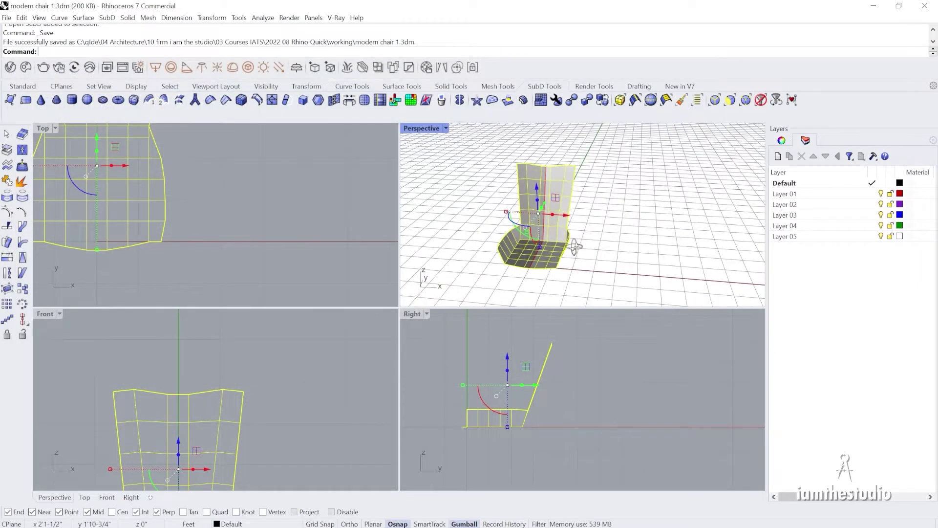
{"action": "right_click_drag", "start_coordinate": [508, 171], "coordinate": [537, 212]}
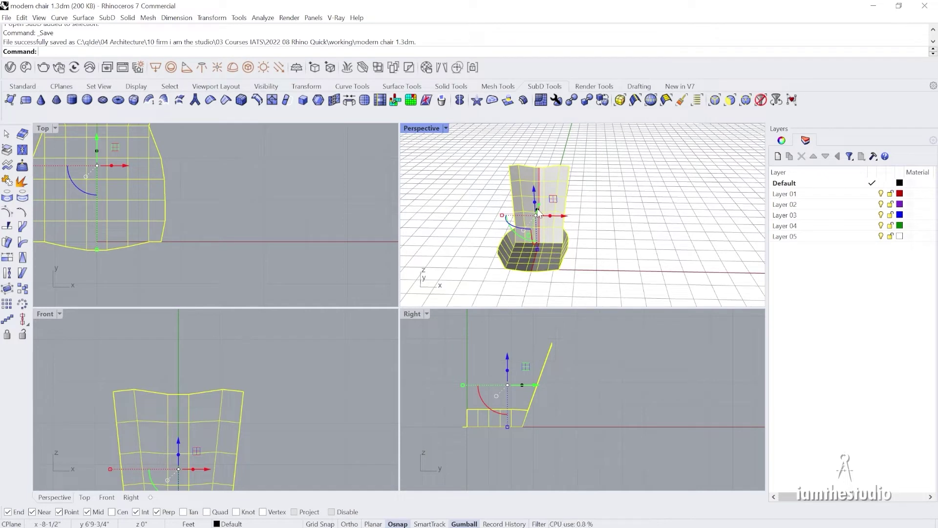
{"action": "left_click", "coordinate": [524, 101]}
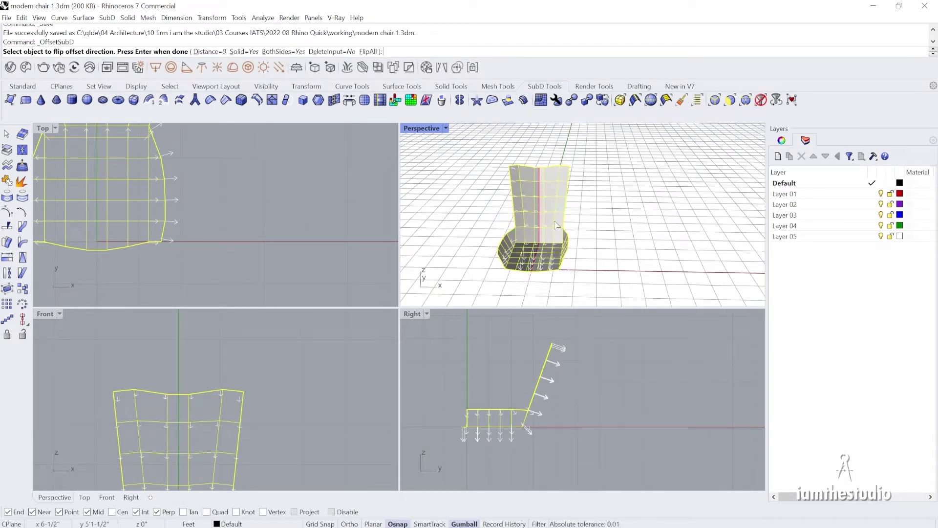
{"action": "scroll", "coordinate": [567, 266], "scroll_direction": "up", "scroll_amount": 3}
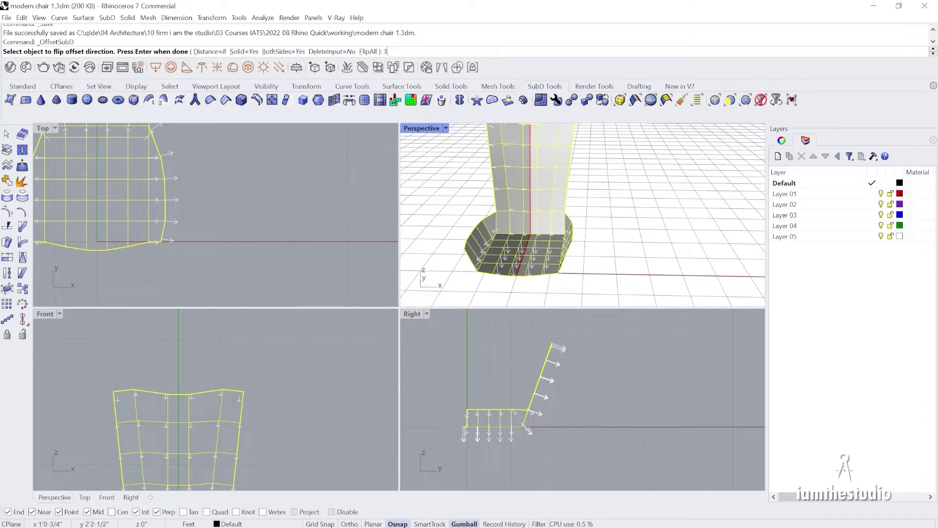
{"action": "right_click_drag", "start_coordinate": [557, 305], "coordinate": [547, 255]}
{"action": "key", "text": "Return"}
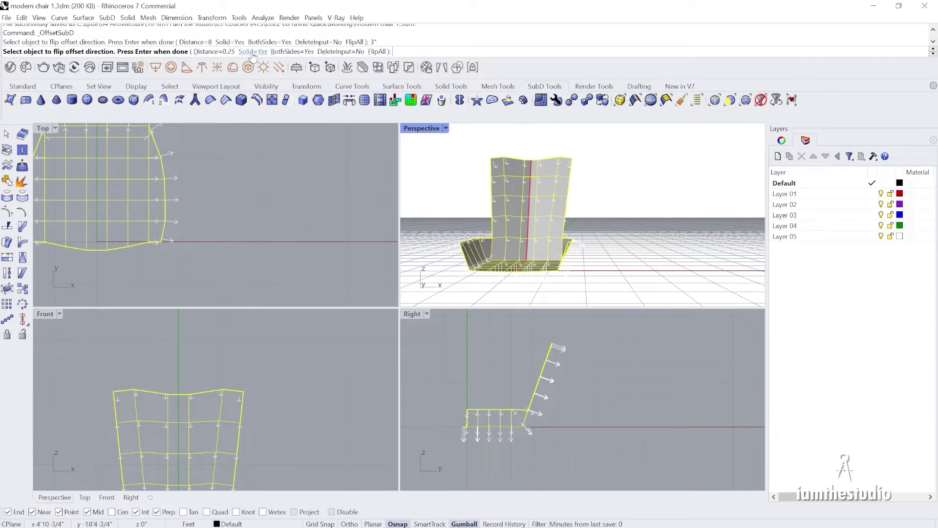
{"action": "left_click", "coordinate": [276, 53]}
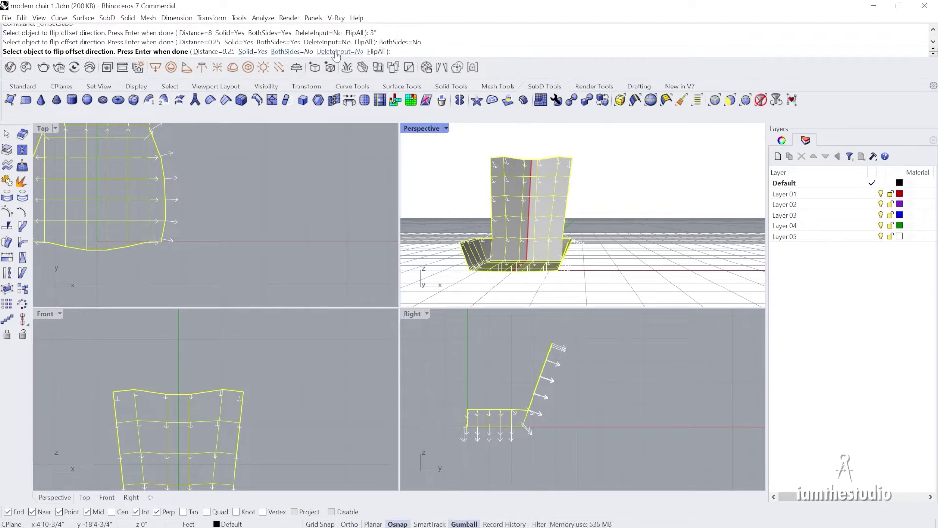
{"action": "right_click_drag", "start_coordinate": [533, 203], "coordinate": [550, 221]}
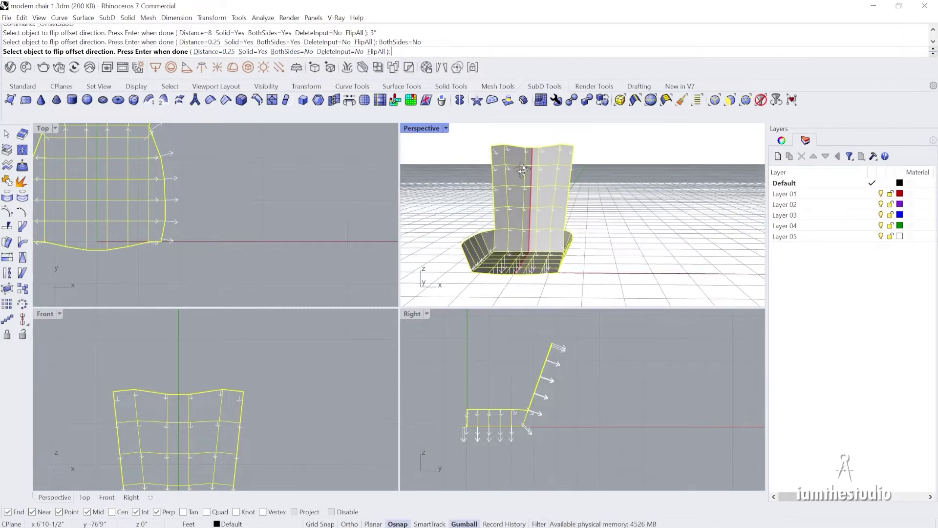
{"action": "key", "text": "Return"}
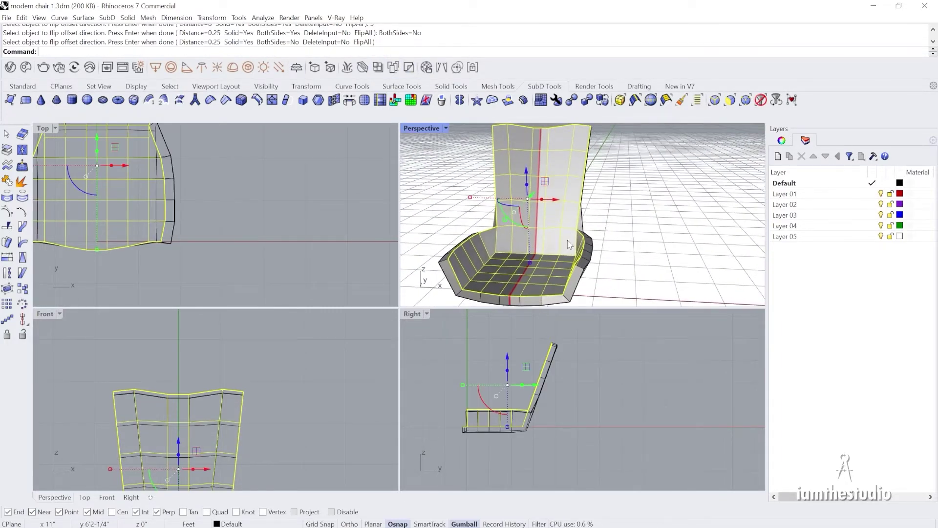
- Clear the selection, maximize the Perspective view and switch the SubD display from flat to smooth
{"action": "key", "text": "Escape"}
{"action": "double_click", "coordinate": [425, 128]}
{"action": "scroll", "coordinate": [383, 284], "scroll_direction": "down", "scroll_amount": 7}
{"action": "right_click_drag", "start_coordinate": [383, 283], "coordinate": [353, 302]}
{"action": "right_click_drag", "start_coordinate": [287, 323], "coordinate": [276, 315]}
{"action": "scroll", "coordinate": [276, 316], "scroll_direction": "up", "scroll_amount": 3}
{"action": "right_click_drag", "start_coordinate": [416, 337], "coordinate": [366, 357]}
{"action": "key", "text": "Tab"}
- Examine the smoothed, thickened chair from the front and up close
{"action": "mouse_move", "coordinate": [435, 320]}
{"action": "right_mouse_down"}
{"action": "mouse_move", "coordinate": [440, 356]}
{"action": "mouse_move", "coordinate": [471, 330]}
{"action": "mouse_move", "coordinate": [427, 321]}
{"action": "right_mouse_up"}
{"action": "scroll", "coordinate": [441, 356], "scroll_direction": "up", "scroll_amount": 3}
{"action": "scroll", "coordinate": [458, 320], "scroll_direction": "up", "scroll_amount": 2}
{"action": "scroll", "coordinate": [477, 332], "scroll_direction": "down", "scroll_amount": 6}
{"action": "right_click_drag", "start_coordinate": [445, 285], "coordinate": [415, 317]}
{"action": "scroll", "coordinate": [496, 341], "scroll_direction": "down", "scroll_amount": 5}
{"action": "scroll", "coordinate": [418, 311], "scroll_direction": "up", "scroll_amount": 2}
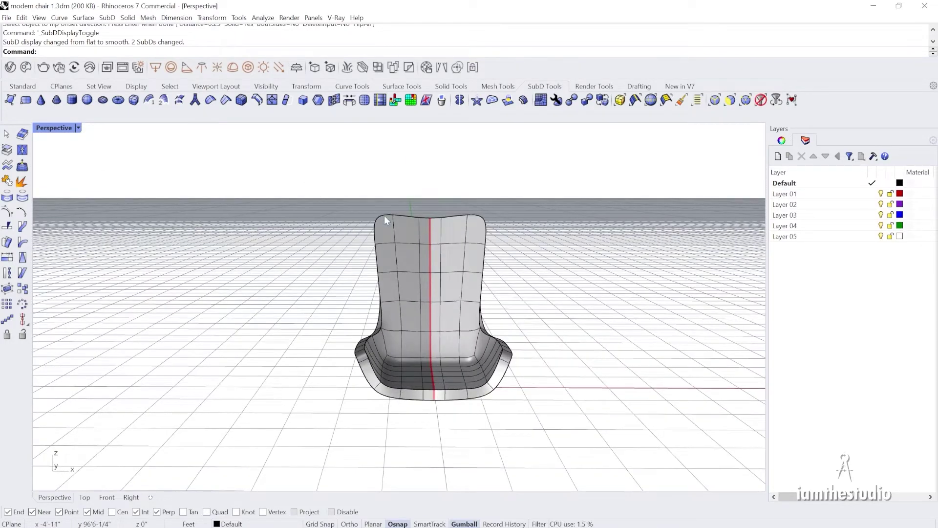
{"action": "left_click", "coordinate": [447, 265]}
{"action": "left_click", "coordinate": [547, 230]}
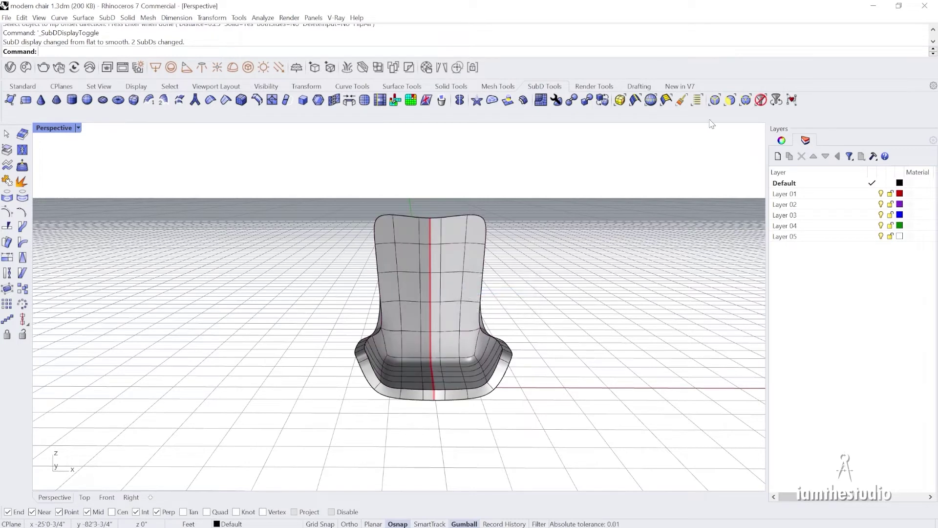
- Restrict selection to faces and try to remove the creases across the whole chair
{"action": "left_click", "coordinate": [730, 101]}
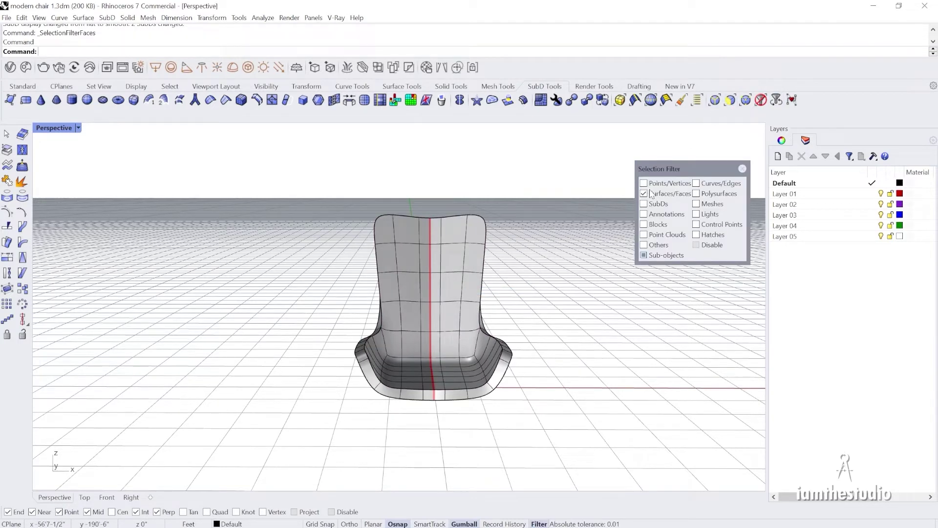
{"action": "left_click_drag", "start_coordinate": [327, 173], "coordinate": [510, 401]}
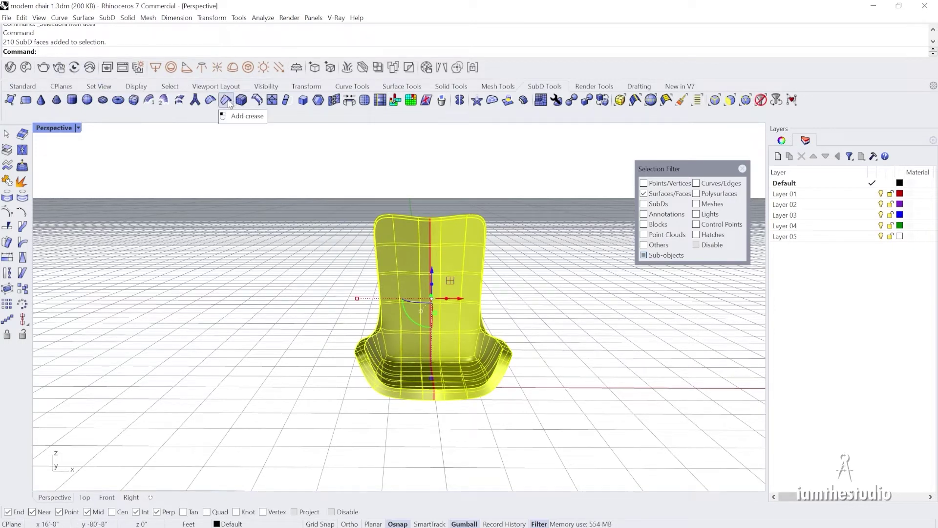
{"action": "left_click", "coordinate": [212, 101]}
{"action": "scroll", "coordinate": [509, 312], "scroll_direction": "up", "scroll_amount": 5}
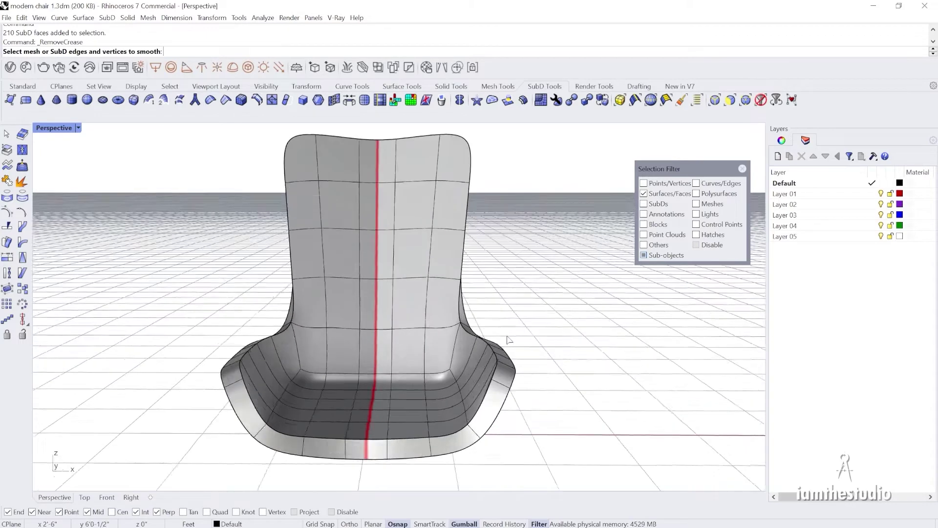
{"action": "right_click_drag", "start_coordinate": [507, 337], "coordinate": [484, 343]}
{"action": "scroll", "coordinate": [484, 343], "scroll_direction": "down", "scroll_amount": 5}
{"action": "left_click_drag", "start_coordinate": [265, 138], "coordinate": [554, 398]}
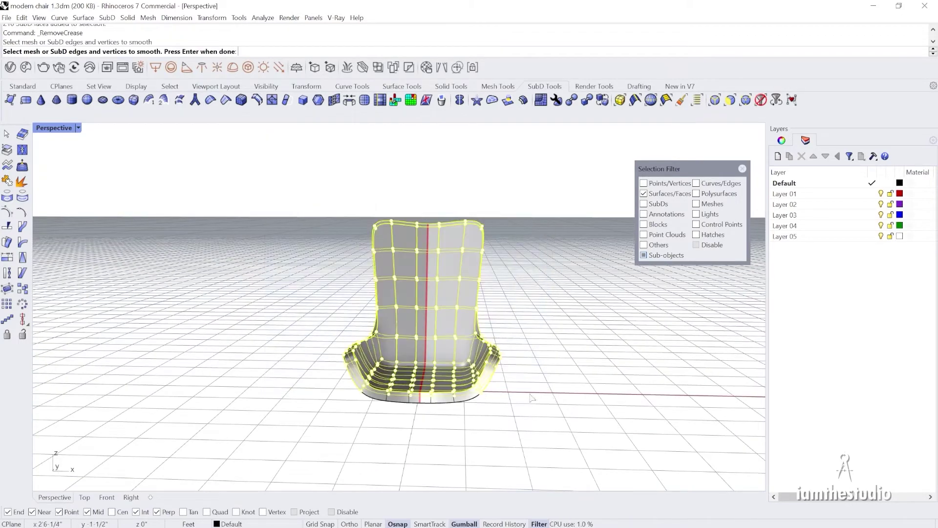
{"action": "left_click_drag", "start_coordinate": [277, 143], "coordinate": [559, 455]}
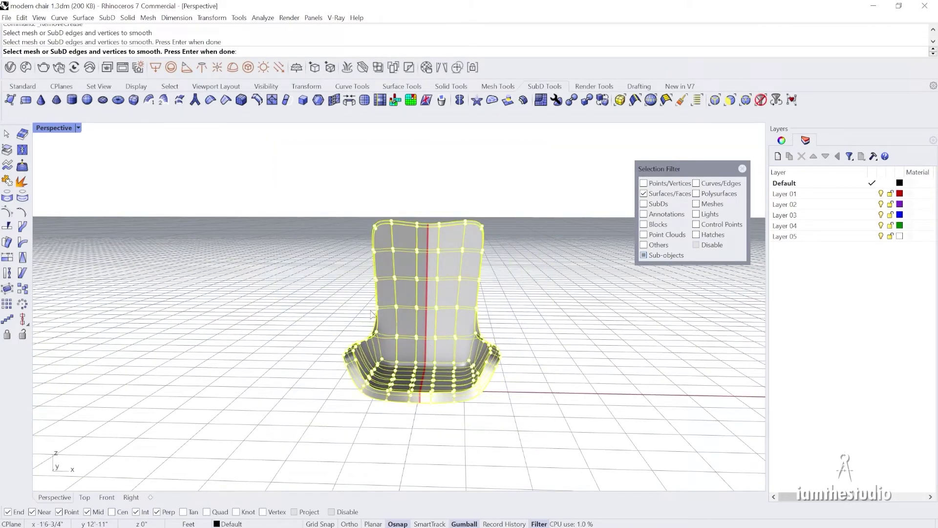
- Restart Remove Crease with selection restricted to edges and try to pick all of the chair's edges
{"action": "left_click", "coordinate": [215, 102]}
{"action": "scroll", "coordinate": [439, 331], "scroll_direction": "up", "scroll_amount": 5}
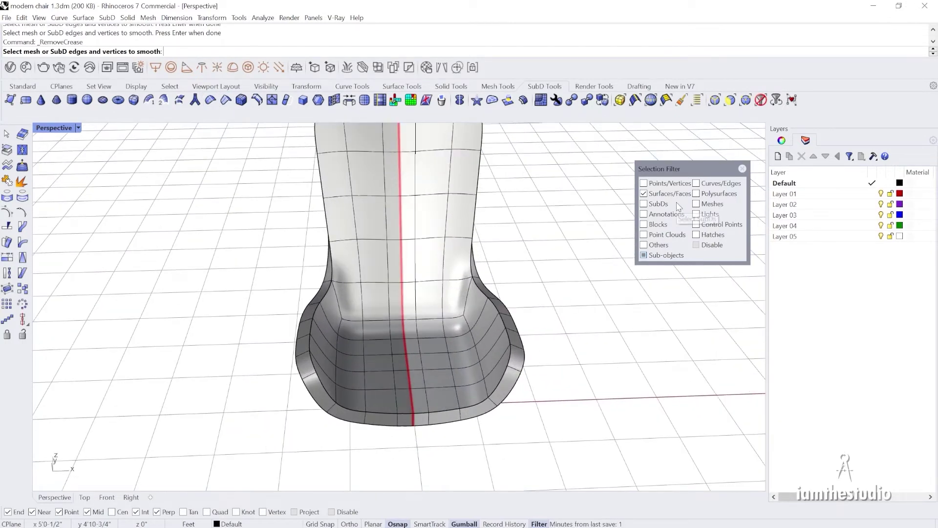
{"action": "left_click", "coordinate": [684, 194]}
{"action": "scroll", "coordinate": [257, 229], "scroll_direction": "down", "scroll_amount": 5}
{"action": "left_click_drag", "start_coordinate": [256, 229], "coordinate": [504, 475]}
{"action": "left_click", "coordinate": [208, 70]}
{"action": "right_click_drag", "start_coordinate": [363, 344], "coordinate": [404, 399]}
{"action": "left_click", "coordinate": [418, 401]}
{"action": "scroll", "coordinate": [439, 414], "scroll_direction": "up", "scroll_amount": 7}
{"action": "left_click", "coordinate": [457, 344]}
{"action": "left_click", "coordinate": [448, 330]}
{"action": "key", "text": "ctrl+a"}
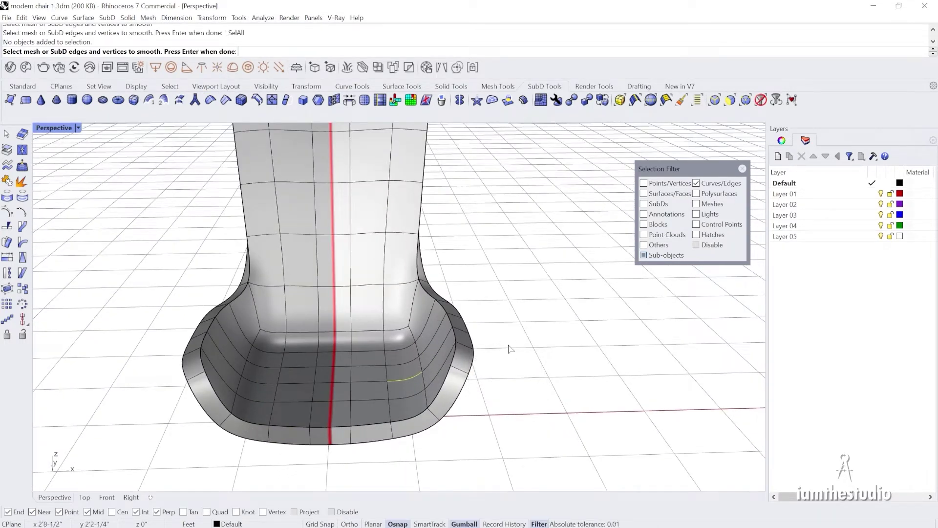
{"action": "right_click_drag", "start_coordinate": [508, 349], "coordinate": [477, 356]}
- Dismiss the edge selection filter and select all the chair's edges and vertices for crease removal
{"action": "left_click", "coordinate": [742, 169]}
{"action": "scroll", "coordinate": [531, 351], "scroll_direction": "down", "scroll_amount": 3}
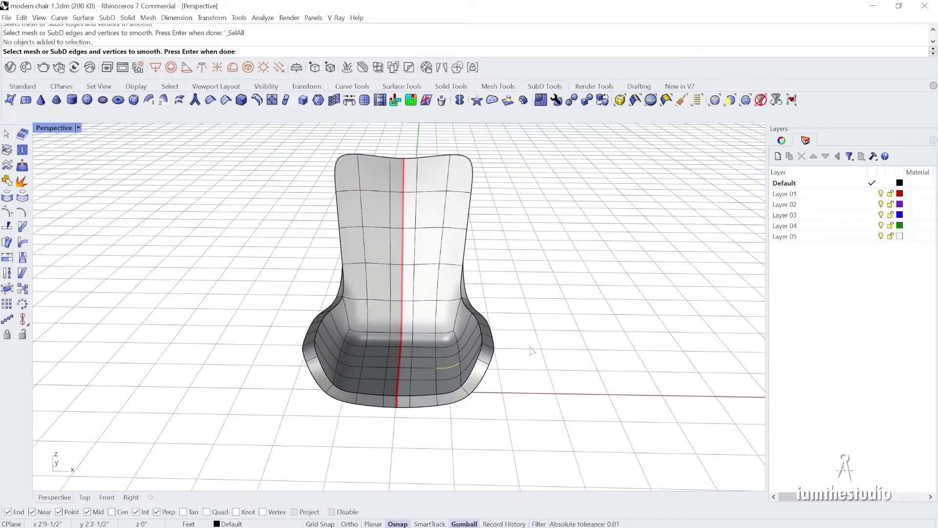
{"action": "left_click_drag", "start_coordinate": [285, 121], "coordinate": [389, 110]}
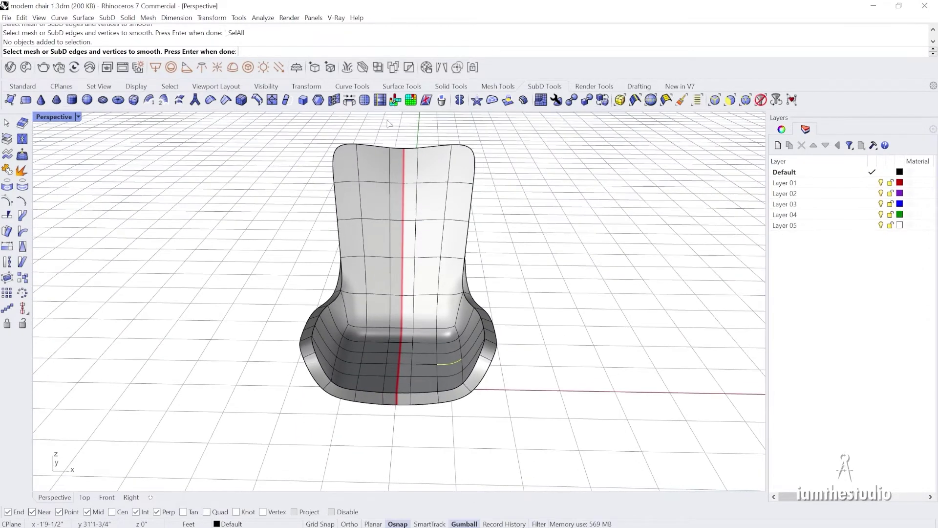
{"action": "scroll", "coordinate": [371, 233], "scroll_direction": "down", "scroll_amount": 4}
{"action": "left_click_drag", "start_coordinate": [281, 135], "coordinate": [530, 405]}
{"action": "scroll", "coordinate": [429, 262], "scroll_direction": "up", "scroll_amount": 4}
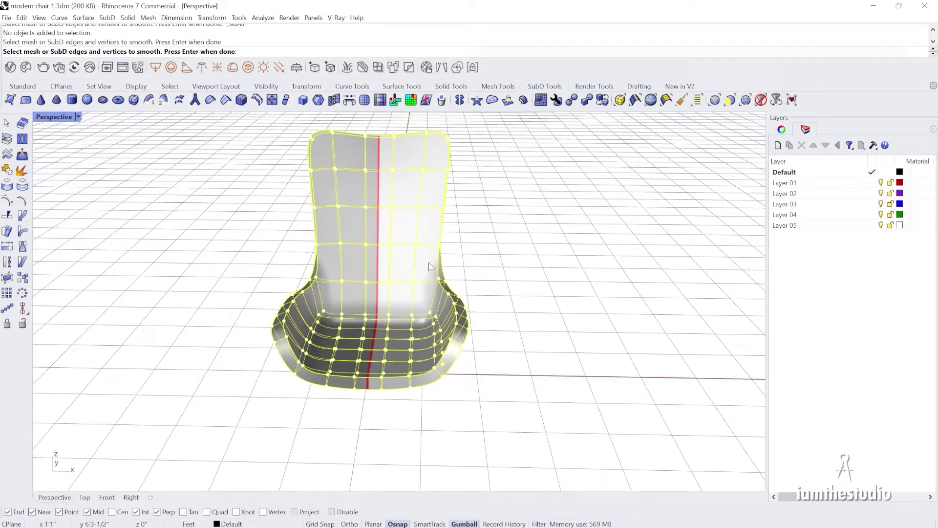
- Run Remove Crease on all edges and vertices of the chair, including the armrest's rim edge
{"action": "left_click", "coordinate": [210, 100]}
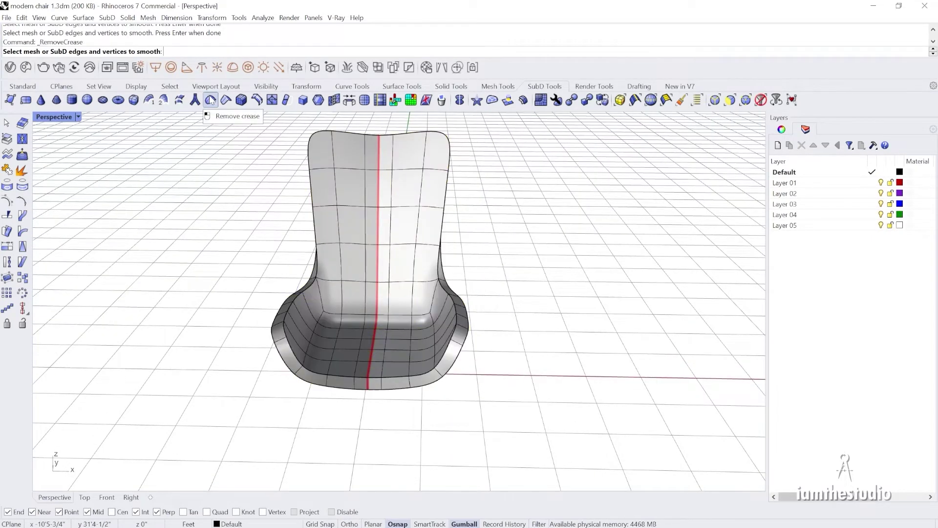
{"action": "scroll", "coordinate": [432, 301], "scroll_direction": "up", "scroll_amount": 3}
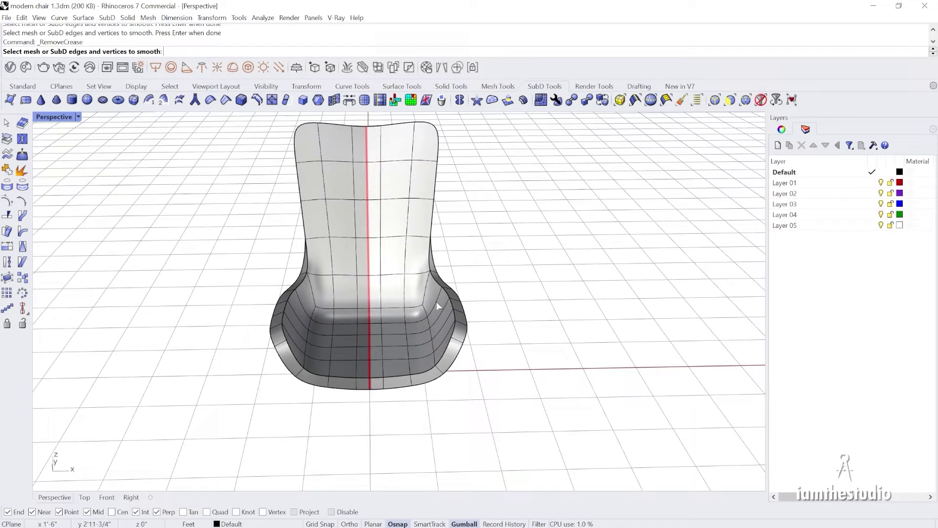
{"action": "scroll", "coordinate": [447, 326], "scroll_direction": "up", "scroll_amount": 3}
{"action": "scroll", "coordinate": [447, 326], "scroll_direction": "up", "scroll_amount": 3}
{"action": "left_click", "coordinate": [460, 322]}
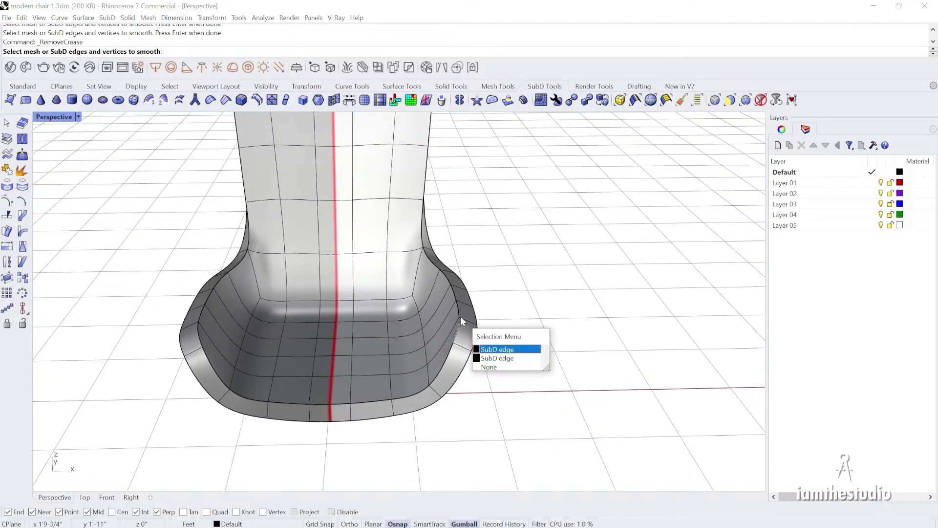
{"action": "left_click", "coordinate": [489, 353]}
{"action": "scroll", "coordinate": [462, 315], "scroll_direction": "up", "scroll_amount": 3}
{"action": "scroll", "coordinate": [461, 318], "scroll_direction": "down", "scroll_amount": 8}
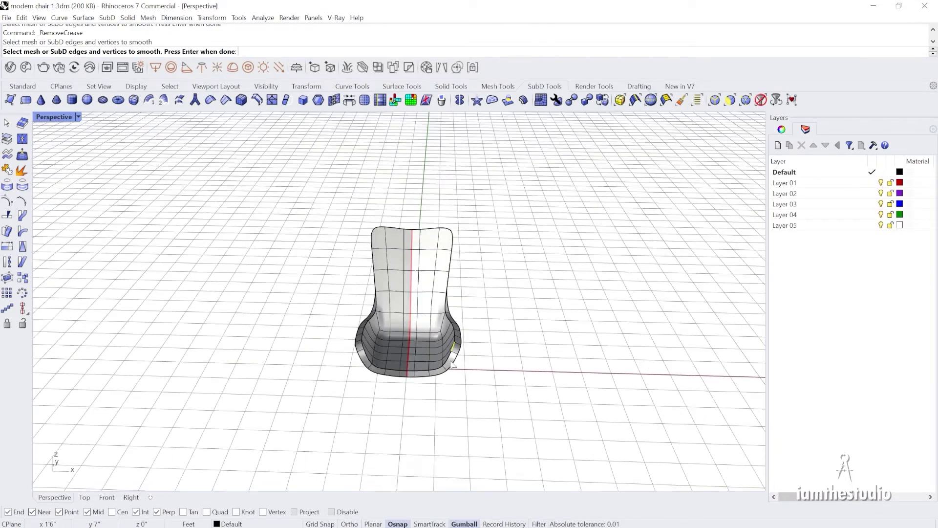
{"action": "left_click_drag", "start_coordinate": [303, 194], "coordinate": [538, 382]}
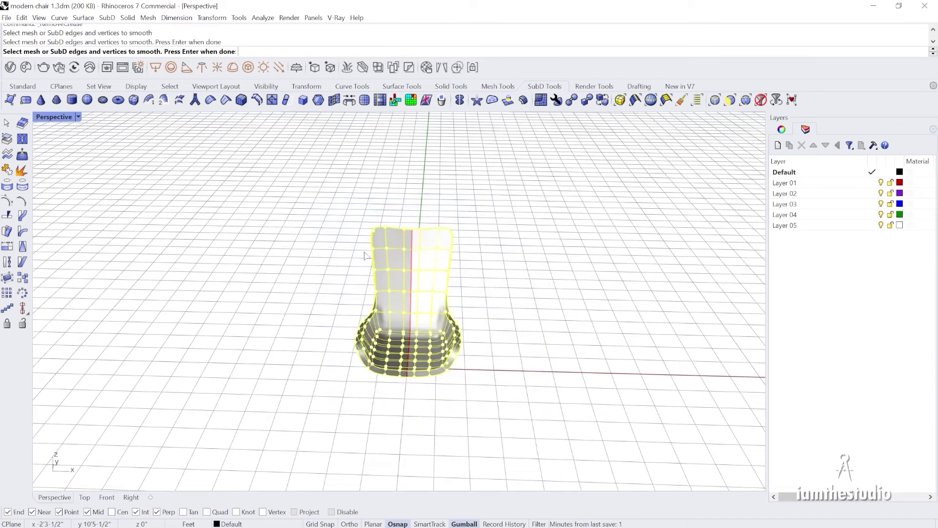
{"action": "key", "text": "Return"}
{"action": "key", "text": "Return"}
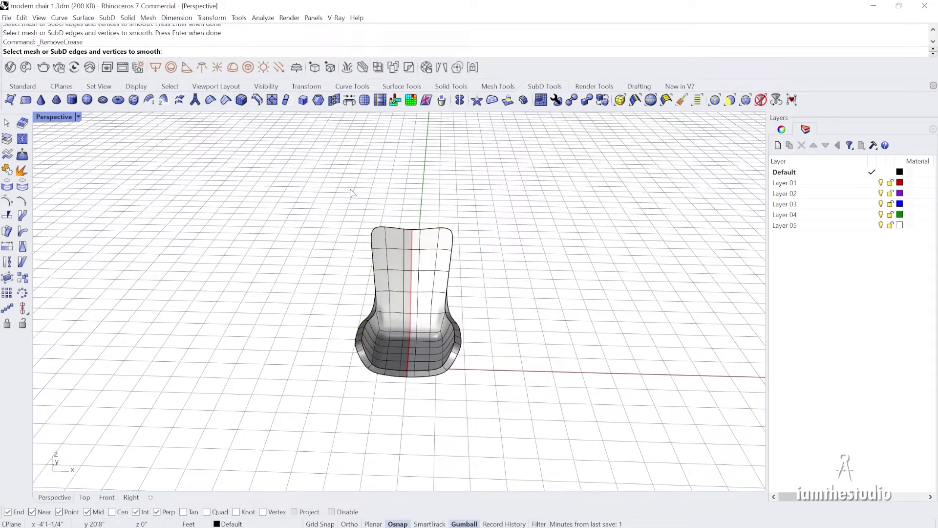
- Select all edges and vertices of the whole chair once more and remove their creases
{"action": "left_click_drag", "start_coordinate": [305, 179], "coordinate": [532, 426]}
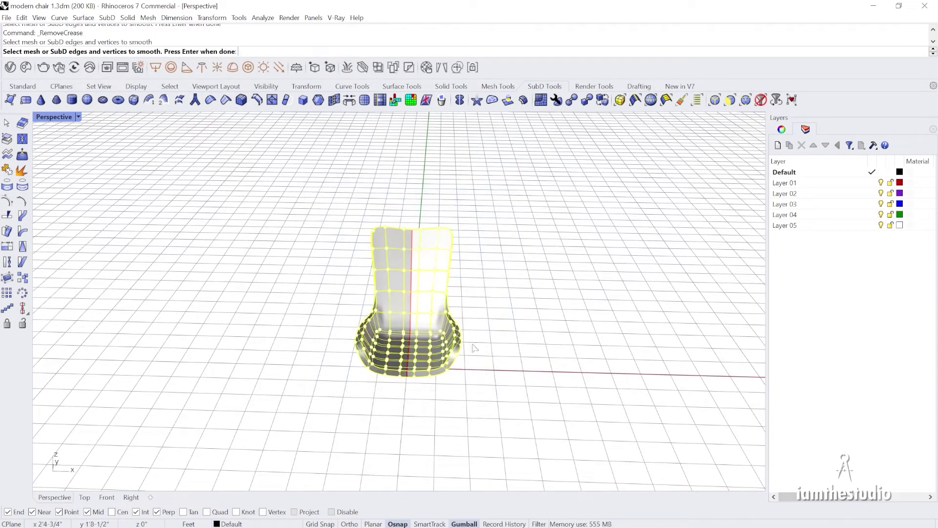
{"action": "key", "text": "Return"}
{"action": "scroll", "coordinate": [434, 336], "scroll_direction": "up", "scroll_amount": 5}
{"action": "right_click_drag", "start_coordinate": [435, 336], "coordinate": [443, 366]}
{"action": "scroll", "coordinate": [443, 365], "scroll_direction": "down", "scroll_amount": 7}
{"action": "right_click_drag", "start_coordinate": [365, 313], "coordinate": [432, 350]}
{"action": "scroll", "coordinate": [378, 324], "scroll_direction": "up", "scroll_amount": 4}
- Move the open SubD surface inside the thickened chair to Layer 01
{"action": "left_click", "coordinate": [428, 351]}
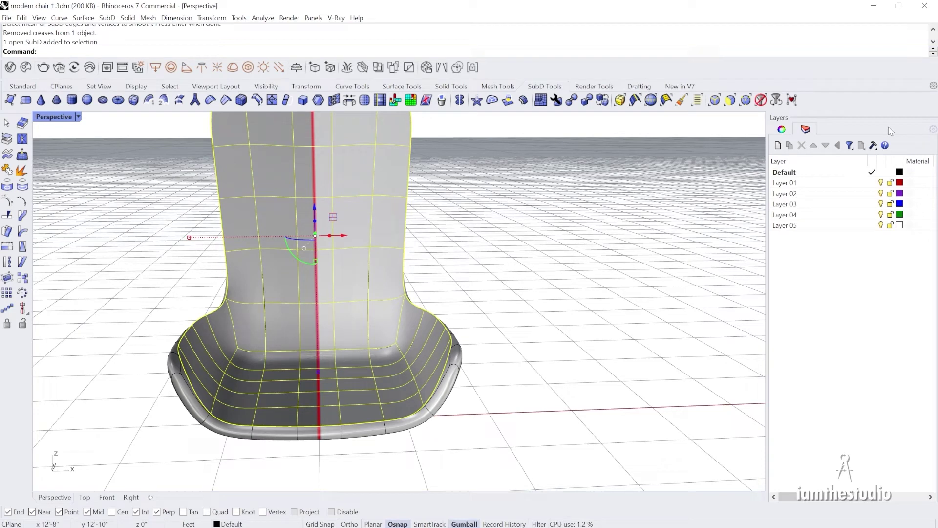
{"action": "right_click", "coordinate": [846, 189]}
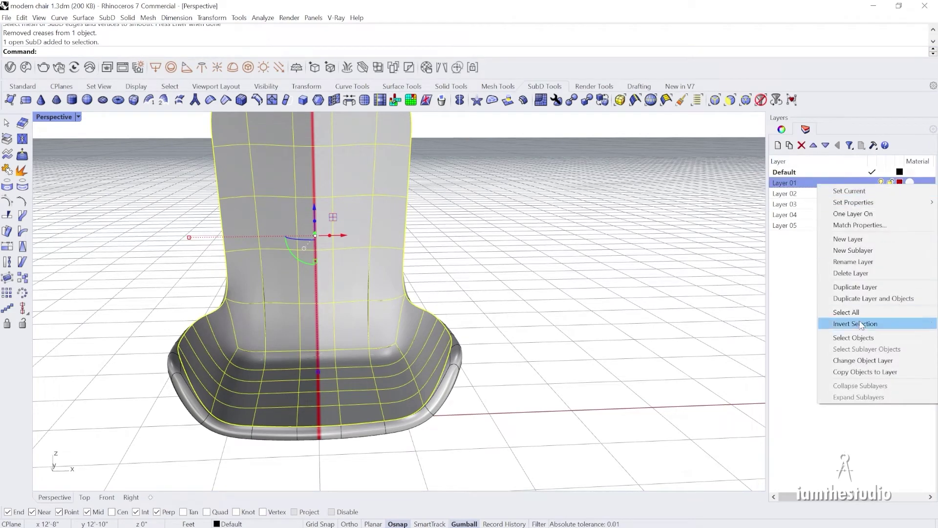
{"action": "left_click", "coordinate": [855, 360]}
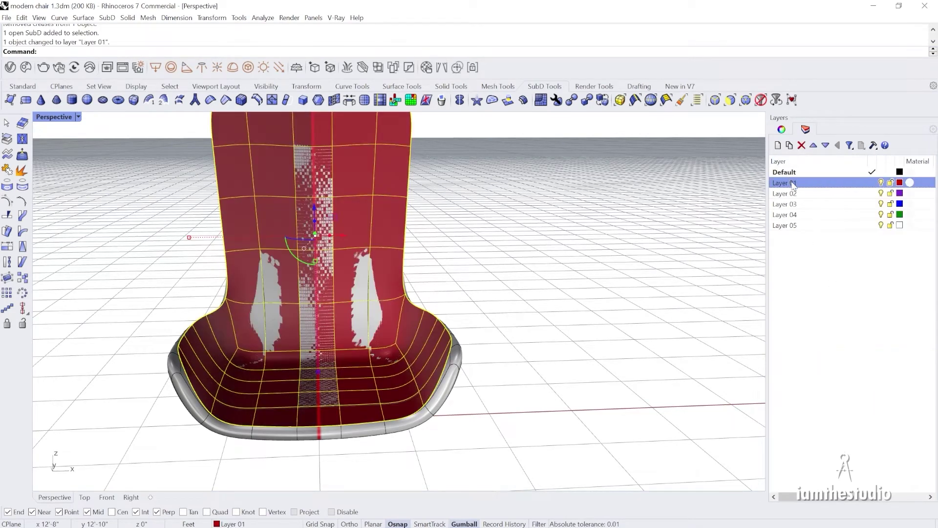
- Rename Layer 01 as sketch, keep Default as the current layer and hide the sketch layer
{"action": "double_click", "coordinate": [792, 184]}
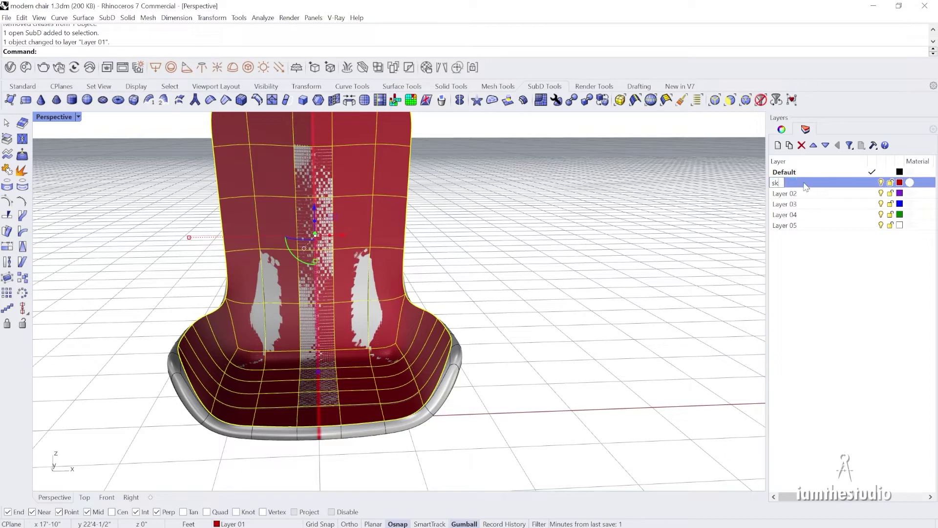
{"action": "key", "text": "Return"}
{"action": "left_click", "coordinate": [873, 183]}
{"action": "left_click", "coordinate": [872, 172]}
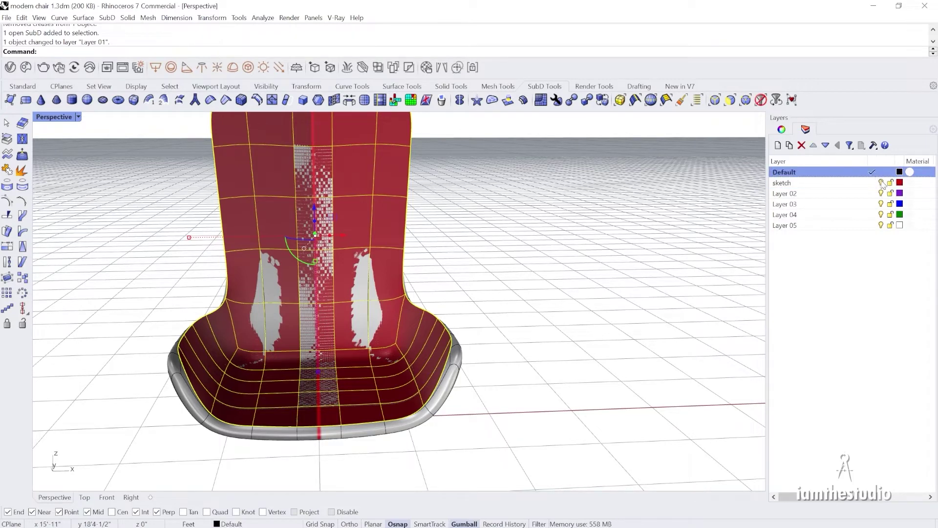
{"action": "left_click", "coordinate": [881, 182]}
- Clear the armrest edge selection and restrict selection to surfaces and faces only
{"action": "right_click_drag", "start_coordinate": [433, 252], "coordinate": [458, 369]}
{"action": "scroll", "coordinate": [459, 369], "scroll_direction": "down", "scroll_amount": 6}
{"action": "scroll", "coordinate": [439, 263], "scroll_direction": "up", "scroll_amount": 5}
{"action": "right_click_drag", "start_coordinate": [422, 290], "coordinate": [248, 341]}
{"action": "scroll", "coordinate": [454, 322], "scroll_direction": "down", "scroll_amount": 8}
{"action": "scroll", "coordinate": [436, 342], "scroll_direction": "up", "scroll_amount": 7}
{"action": "scroll", "coordinate": [379, 390], "scroll_direction": "up", "scroll_amount": 4}
{"action": "scroll", "coordinate": [446, 377], "scroll_direction": "up", "scroll_amount": 5}
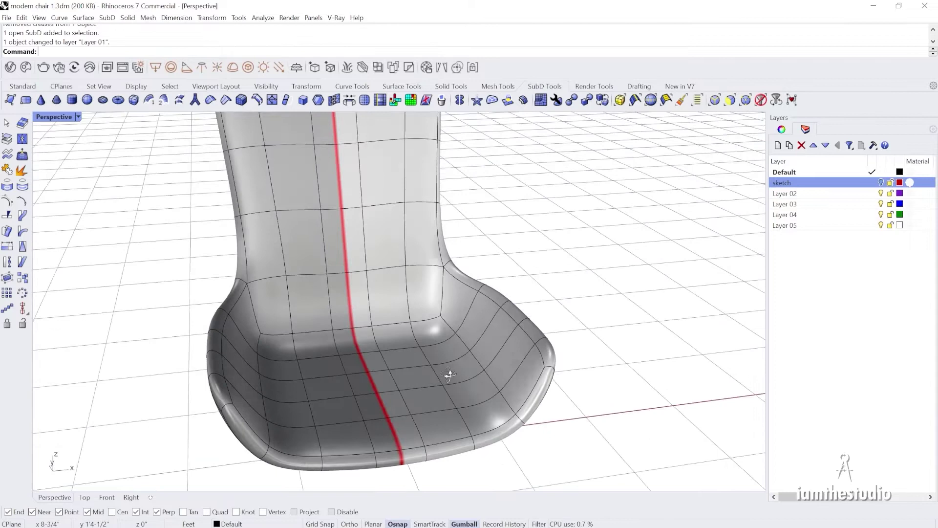
{"action": "left_click", "coordinate": [535, 323], "text": "ctrl+shift"}
{"action": "left_click", "coordinate": [555, 318]}
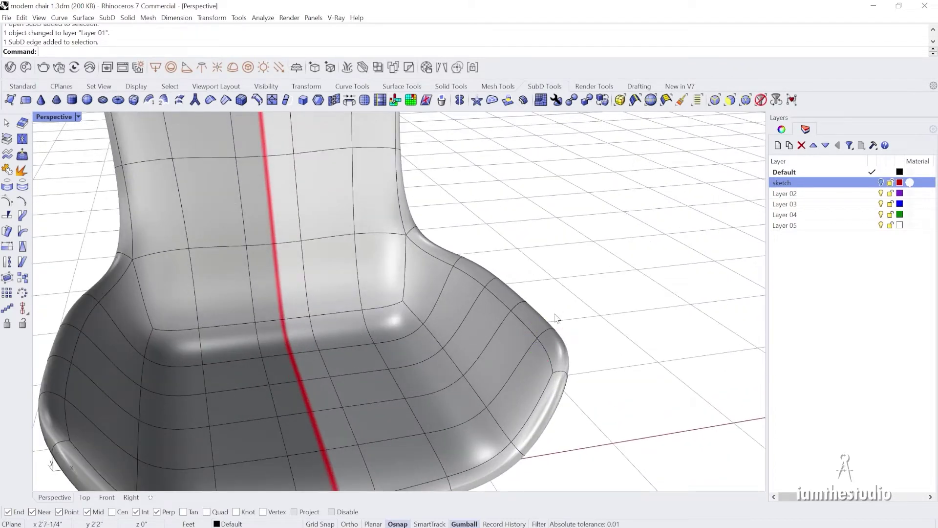
{"action": "left_click", "coordinate": [731, 101]}
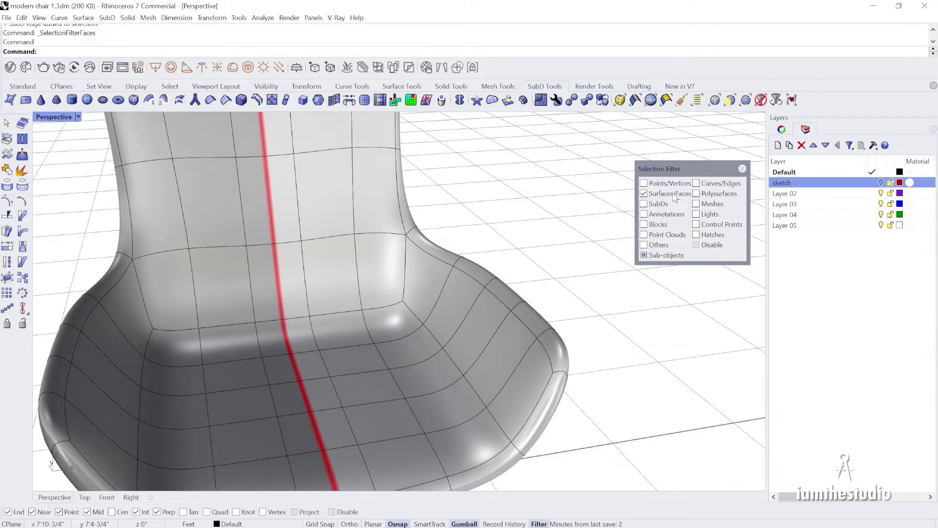
{"action": "left_click", "coordinate": [687, 193]}
- Raise the rim faces on the upper part of one armrest slightly
{"action": "scroll", "coordinate": [534, 322], "scroll_direction": "up", "scroll_amount": 3}
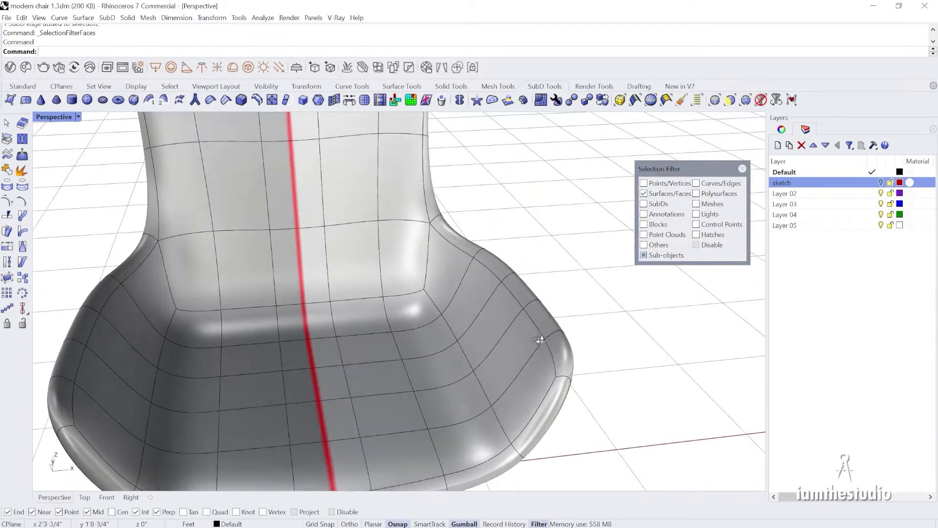
{"action": "left_click", "coordinate": [557, 327]}
{"action": "right_click_drag", "start_coordinate": [581, 344], "coordinate": [523, 275]}
{"action": "left_click", "coordinate": [519, 272]}
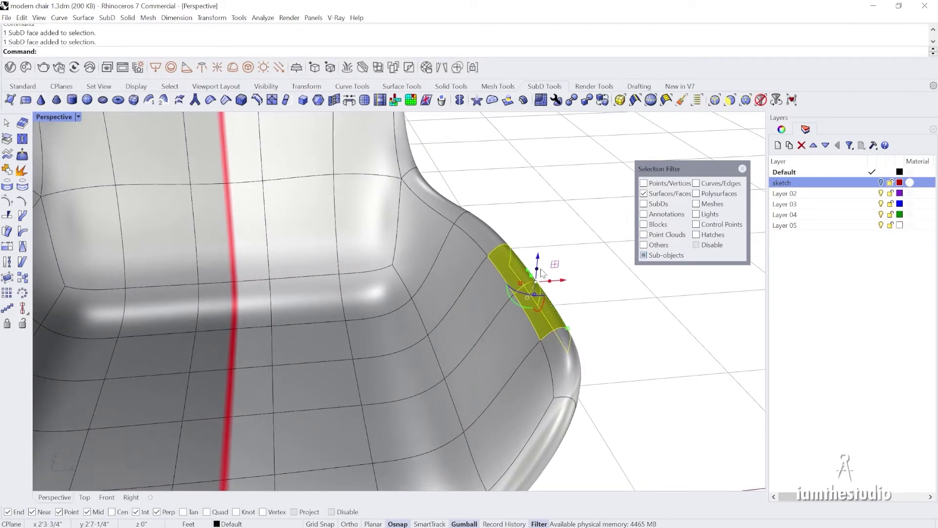
{"action": "left_click_drag", "start_coordinate": [537, 258], "coordinate": [550, 236]}
{"action": "scroll", "coordinate": [509, 247], "scroll_direction": "down", "scroll_amount": 4}
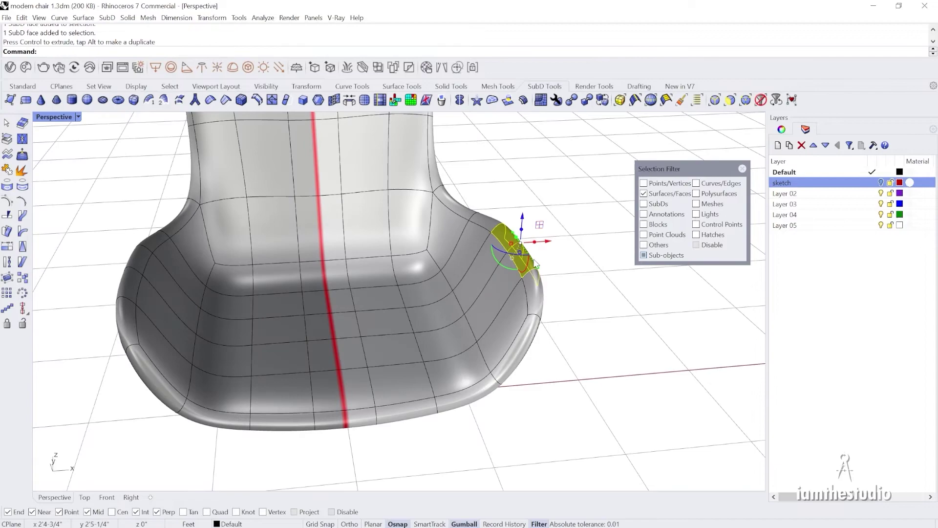
- Shift two rim faces along the backrest's side edge slightly inward to narrow the backrest
{"action": "right_click_drag", "start_coordinate": [474, 253], "coordinate": [417, 251]}
{"action": "scroll", "coordinate": [486, 362], "scroll_direction": "down", "scroll_amount": 4}
{"action": "right_click_drag", "start_coordinate": [488, 362], "coordinate": [459, 339]}
{"action": "scroll", "coordinate": [459, 339], "scroll_direction": "down", "scroll_amount": 4}
{"action": "right_click_drag", "start_coordinate": [503, 215], "coordinate": [518, 197]}
{"action": "scroll", "coordinate": [545, 210], "scroll_direction": "up", "scroll_amount": 4}
{"action": "scroll", "coordinate": [515, 327], "scroll_direction": "up", "scroll_amount": 2}
{"action": "left_click", "coordinate": [501, 342]}
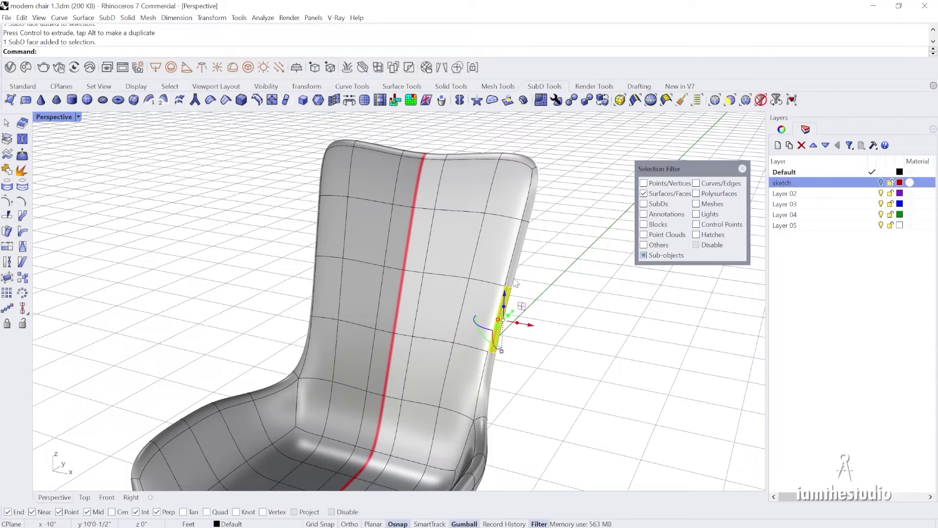
{"action": "left_click", "coordinate": [516, 281], "text": "shift"}
{"action": "left_click_drag", "start_coordinate": [540, 294], "coordinate": [533, 292]}
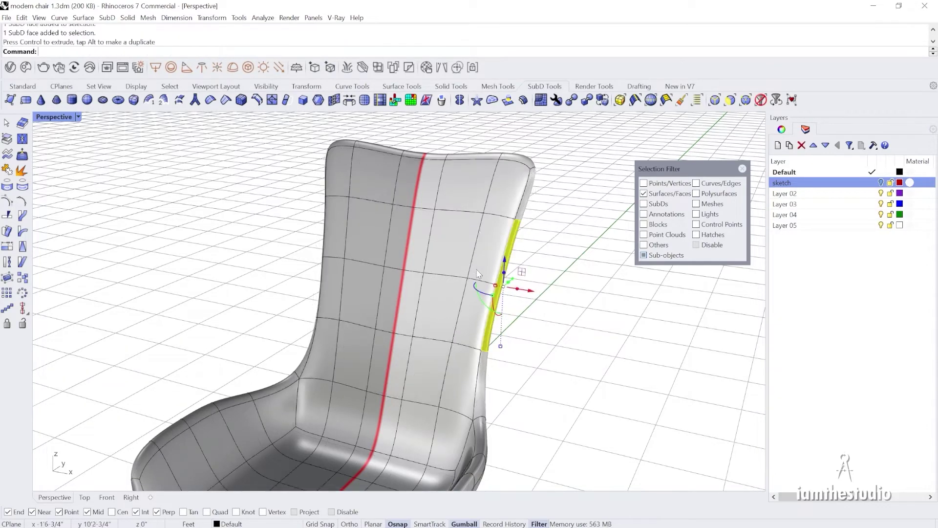
- Extrude all the seat's flat inner faces by a small amount, picking them within the raised sides and front rim
{"action": "right_click_drag", "start_coordinate": [518, 309], "coordinate": [531, 346]}
{"action": "scroll", "coordinate": [531, 346], "scroll_direction": "down", "scroll_amount": 2}
{"action": "scroll", "coordinate": [507, 293], "scroll_direction": "down", "scroll_amount": 5}
{"action": "right_click_drag", "start_coordinate": [351, 332], "coordinate": [389, 387]}
{"action": "scroll", "coordinate": [390, 381], "scroll_direction": "up", "scroll_amount": 6}
{"action": "right_click_drag", "start_coordinate": [390, 346], "coordinate": [430, 359]}
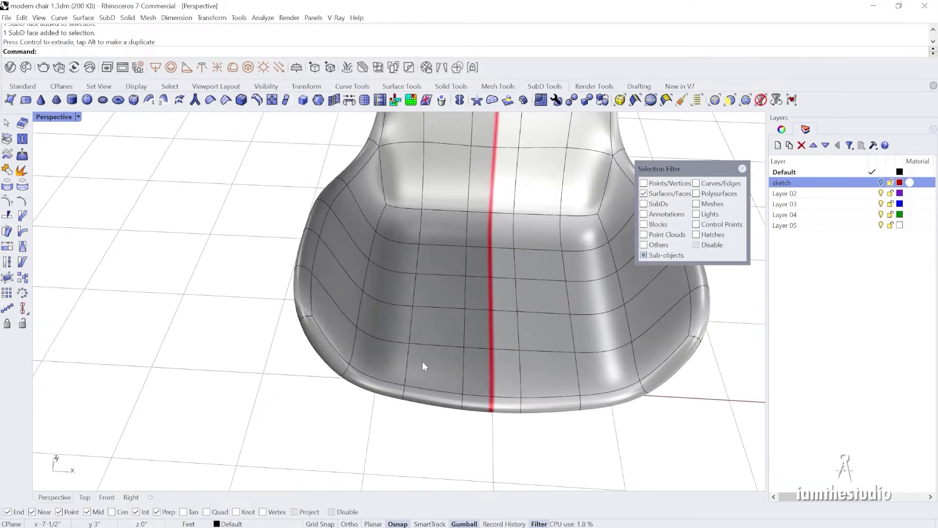
{"action": "left_click", "coordinate": [370, 372]}
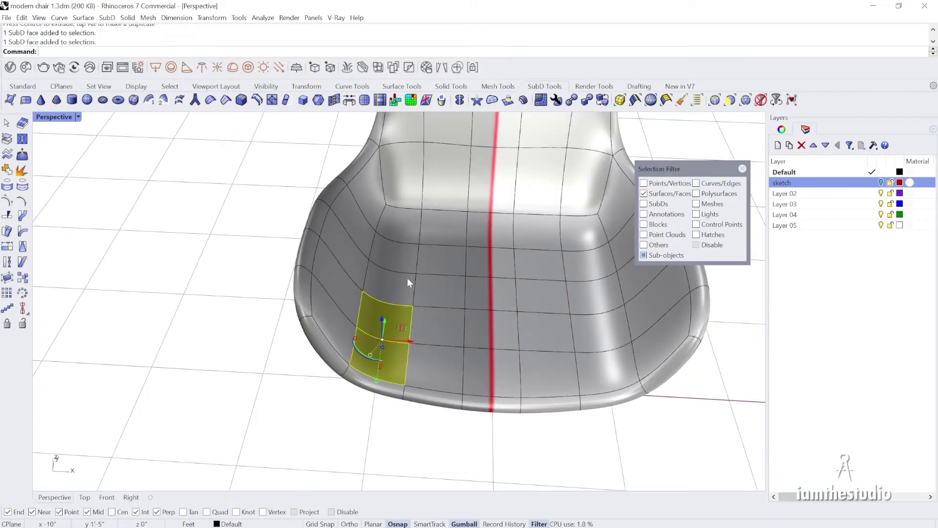
{"action": "left_click", "coordinate": [410, 282], "text": "shift"}
{"action": "left_click", "coordinate": [410, 251], "text": "shift"}
{"action": "left_click", "coordinate": [420, 236], "text": "shift"}
{"action": "left_click", "coordinate": [445, 227], "text": "shift"}
{"action": "left_click", "coordinate": [504, 230], "text": "shift"}
{"action": "left_click", "coordinate": [538, 231], "text": "shift"}
{"action": "left_click", "coordinate": [581, 235], "text": "shift"}
{"action": "left_click", "coordinate": [585, 276], "text": "shift"}
{"action": "left_click", "coordinate": [592, 300], "text": "shift"}
{"action": "left_click", "coordinate": [599, 342], "text": "shift"}
{"action": "left_click", "coordinate": [601, 384], "text": "shift"}
{"action": "left_click", "coordinate": [547, 376], "text": "shift"}
{"action": "left_click", "coordinate": [493, 374], "text": "shift"}
{"action": "left_click", "coordinate": [540, 332], "text": "shift"}
{"action": "left_click", "coordinate": [491, 330], "text": "shift"}
{"action": "left_click", "coordinate": [506, 292]}
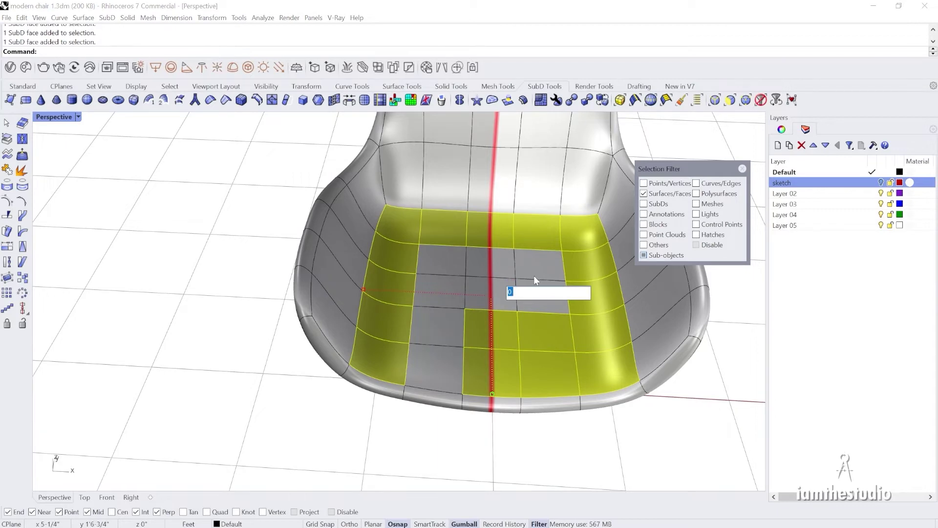
{"action": "key", "text": "Escape"}
{"action": "left_click", "coordinate": [503, 267], "text": "shift"}
{"action": "left_click", "coordinate": [505, 301], "text": "shift"}
{"action": "left_click", "coordinate": [532, 296], "text": "shift"}
{"action": "left_click", "coordinate": [537, 265], "text": "shift"}
{"action": "right_click_drag", "start_coordinate": [497, 325], "coordinate": [446, 321]}
{"action": "left_click_drag", "start_coordinate": [451, 325], "coordinate": [547, 323]}
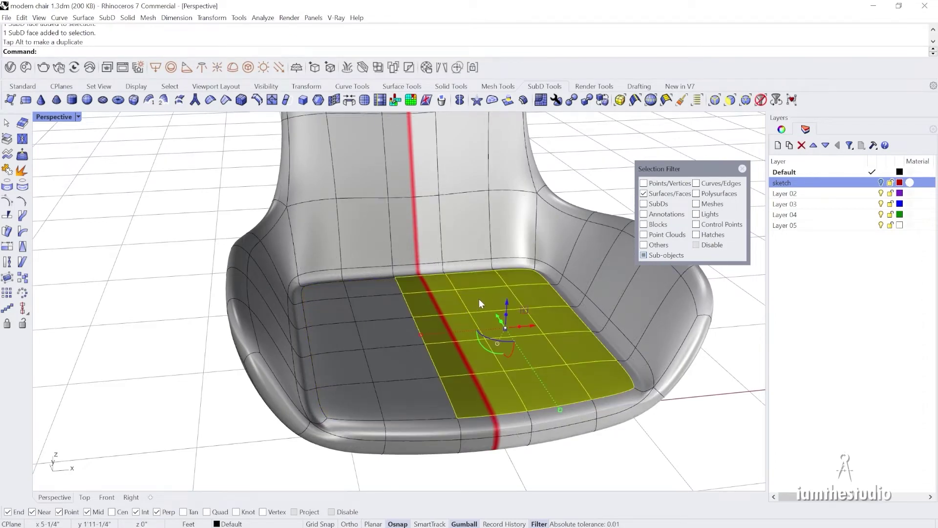
- Lower the front-to-back column of faces along the seat's centreline slightly
{"action": "right_click_drag", "start_coordinate": [485, 365], "coordinate": [671, 404]}
{"action": "right_click_drag", "start_coordinate": [521, 378], "coordinate": [536, 392]}
{"action": "scroll", "coordinate": [425, 258], "scroll_direction": "down", "scroll_amount": 2}
{"action": "left_click", "coordinate": [527, 432]}
{"action": "left_click", "coordinate": [488, 371]}
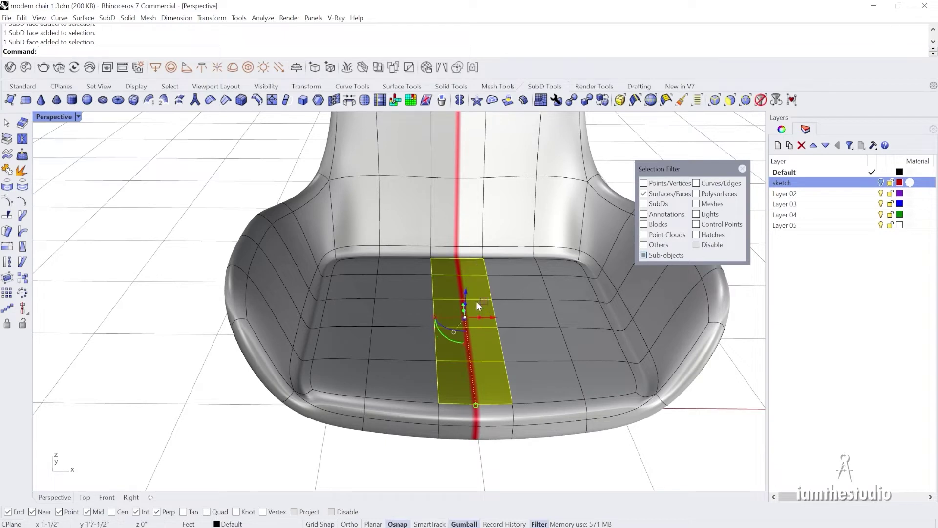
{"action": "left_click_drag", "start_coordinate": [466, 292], "coordinate": [466, 297]}
- Lower the four seat faces in the column beside the centre slightly and clear the selection
{"action": "left_click", "coordinate": [545, 373]}
{"action": "left_click", "coordinate": [533, 345], "text": "shift"}
{"action": "left_click", "coordinate": [494, 290], "text": "shift"}
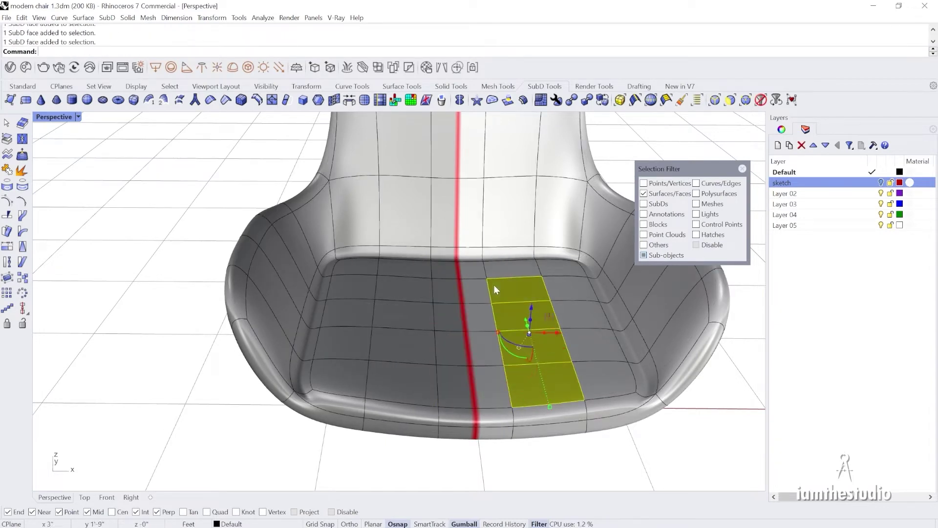
{"action": "left_click_drag", "start_coordinate": [501, 304], "coordinate": [501, 307]}
{"action": "left_click", "coordinate": [545, 431]}
- Examine the reshaped seat, armrests and backrest from several angles and distances
{"action": "right_click_drag", "start_coordinate": [571, 467], "coordinate": [371, 401]}
{"action": "scroll", "coordinate": [378, 389], "scroll_direction": "down", "scroll_amount": 5}
{"action": "left_click", "coordinate": [387, 435]}
{"action": "scroll", "coordinate": [390, 440], "scroll_direction": "down", "scroll_amount": 3}
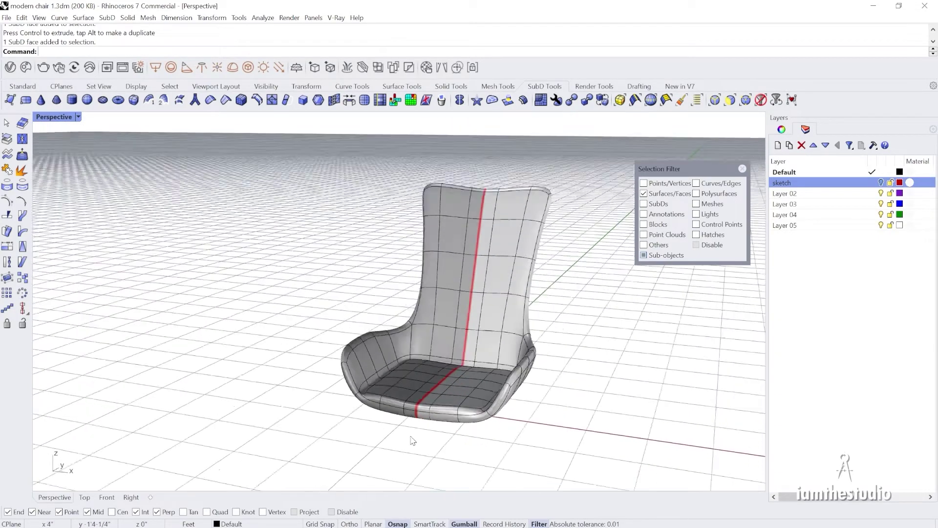
{"action": "right_click_drag", "start_coordinate": [412, 441], "coordinate": [460, 244]}
{"action": "scroll", "coordinate": [427, 341], "scroll_direction": "up", "scroll_amount": 3}
{"action": "right_click_drag", "start_coordinate": [434, 362], "coordinate": [463, 376]}
{"action": "scroll", "coordinate": [481, 269], "scroll_direction": "up", "scroll_amount": 3}
{"action": "right_click_drag", "start_coordinate": [481, 272], "coordinate": [400, 293]}
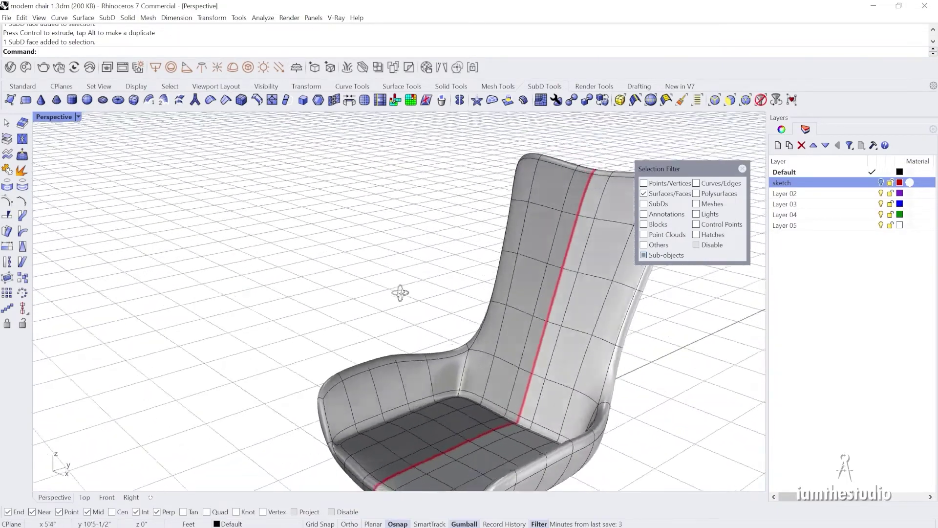
{"action": "scroll", "coordinate": [400, 292], "scroll_direction": "down", "scroll_amount": 7}
{"action": "scroll", "coordinate": [452, 354], "scroll_direction": "up", "scroll_amount": 7}
{"action": "right_click_drag", "start_coordinate": [322, 402], "coordinate": [396, 366]}
{"action": "right_click_drag", "start_coordinate": [294, 434], "coordinate": [364, 341], "text": "shift"}
{"action": "right_click_drag", "start_coordinate": [360, 375], "coordinate": [338, 360]}
{"action": "scroll", "coordinate": [337, 231], "scroll_direction": "down", "scroll_amount": 6}
{"action": "mouse_move", "coordinate": [339, 235]}
{"action": "right_mouse_down"}
{"action": "mouse_move", "coordinate": [391, 362]}
{"action": "mouse_move", "coordinate": [331, 231]}
{"action": "right_mouse_up"}
{"action": "right_click_drag", "start_coordinate": [233, 231], "coordinate": [272, 231]}
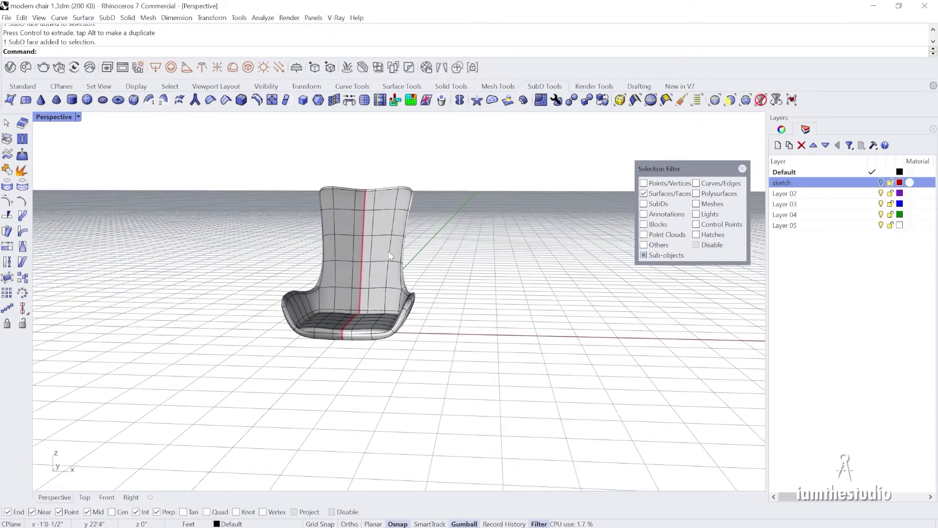
{"action": "right_click_drag", "start_coordinate": [357, 237], "coordinate": [316, 227]}
{"action": "scroll", "coordinate": [317, 227], "scroll_direction": "up", "scroll_amount": 2}
{"action": "left_click", "coordinate": [396, 282]}
{"action": "left_click", "coordinate": [544, 240]}
{"action": "left_click", "coordinate": [741, 171]}
{"action": "key", "text": "F4"}
{"action": "right_click_drag", "start_coordinate": [438, 210], "coordinate": [386, 258]}
{"action": "scroll", "coordinate": [386, 258], "scroll_direction": "down", "scroll_amount": 2}
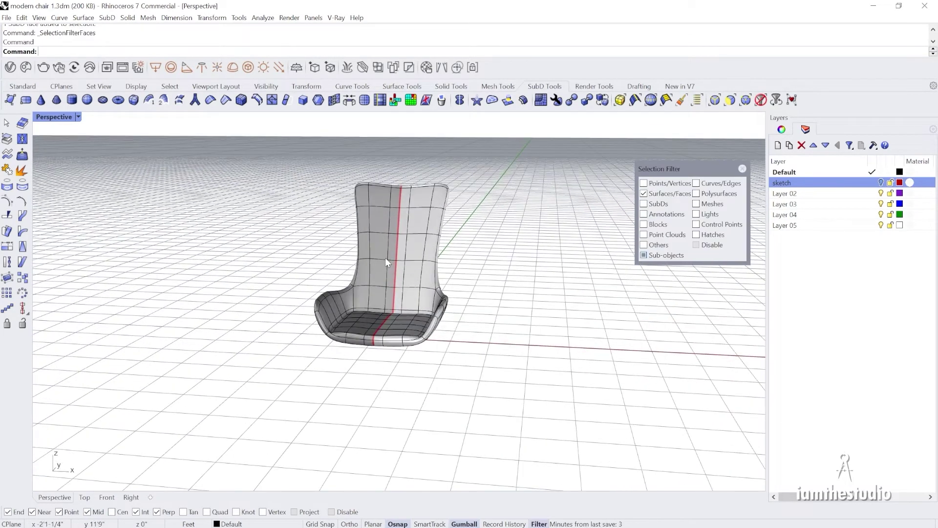
{"action": "left_click", "coordinate": [374, 210]}
{"action": "left_click", "coordinate": [524, 211]}
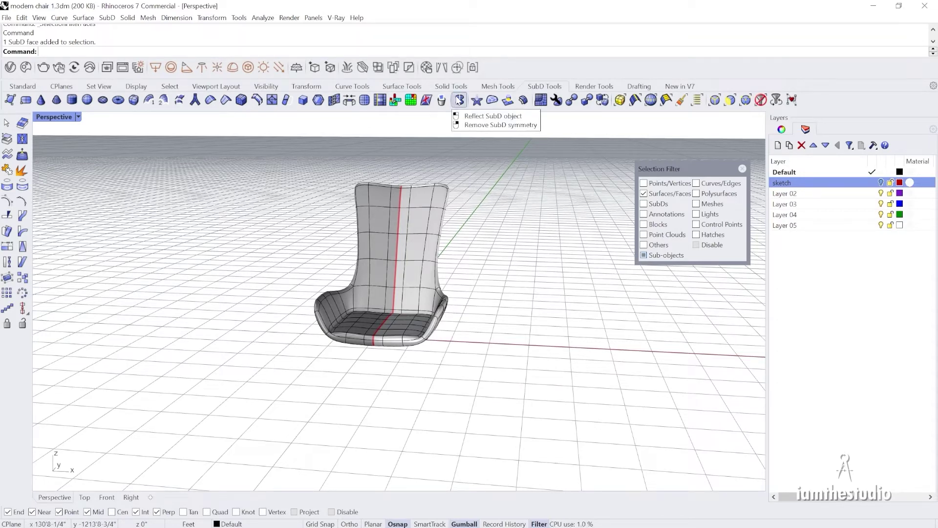
- Try to reflect the chair across a second reflection plane
{"action": "left_click", "coordinate": [460, 100]}
{"action": "scroll", "coordinate": [332, 171], "scroll_direction": "down", "scroll_amount": 3}
{"action": "left_click_drag", "start_coordinate": [318, 142], "coordinate": [524, 330]}
{"action": "left_click", "coordinate": [494, 329]}
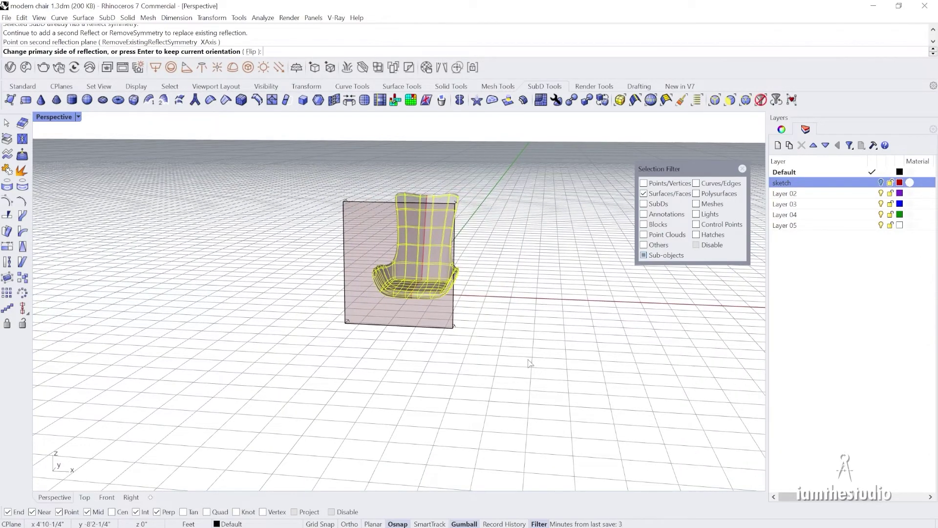
{"action": "scroll", "coordinate": [438, 231], "scroll_direction": "up", "scroll_amount": 6}
{"action": "right_click_drag", "start_coordinate": [439, 231], "coordinate": [400, 269]}
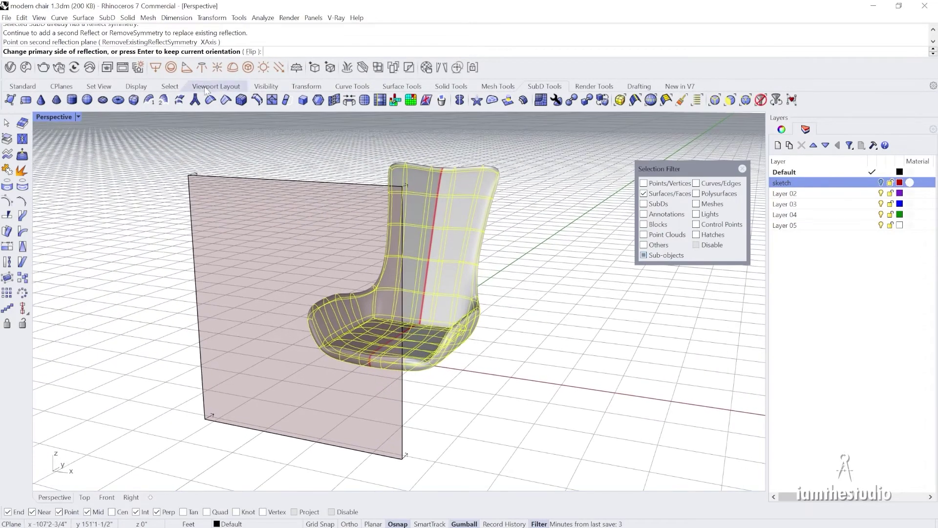
{"action": "key", "text": "Return"}
{"action": "left_click", "coordinate": [422, 194]}
{"action": "left_click", "coordinate": [451, 209]}
- Run Reflect on the chair again and remove its existing reflect symmetry
{"action": "key", "text": "Return"}
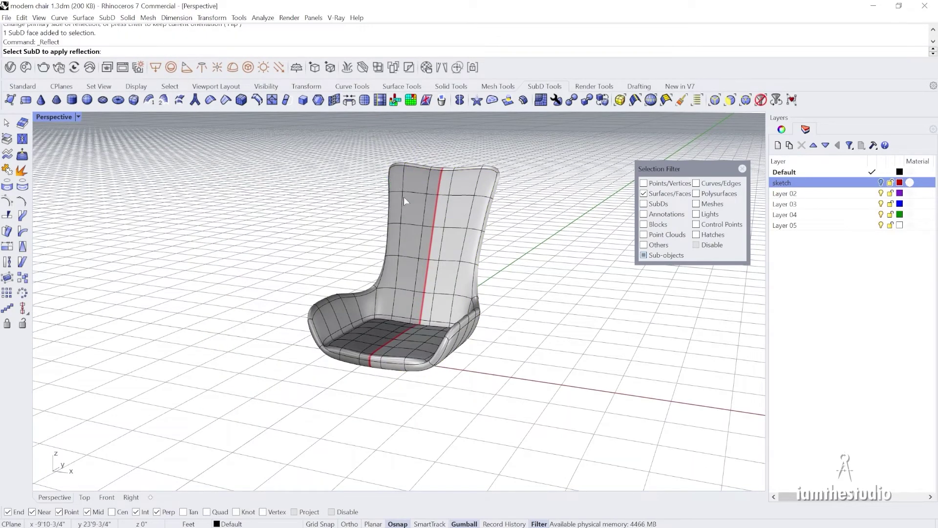
{"action": "left_click", "coordinate": [453, 245]}
{"action": "key", "text": "Return"}
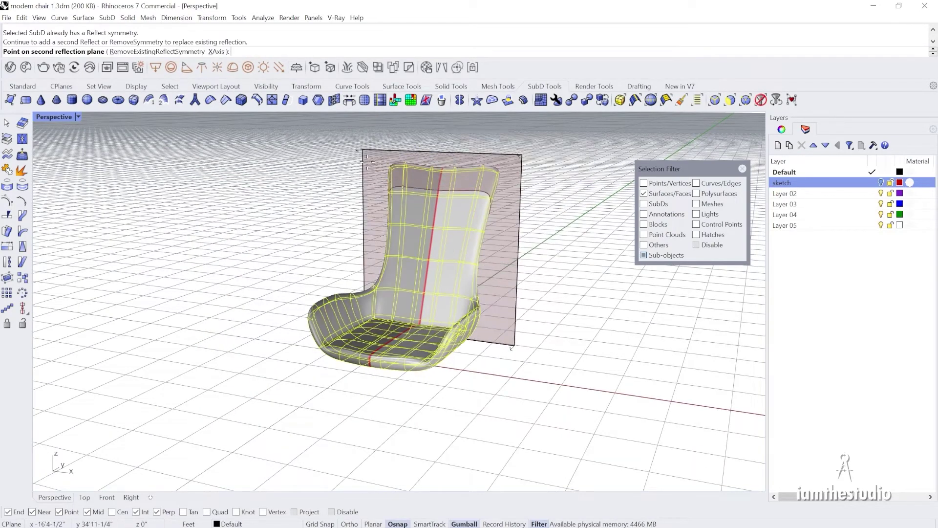
{"action": "left_click", "coordinate": [166, 53]}
{"action": "right_click_drag", "start_coordinate": [495, 351], "coordinate": [482, 338]}
{"action": "left_click", "coordinate": [422, 306]}
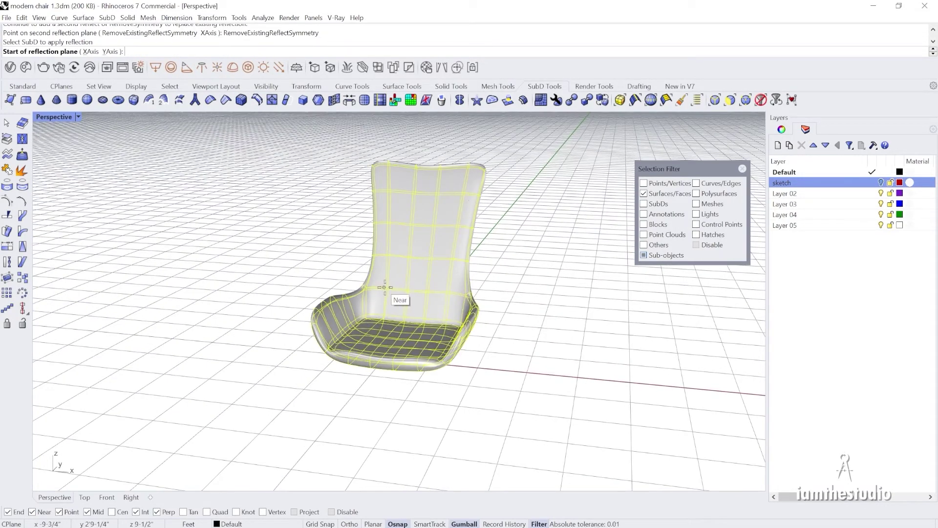
- Show the four-viewport layout and end the Reflect command without defining a new plane
{"action": "double_click", "coordinate": [51, 118]}
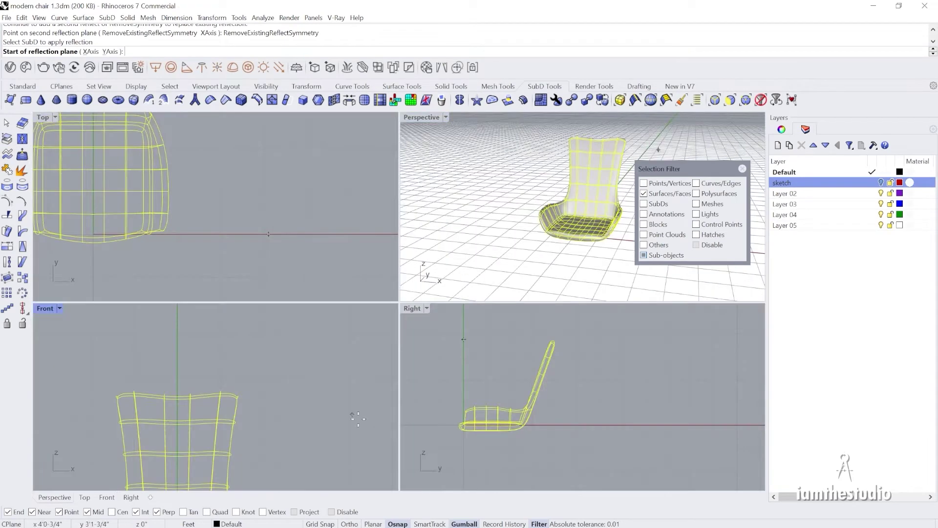
{"action": "right_click_drag", "start_coordinate": [584, 466], "coordinate": [604, 472]}
{"action": "scroll", "coordinate": [621, 408], "scroll_direction": "down", "scroll_amount": 2}
{"action": "type", "text": "m"}
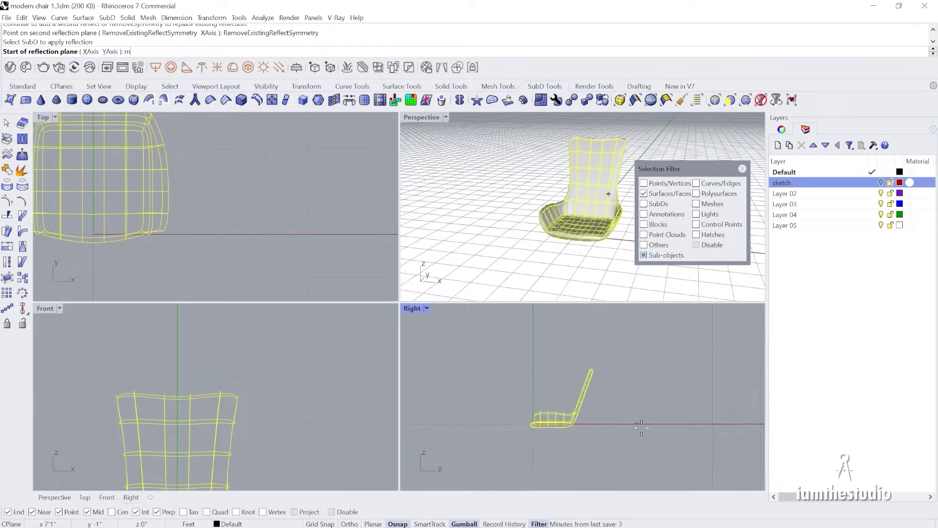
{"action": "left_click", "coordinate": [645, 432]}
{"action": "key", "text": "Escape"}
- Close the selection filter and move the whole chair SubD 18" straight up in the Right view
{"action": "type", "text": "m"}
{"action": "key", "text": "Return"}
{"action": "left_click", "coordinate": [570, 417]}
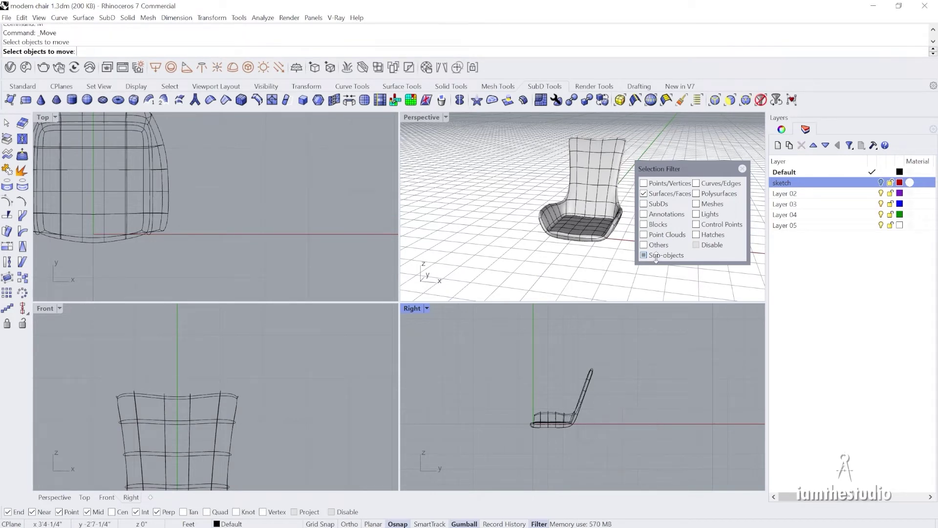
{"action": "left_click", "coordinate": [742, 168]}
{"action": "left_click", "coordinate": [567, 424]}
{"action": "key", "text": "Return"}
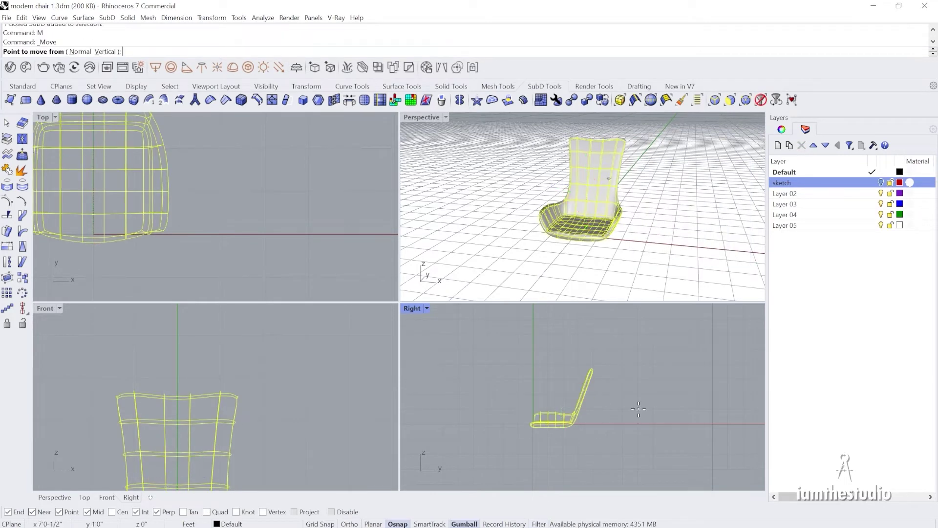
{"action": "left_click", "coordinate": [638, 409]}
{"action": "key", "text": "F8"}
{"action": "type", "text": "18"}
{"action": "key", "text": "Return"}
{"action": "type", "text": "18\""}
{"action": "key", "text": "Return"}
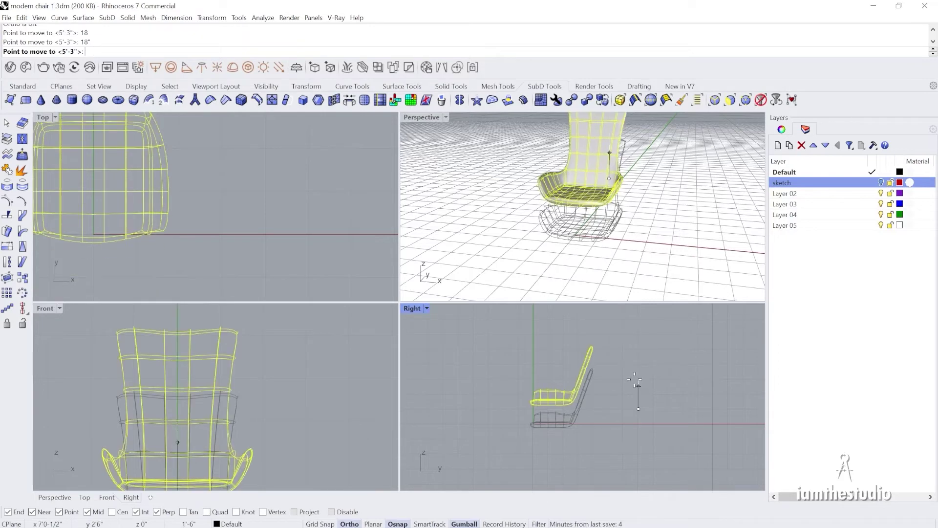
{"action": "left_click", "coordinate": [634, 380]}
{"action": "right_click_drag", "start_coordinate": [562, 239], "coordinate": [581, 239]}
{"action": "right_click_drag", "start_coordinate": [117, 180], "coordinate": [190, 197]}
{"action": "scroll", "coordinate": [190, 196], "scroll_direction": "down", "scroll_amount": 6}
{"action": "right_click_drag", "start_coordinate": [576, 241], "coordinate": [618, 259]}
{"action": "scroll", "coordinate": [618, 259], "scroll_direction": "down", "scroll_amount": 5}
{"action": "scroll", "coordinate": [608, 238], "scroll_direction": "up", "scroll_amount": 4}
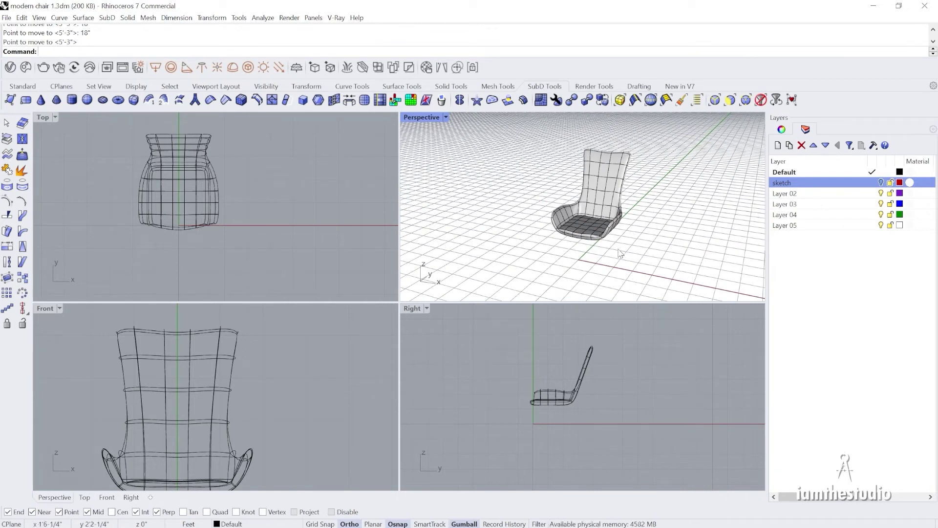
{"action": "left_click", "coordinate": [23, 86]}
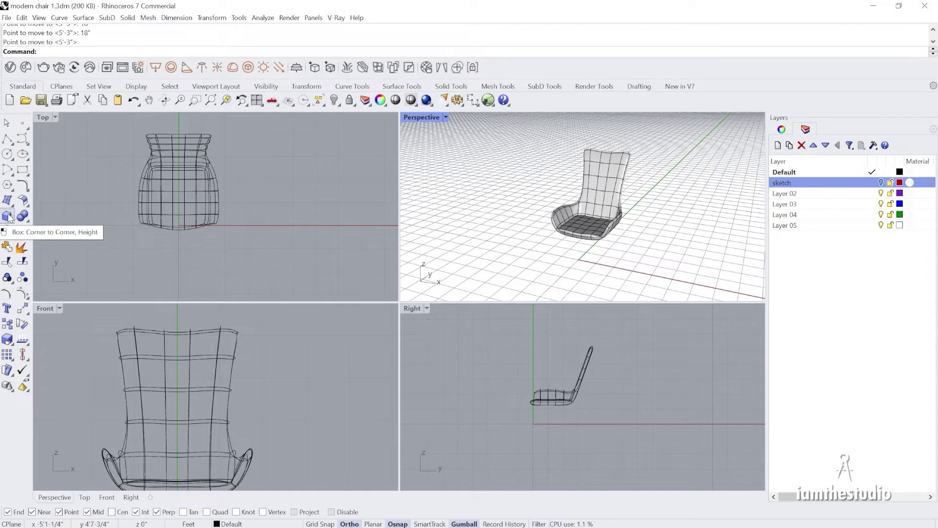
{"action": "left_click", "coordinate": [14, 221]}
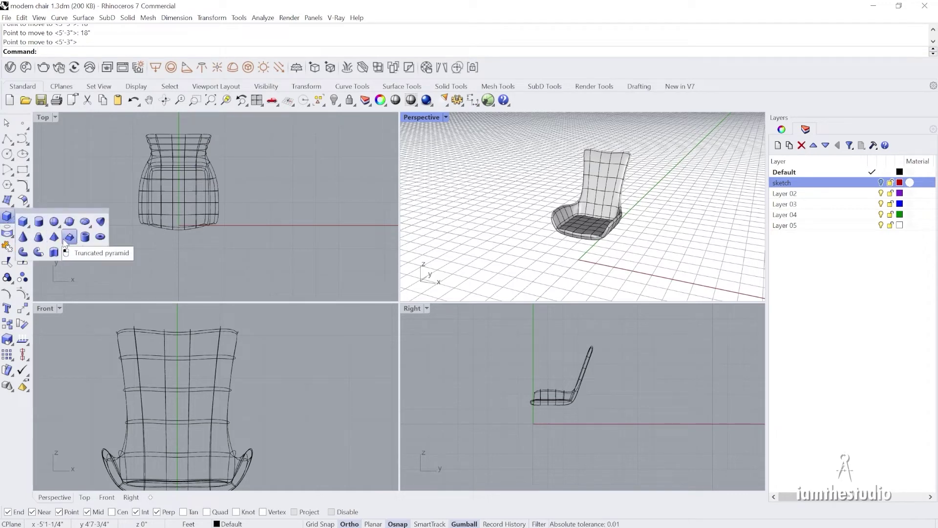
{"action": "left_click", "coordinate": [42, 239]}
{"action": "scroll", "coordinate": [208, 188], "scroll_direction": "up", "scroll_amount": 5}
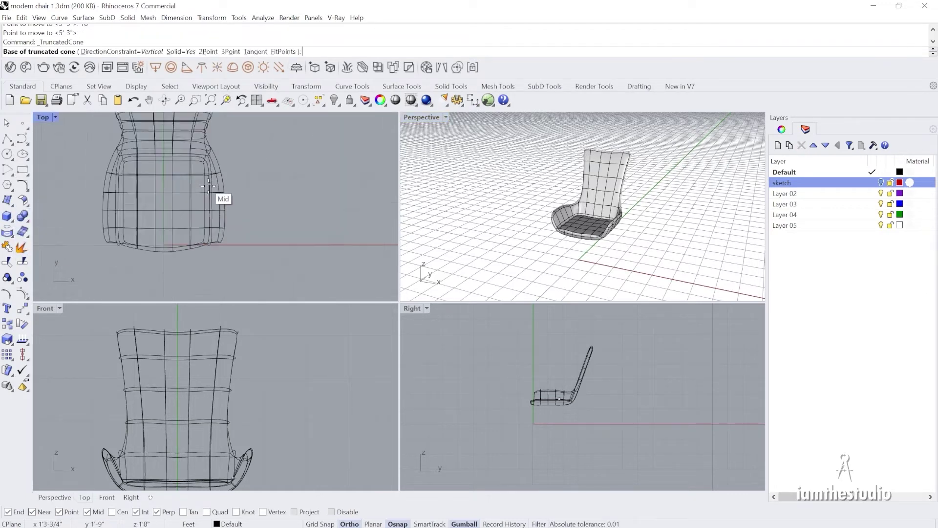
{"action": "left_click", "coordinate": [250, 170]}
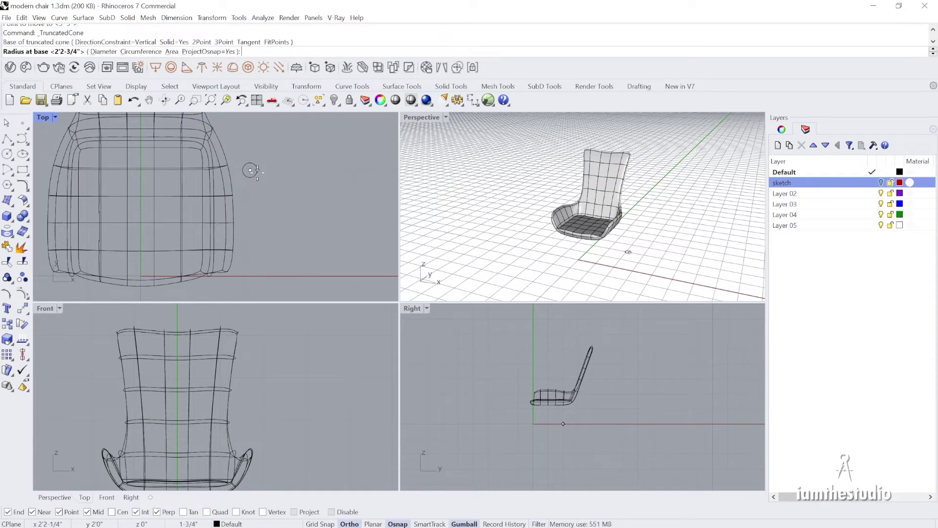
{"action": "type", "text": "1\""}
{"action": "key", "text": "Return"}
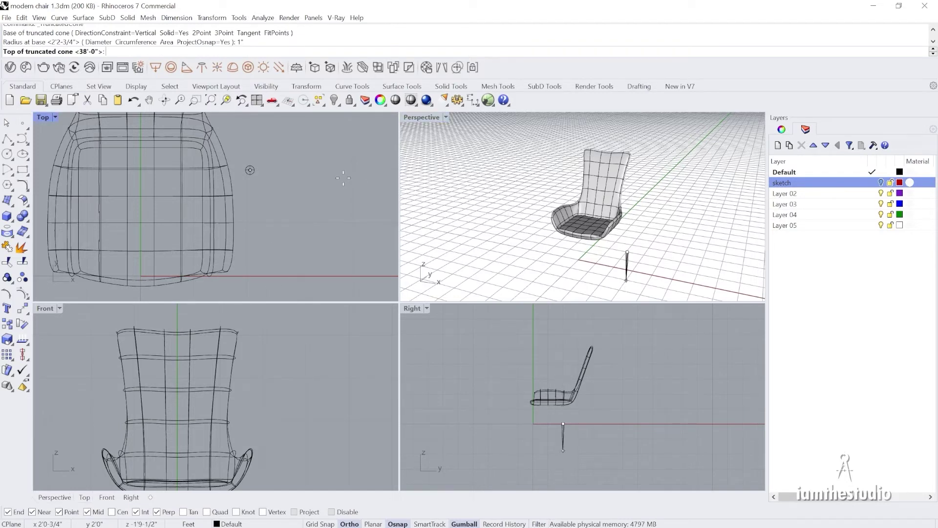
{"action": "key", "text": "Escape"}
- Create a solid truncated cone beside the seat with a 1.5" base radius, 18" height and .75" top radius
{"action": "right_click", "coordinate": [249, 178]}
{"action": "left_click", "coordinate": [251, 177]}
{"action": "type", "text": "1.5\""}
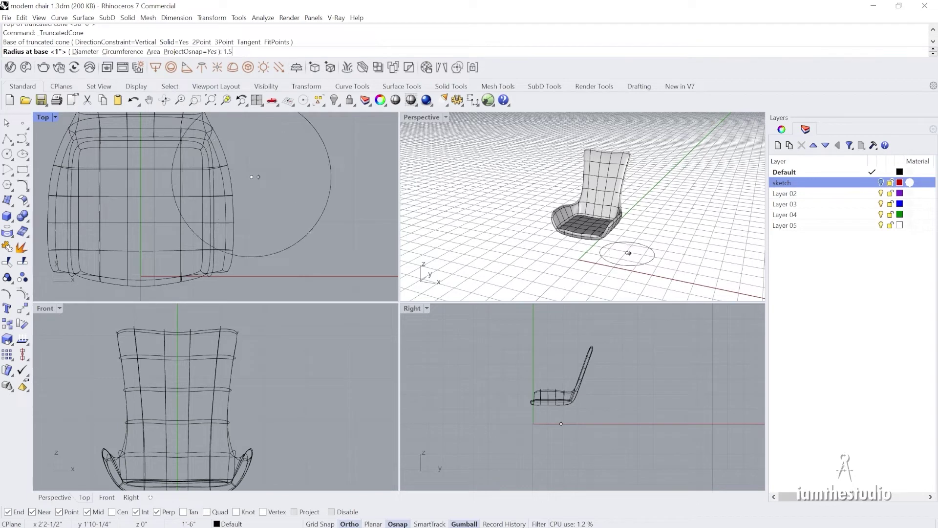
{"action": "key", "text": "Return"}
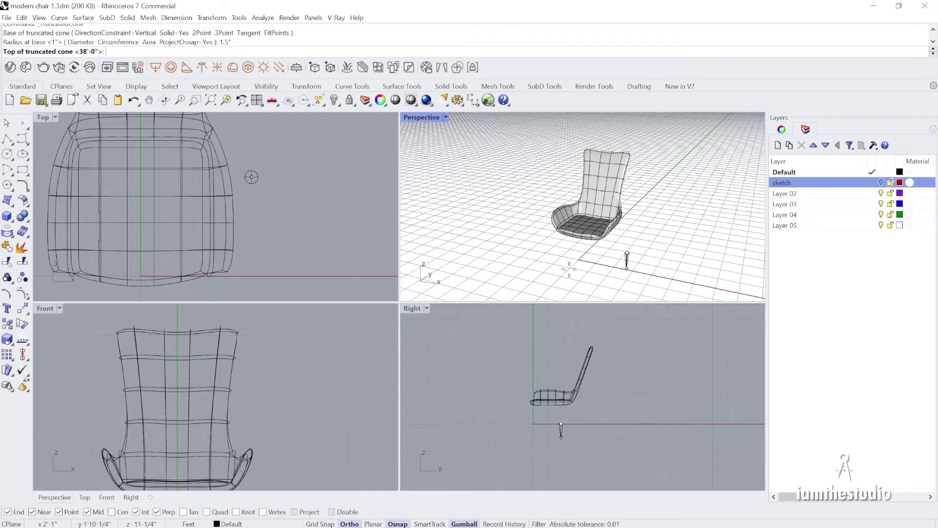
{"action": "scroll", "coordinate": [548, 428], "scroll_direction": "up", "scroll_amount": 3}
{"action": "scroll", "coordinate": [593, 438], "scroll_direction": "down", "scroll_amount": 2}
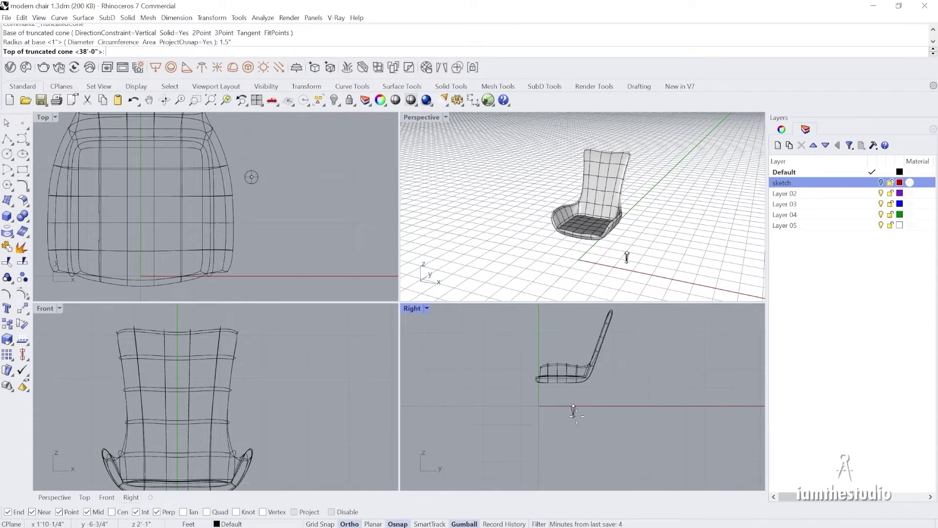
{"action": "type", "text": "18\""}
{"action": "key", "text": "Return"}
{"action": "scroll", "coordinate": [579, 435], "scroll_direction": "up", "scroll_amount": 2}
{"action": "scroll", "coordinate": [579, 434], "scroll_direction": "up", "scroll_amount": 2}
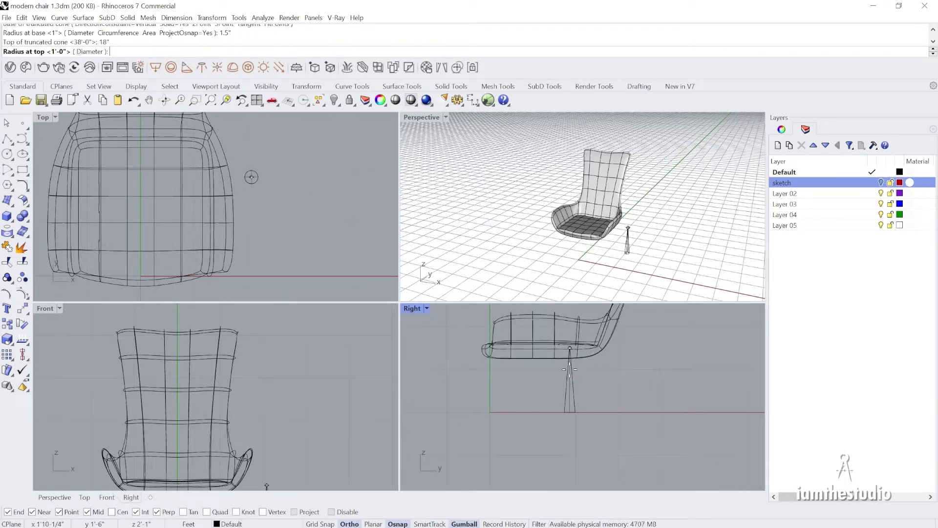
{"action": "scroll", "coordinate": [570, 371], "scroll_direction": "up", "scroll_amount": 1}
{"action": "scroll", "coordinate": [576, 362], "scroll_direction": "up", "scroll_amount": 2}
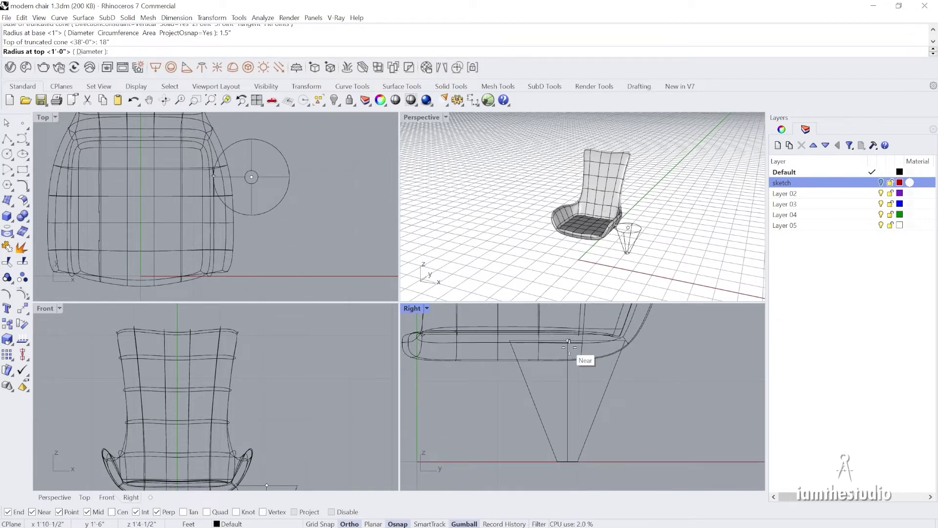
{"action": "type", "text": ".75"}
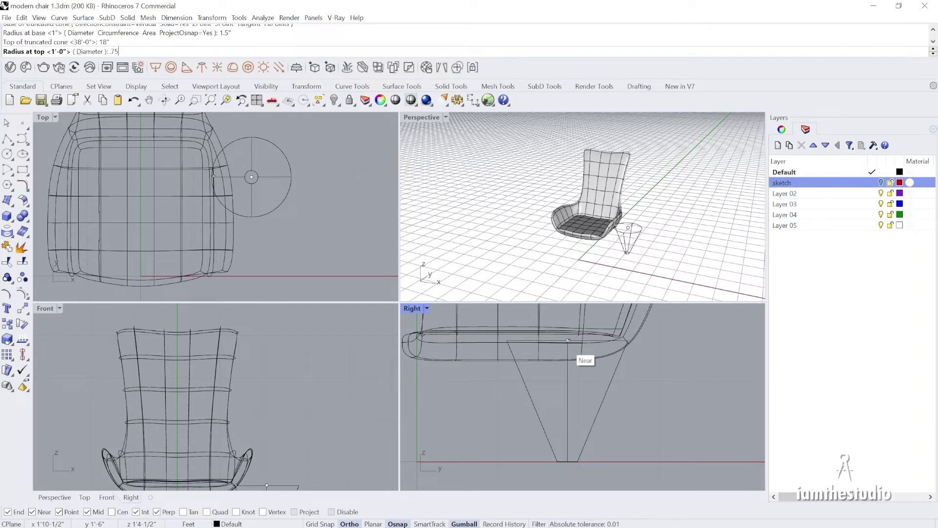
{"action": "key", "text": "Return"}
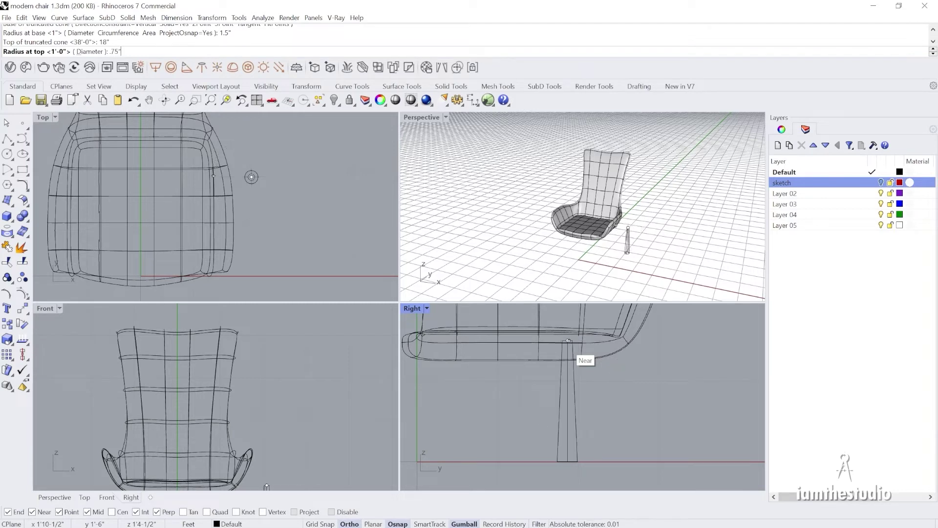
- Rotate the cone leg in the Right view so its wide end faces up and the leg leans
{"action": "left_click", "coordinate": [569, 347]}
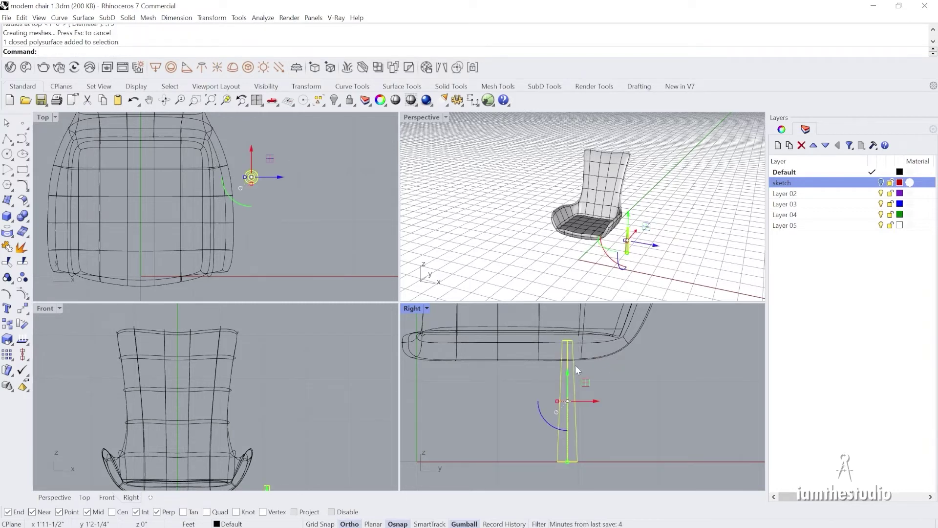
{"action": "key", "text": "Return"}
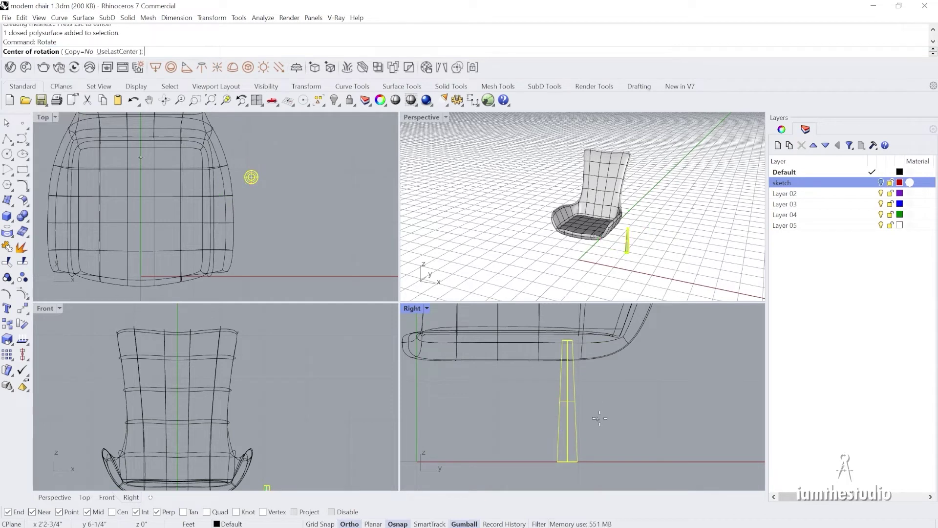
{"action": "key", "text": "Escape"}
{"action": "left_click_drag", "start_coordinate": [547, 426], "coordinate": [591, 353]}
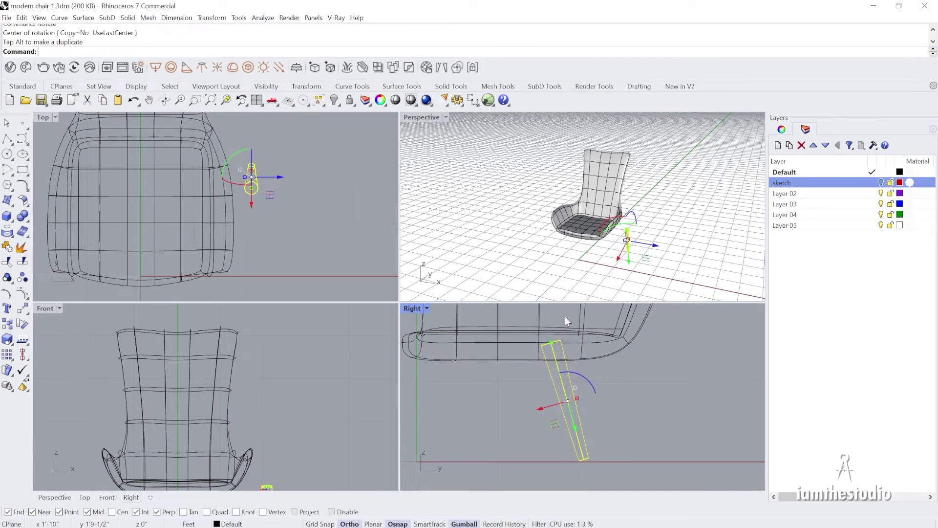
- Tilt the leg slightly in the Front view so its foot splays outward from the chair
{"action": "scroll", "coordinate": [251, 380], "scroll_direction": "down", "scroll_amount": 7}
{"action": "scroll", "coordinate": [262, 467], "scroll_direction": "up", "scroll_amount": 7}
{"action": "mouse_move", "coordinate": [250, 392]}
{"action": "left_mouse_down"}
{"action": "mouse_move", "coordinate": [232, 415]}
{"action": "mouse_move", "coordinate": [239, 392]}
{"action": "left_mouse_up"}
{"action": "key", "text": "F8"}
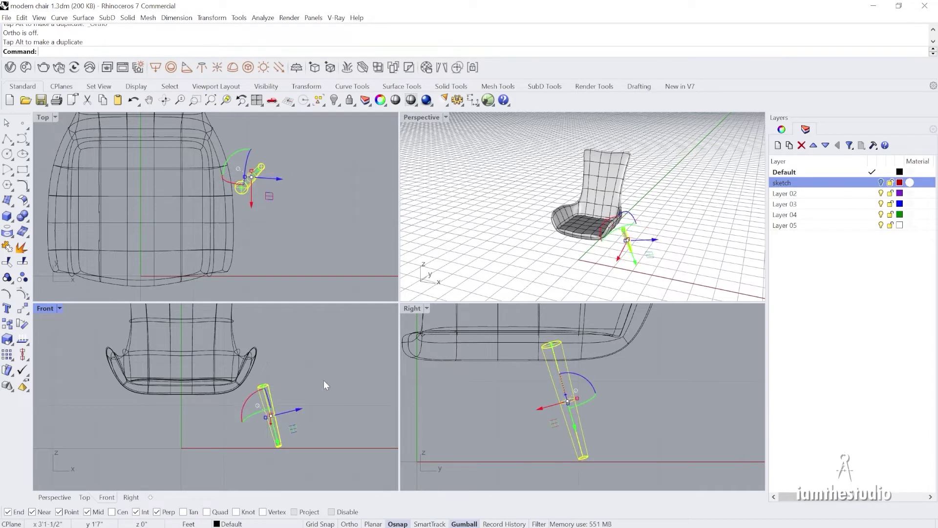
- Move the leg horizontally in the Front view so its top sits under the side of the seat
{"action": "type", "text": "m"}
{"action": "key", "text": "Return"}
{"action": "left_click", "coordinate": [350, 405]}
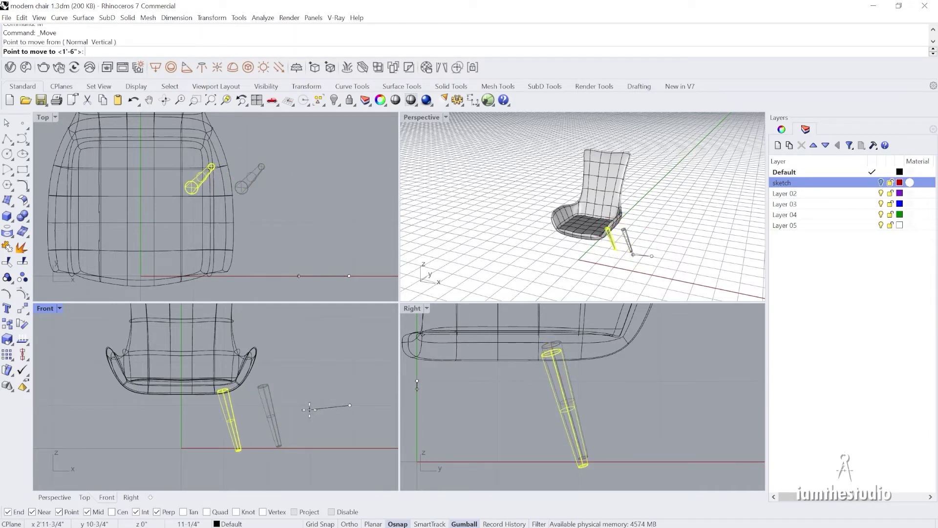
{"action": "key", "text": "F8"}
{"action": "left_click", "coordinate": [308, 407]}
- Stretch the leg vertically in the Front view so its foot extends below the ground line
{"action": "left_click", "coordinate": [232, 415]}
{"action": "right_click_drag", "start_coordinate": [235, 428], "coordinate": [254, 399]}
{"action": "scroll", "coordinate": [254, 400], "scroll_direction": "up", "scroll_amount": 4}
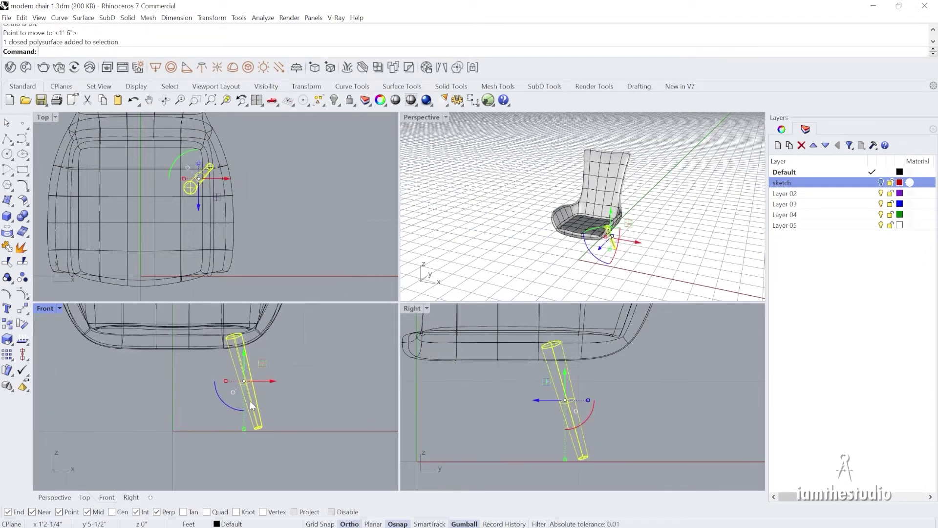
{"action": "left_click_drag", "start_coordinate": [245, 430], "coordinate": [244, 439]}
{"action": "left_click", "coordinate": [236, 412]}
{"action": "scroll", "coordinate": [236, 409], "scroll_direction": "down", "scroll_amount": 4}
{"action": "type", "text": "l"}
{"action": "key", "text": "Return"}
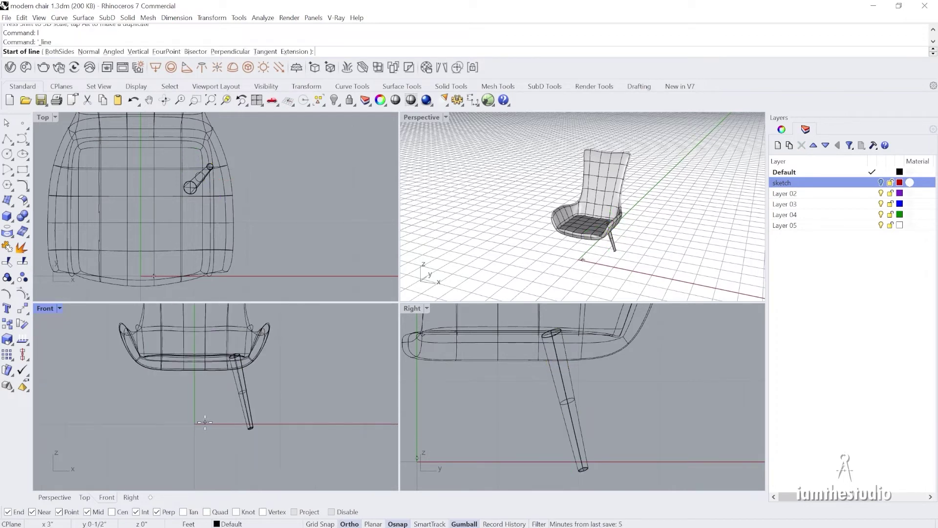
{"action": "left_click", "coordinate": [191, 421]}
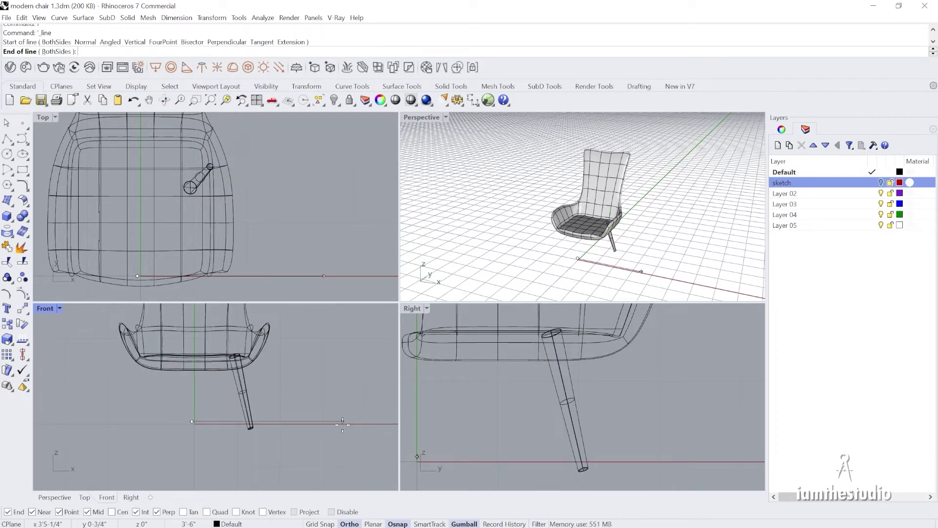
{"action": "key", "text": "Escape"}
- Draw a 4' ground line from the origin along the X axis in the Front view, using grid snap
{"action": "type", "text": "l"}
{"action": "key", "text": "Return"}
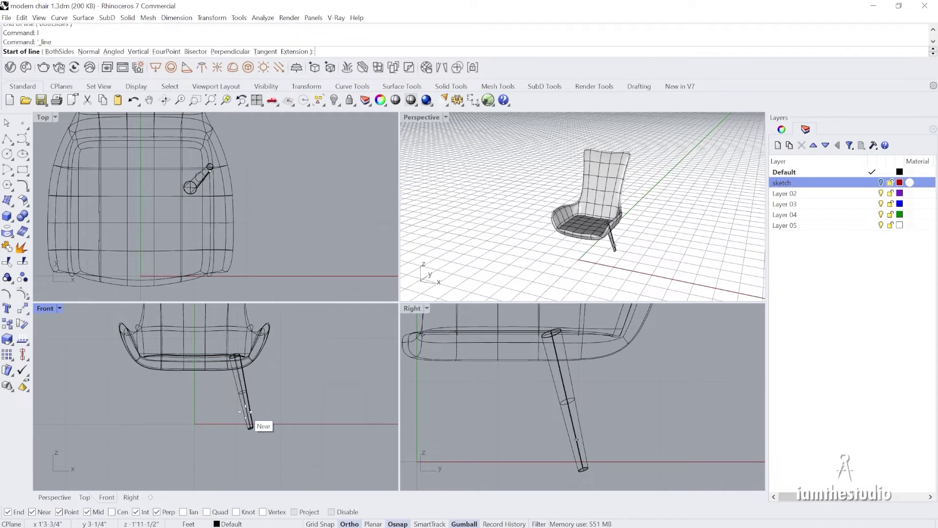
{"action": "key", "text": "F8"}
{"action": "key", "text": "F9"}
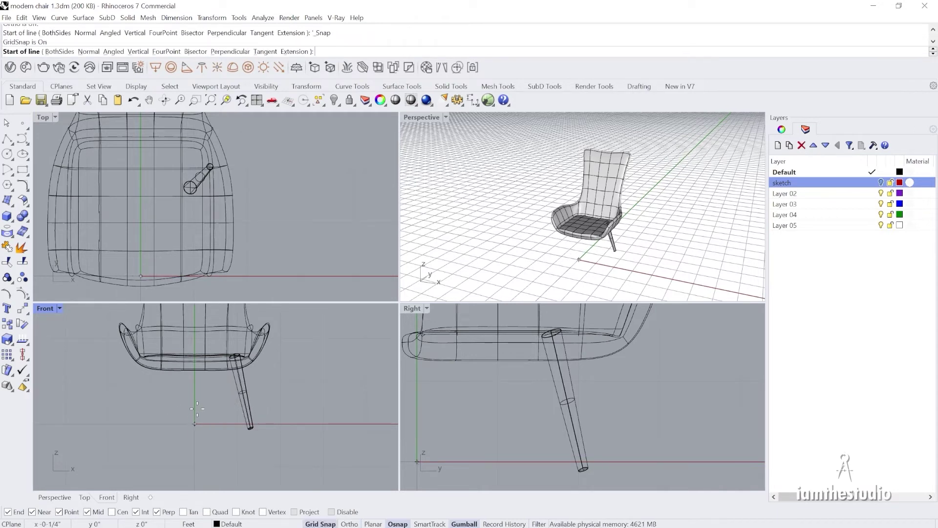
{"action": "left_click", "coordinate": [193, 425]}
{"action": "left_click", "coordinate": [367, 418]}
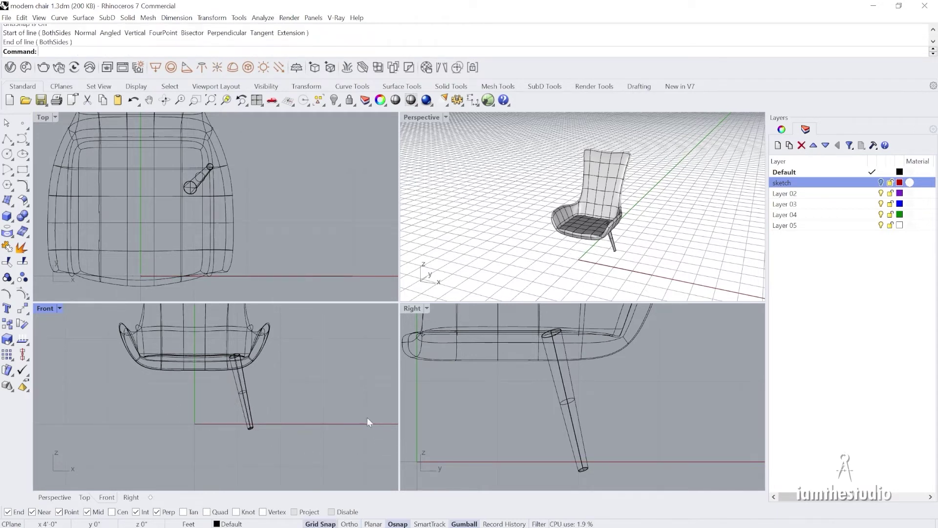
{"action": "left_click", "coordinate": [299, 424]}
{"action": "key", "text": "Escape"}
- Trim off the part of the leg below the ground line and delete the line
{"action": "scroll", "coordinate": [255, 430], "scroll_direction": "up", "scroll_amount": 2}
{"action": "type", "text": "trim"}
{"action": "key", "text": "Return"}
{"action": "left_click", "coordinate": [278, 422]}
{"action": "key", "text": "Return"}
{"action": "left_click", "coordinate": [248, 426]}
{"action": "key", "text": "Return"}
{"action": "left_click", "coordinate": [285, 422]}
{"action": "key", "text": "Delete"}
- Cap the open foot of the trimmed leg to close it
{"action": "right_click_drag", "start_coordinate": [703, 248], "coordinate": [628, 240]}
{"action": "scroll", "coordinate": [627, 240], "scroll_direction": "up", "scroll_amount": 3}
{"action": "left_click", "coordinate": [602, 259]}
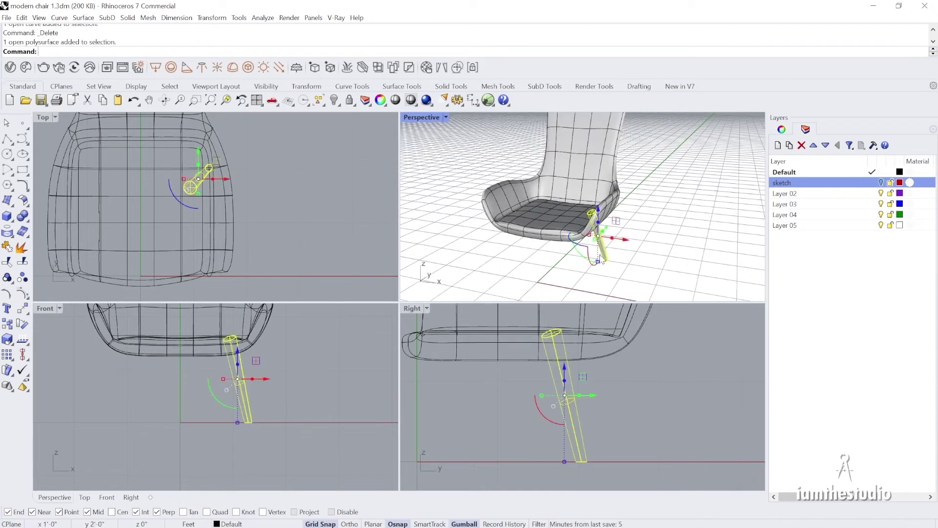
{"action": "key", "text": "Return"}
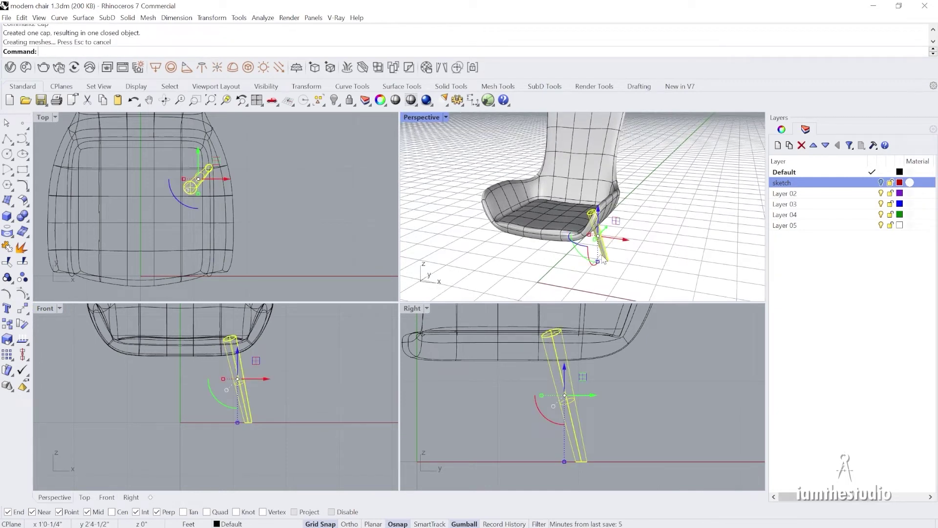
- Mirror a copy of the leg across the chair's vertical centreline in the Top view
{"action": "scroll", "coordinate": [181, 217], "scroll_direction": "down", "scroll_amount": 5}
{"action": "type", "text": "Mirror"}
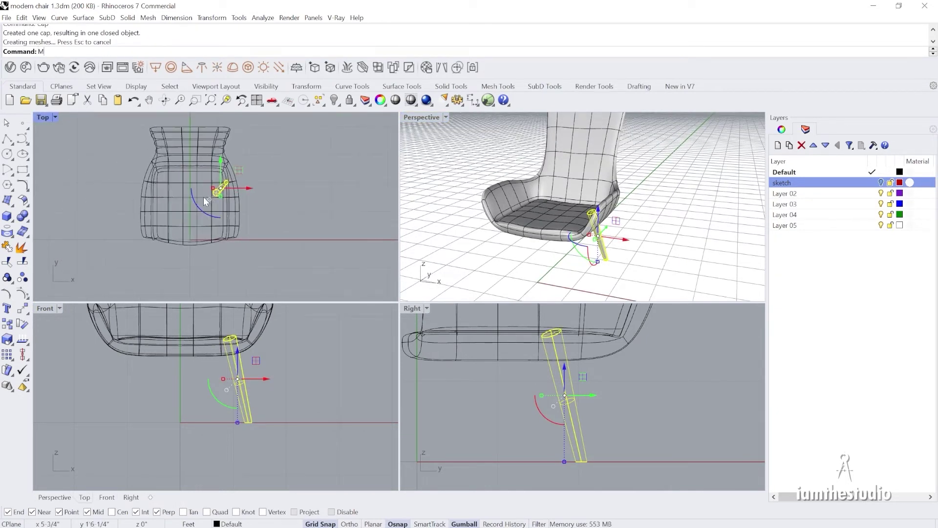
{"action": "key", "text": "Return"}
{"action": "left_click", "coordinate": [190, 199]}
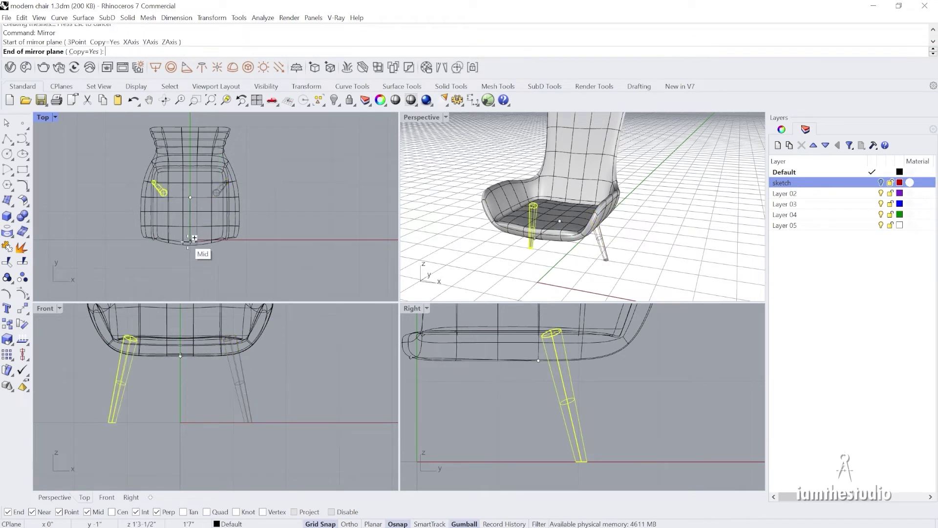
{"action": "left_click", "coordinate": [191, 263]}
{"action": "key", "text": "Escape"}
{"action": "scroll", "coordinate": [162, 190], "scroll_direction": "up", "scroll_amount": 2}
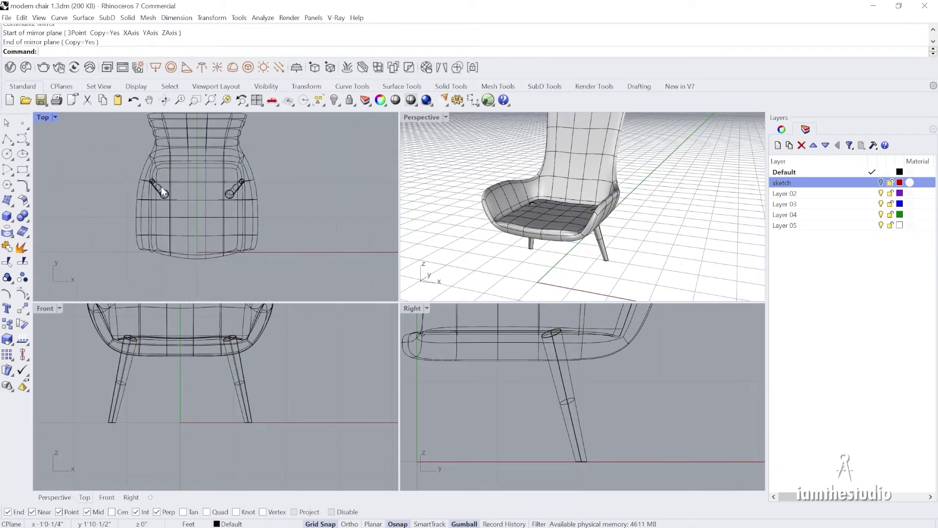
- Mirror copies of both rear legs to the front of the seat across a horizontal plane in the Top view
{"action": "left_click", "coordinate": [160, 186]}
{"action": "left_click", "coordinate": [232, 195], "text": "shift"}
{"action": "type", "text": "Mirror"}
{"action": "key", "text": "Return"}
{"action": "left_click", "coordinate": [214, 213]}
{"action": "left_click", "coordinate": [287, 219]}
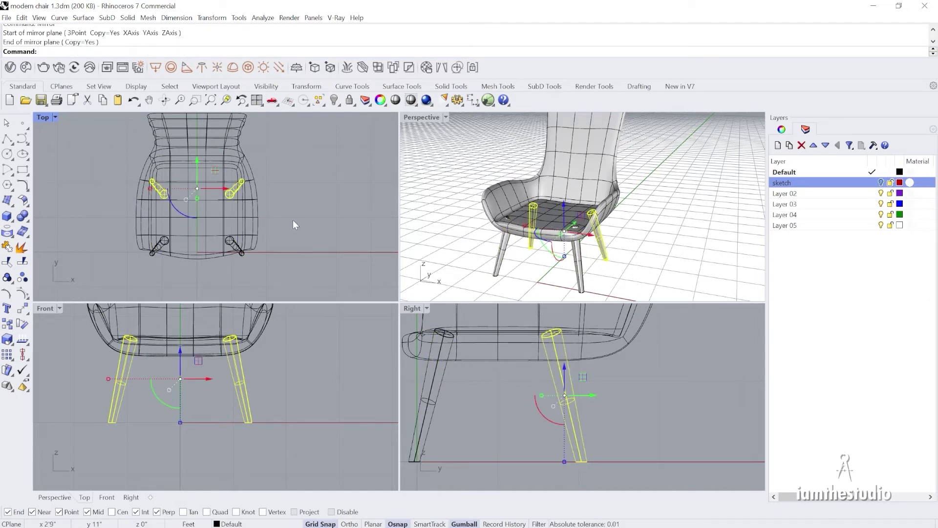
{"action": "left_click", "coordinate": [333, 204]}
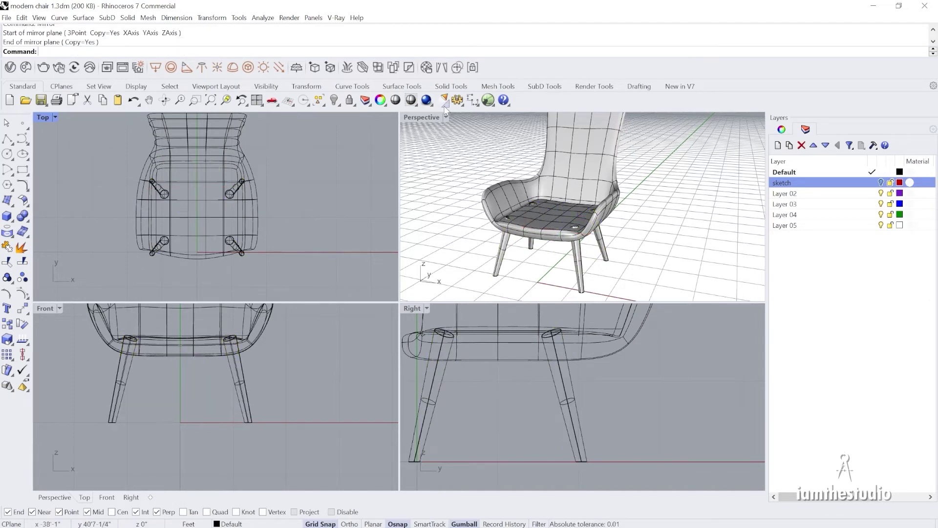
- Examine in the Perspective view how the tops of the legs meet the underside of the seat
{"action": "double_click", "coordinate": [423, 118]}
{"action": "scroll", "coordinate": [440, 312], "scroll_direction": "down", "scroll_amount": 6}
{"action": "right_click_drag", "start_coordinate": [440, 313], "coordinate": [411, 331]}
{"action": "left_click", "coordinate": [411, 331]}
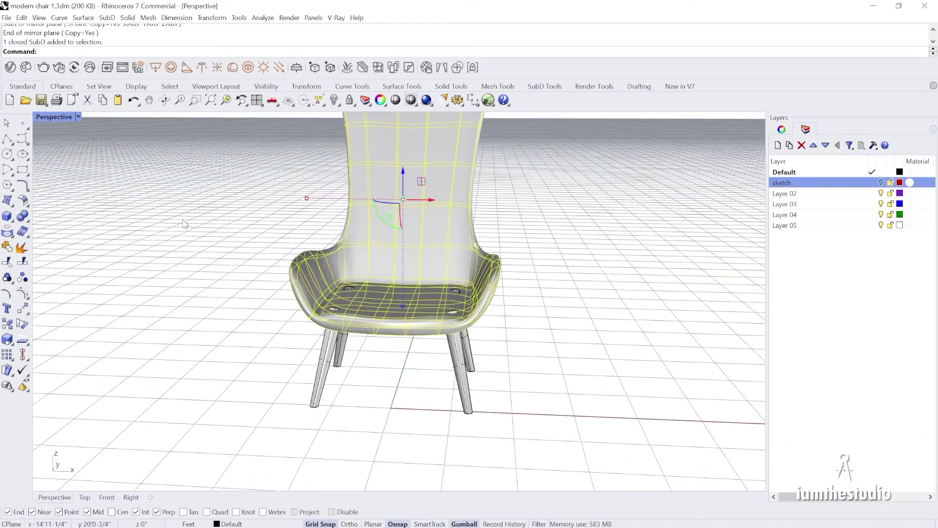
{"action": "right_click_drag", "start_coordinate": [183, 224], "coordinate": [184, 205]}
{"action": "left_click", "coordinate": [332, 330]}
{"action": "left_click_drag", "start_coordinate": [352, 323], "coordinate": [354, 327], "text": "shift"}
{"action": "scroll", "coordinate": [399, 357], "scroll_direction": "up", "scroll_amount": 2}
{"action": "key", "text": "ctrl+z"}
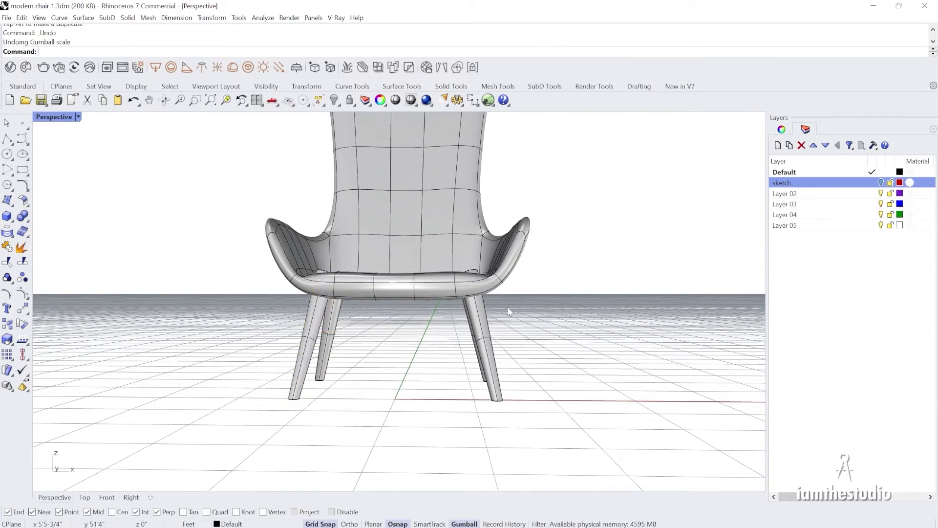
{"action": "left_click", "coordinate": [473, 295]}
{"action": "double_click", "coordinate": [54, 120]}
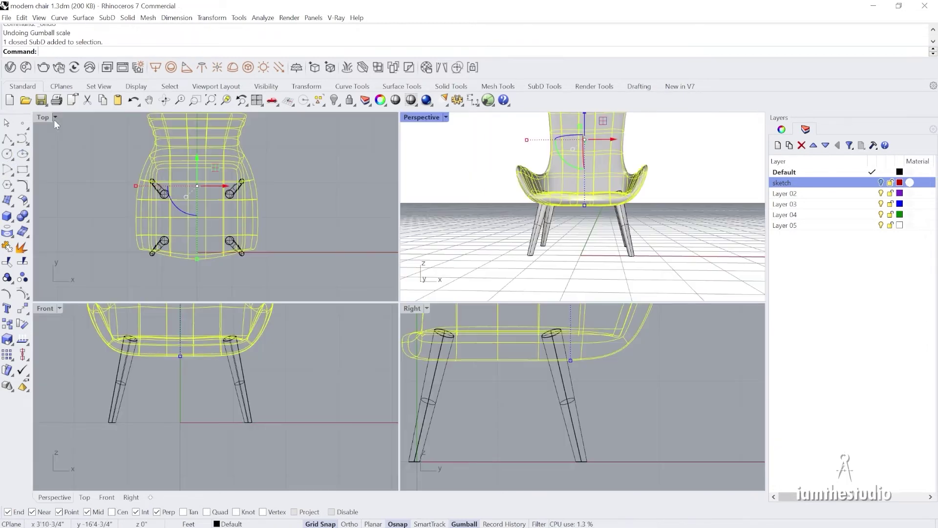
- Draw an 18" vertical reference line beside the chair in the Front view to check the seat height, and delete it
{"action": "right_click_drag", "start_coordinate": [161, 353], "coordinate": [208, 377]}
{"action": "scroll", "coordinate": [321, 424], "scroll_direction": "up", "scroll_amount": 2}
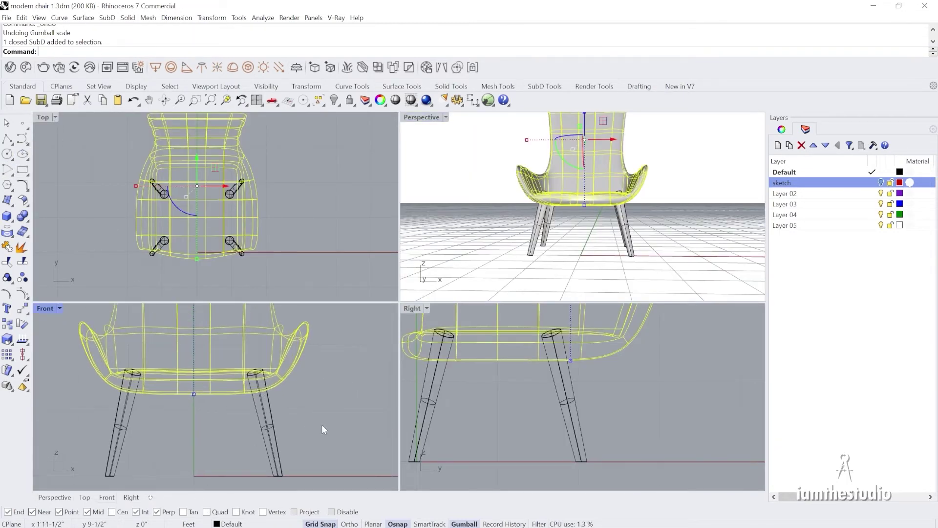
{"action": "left_click", "coordinate": [315, 379]}
{"action": "right_click_drag", "start_coordinate": [313, 380], "coordinate": [270, 362]}
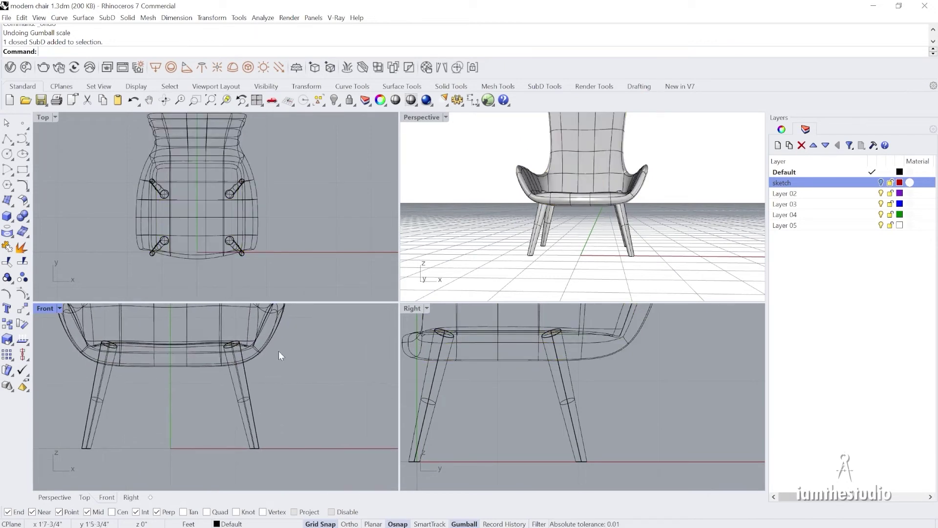
{"action": "type", "text": "l"}
{"action": "key", "text": "Return"}
{"action": "left_click", "coordinate": [326, 452]}
{"action": "type", "text": "18\""}
{"action": "key", "text": "Return"}
{"action": "left_click", "coordinate": [288, 352]}
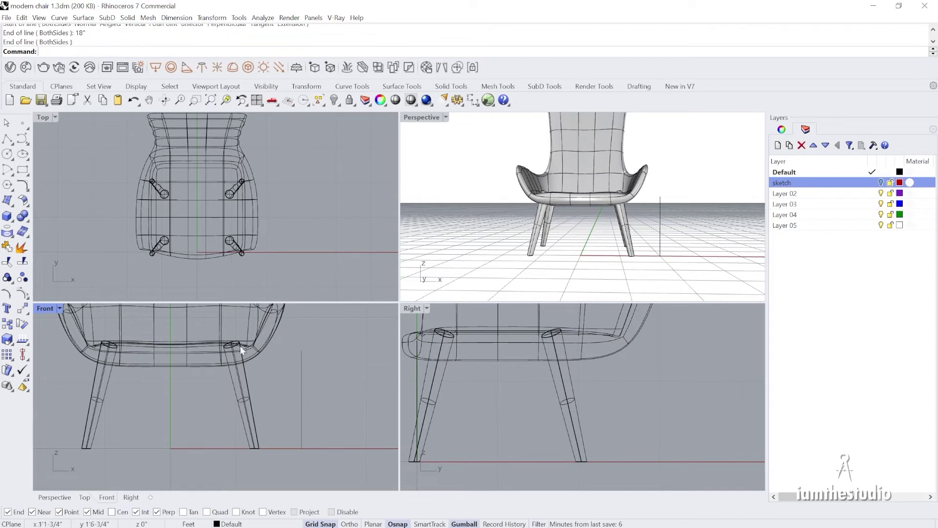
{"action": "left_click", "coordinate": [302, 386]}
{"action": "key", "text": "Delete"}
{"action": "scroll", "coordinate": [284, 397], "scroll_direction": "down", "scroll_amount": 2}
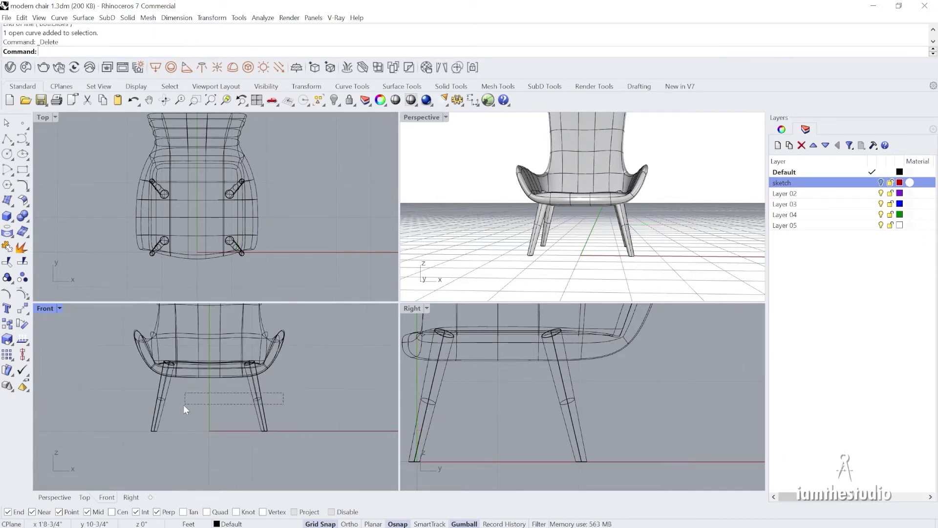
{"action": "left_click_drag", "start_coordinate": [191, 403], "coordinate": [165, 404]}
{"action": "scroll", "coordinate": [182, 399], "scroll_direction": "up", "scroll_amount": 2}
{"action": "scroll", "coordinate": [214, 399], "scroll_direction": "up", "scroll_amount": 1}
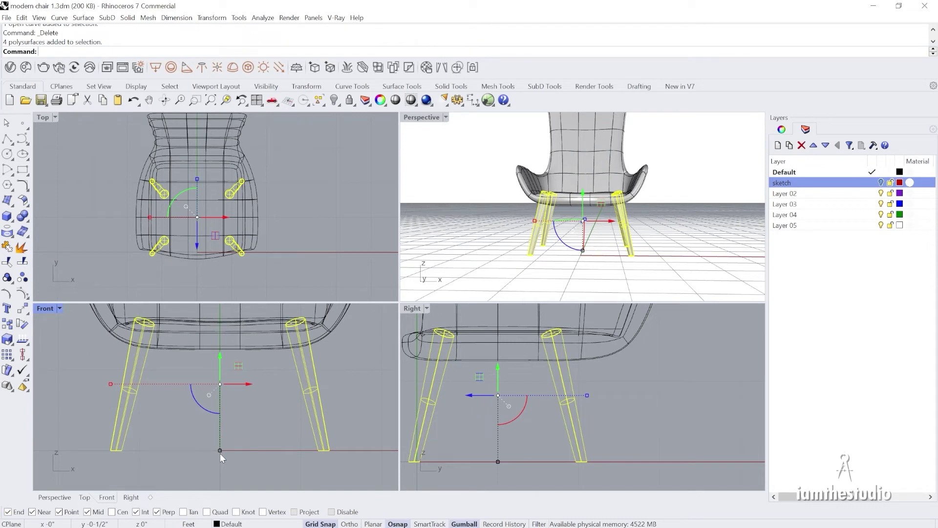
{"action": "scroll", "coordinate": [220, 453], "scroll_direction": "down", "scroll_amount": 2}
{"action": "key", "text": "Escape"}
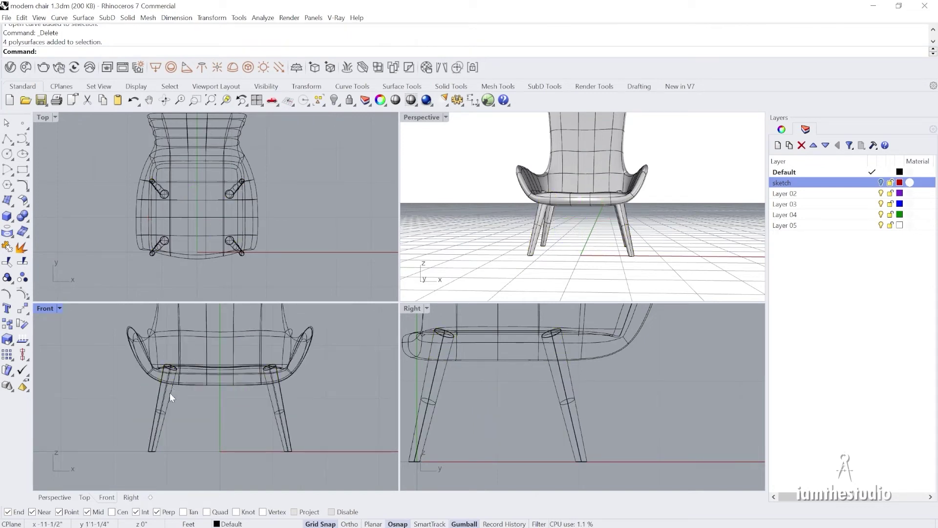
- Hide the seat so that only the four legs remain in the scene
{"action": "left_click", "coordinate": [210, 361]}
{"action": "type", "text": "hide"}
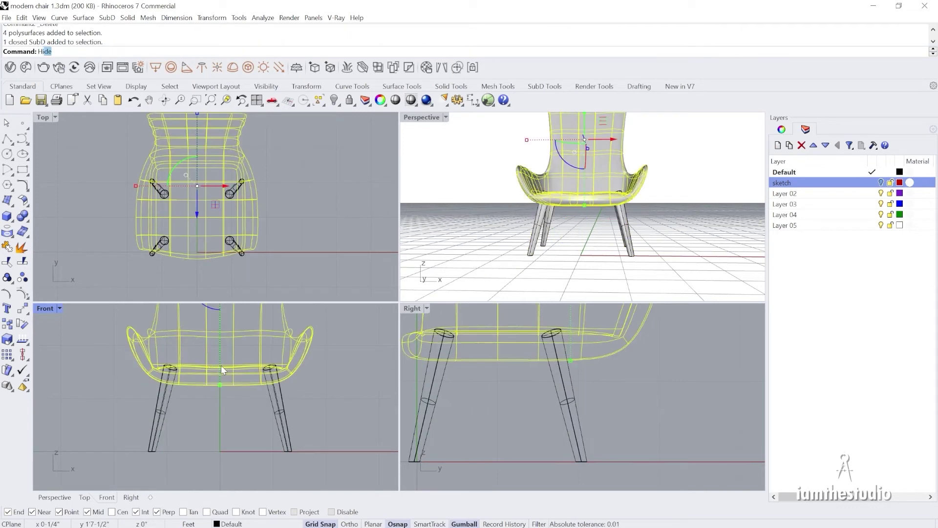
{"action": "key", "text": "Return"}
{"action": "left_click_drag", "start_coordinate": [145, 331], "coordinate": [324, 380], "text": "ctrl+shift"}
{"action": "scroll", "coordinate": [248, 374], "scroll_direction": "up", "scroll_amount": 1}
{"action": "key", "text": "Escape"}
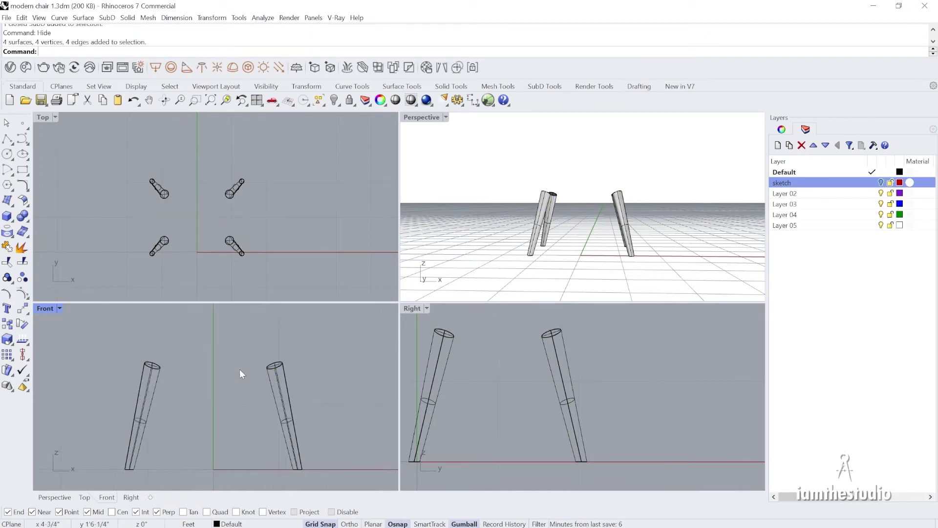
- Draw an 18" vertical line up from the origin, midway between the legs in the Front view
{"action": "scroll", "coordinate": [237, 369], "scroll_direction": "down", "scroll_amount": 1}
{"action": "type", "text": "l"}
{"action": "key", "text": "Return"}
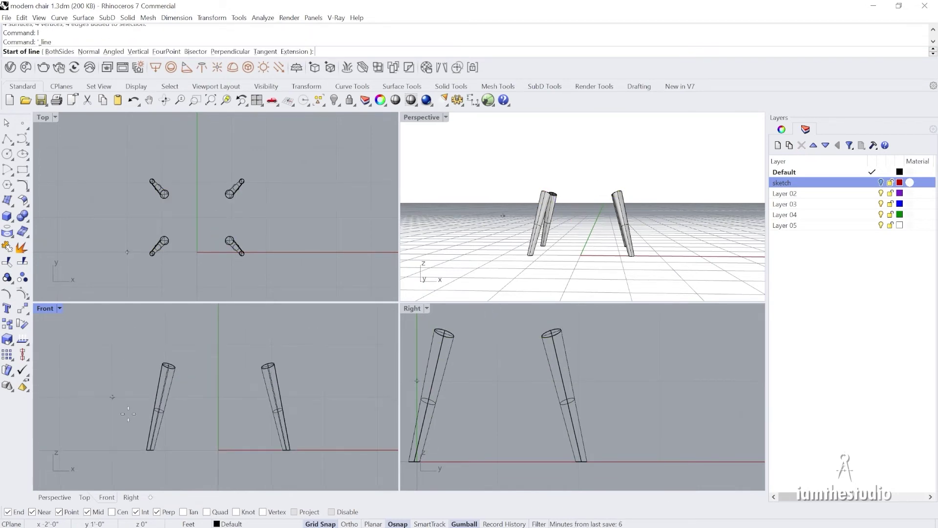
{"action": "left_click", "coordinate": [219, 449]}
{"action": "type", "text": "18\""}
{"action": "key", "text": "Return"}
{"action": "left_click", "coordinate": [227, 380]}
- Draw a horizontal line about 2' long from the vertical line's upper end across the left legs, with Ortho on
{"action": "type", "text": "l"}
{"action": "key", "text": "Return"}
{"action": "left_click", "coordinate": [220, 370]}
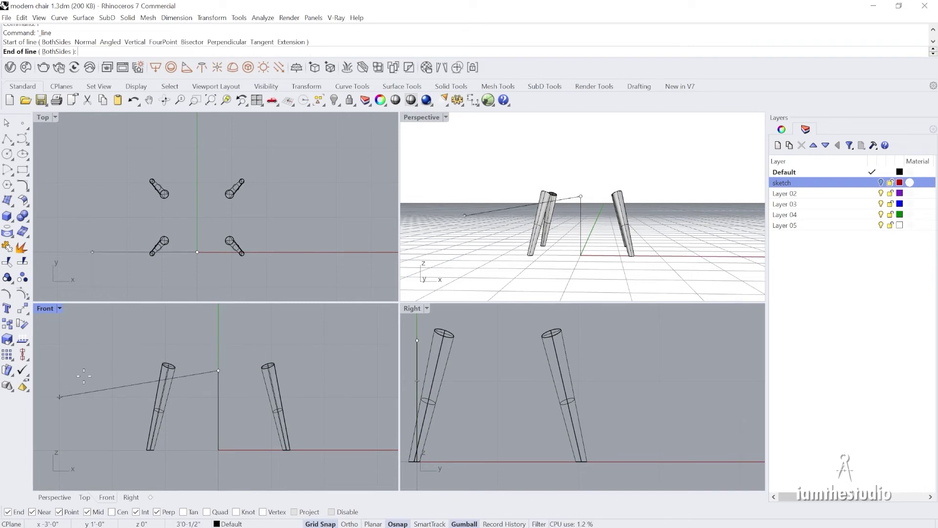
{"action": "key", "text": "F8"}
{"action": "left_click", "coordinate": [112, 372]}
- Scale the horizontal line by a factor of 2 from its left end so it spans all four legs
{"action": "left_click", "coordinate": [132, 370]}
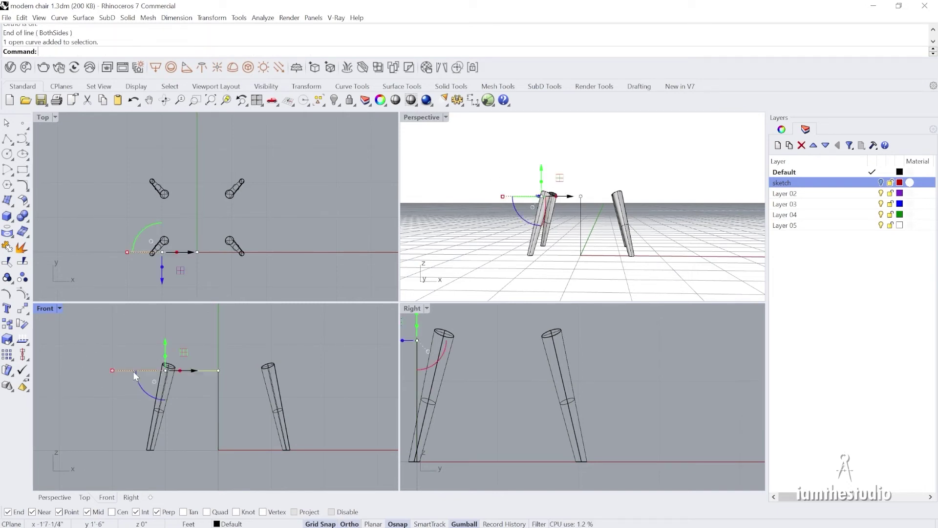
{"action": "type", "text": "scale"}
{"action": "key", "text": "Return"}
{"action": "left_click", "coordinate": [113, 370]}
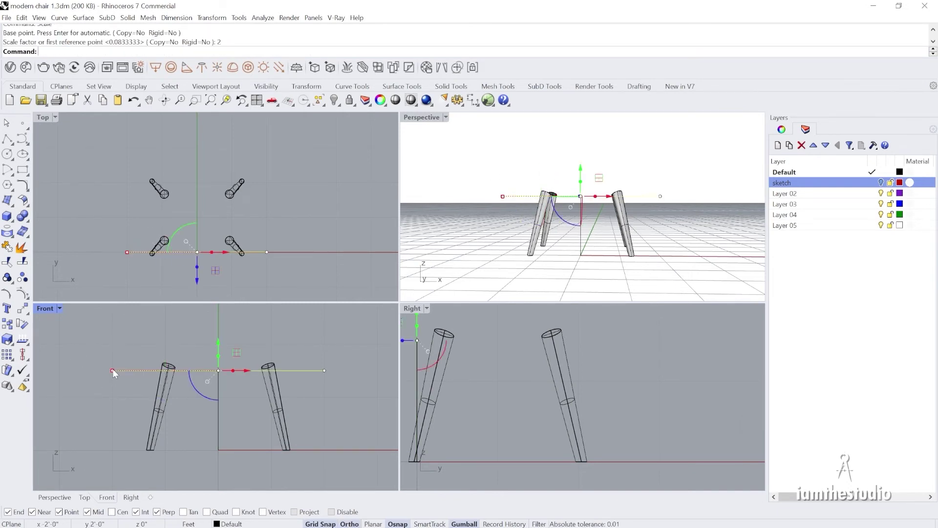
{"action": "type", "text": "2"}
{"action": "key", "text": "Return"}
- Move the horizontal cutting line 1" straight down in the Front view
{"action": "type", "text": "m"}
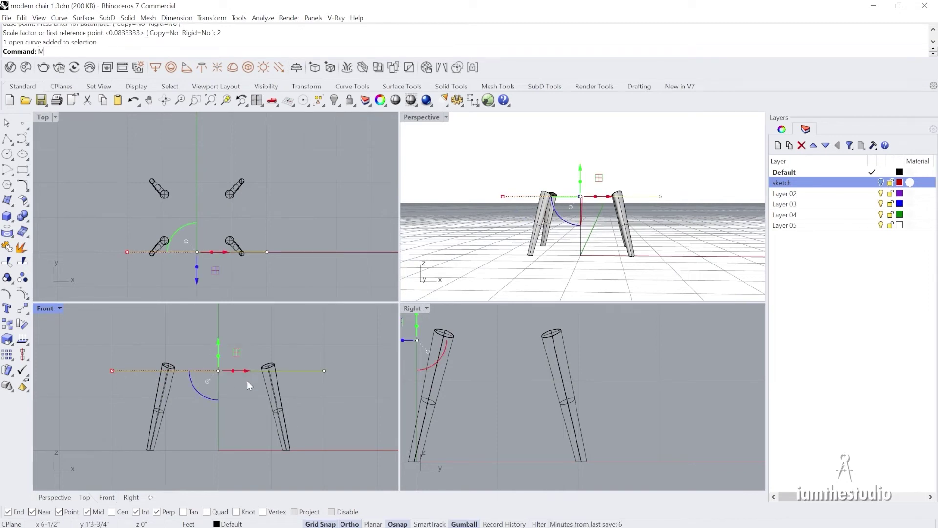
{"action": "key", "text": "Return"}
{"action": "left_click", "coordinate": [250, 397]}
{"action": "key", "text": "Return"}
{"action": "left_click", "coordinate": [246, 412]}
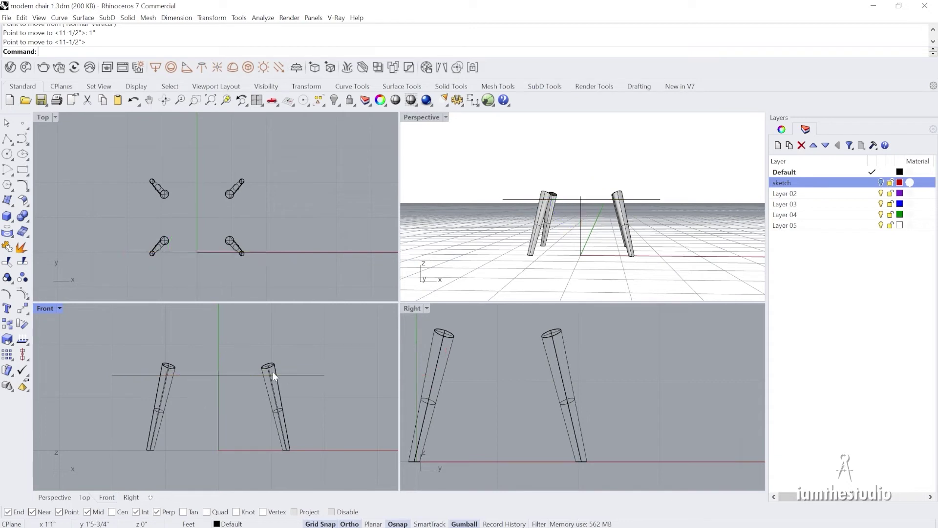
- Trim the four leg tops above the horizontal line and delete the line
{"action": "type", "text": "tr"}
{"action": "key", "text": "Return"}
{"action": "left_click", "coordinate": [237, 375]}
{"action": "key", "text": "Return"}
{"action": "left_click_drag", "start_coordinate": [309, 351], "coordinate": [125, 365]}
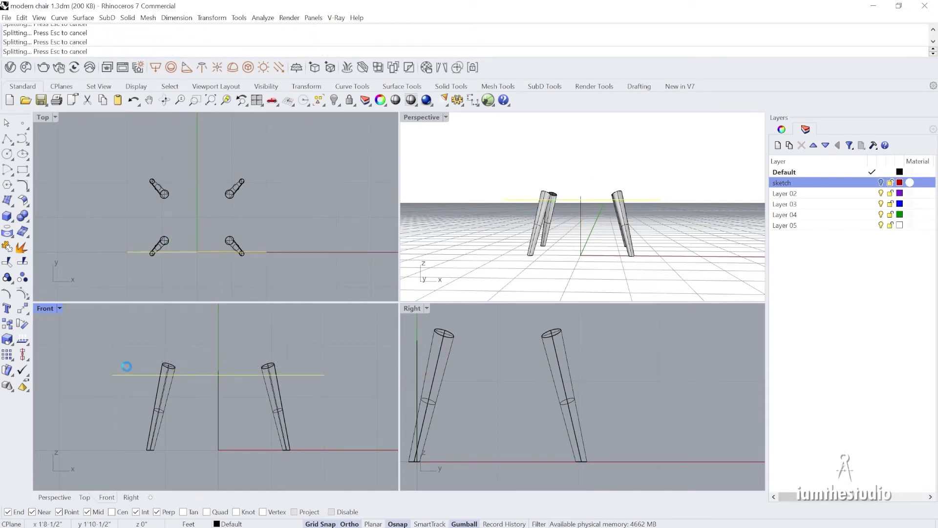
{"action": "key", "text": "Return"}
{"action": "left_click", "coordinate": [299, 375]}
{"action": "key", "text": "Delete"}
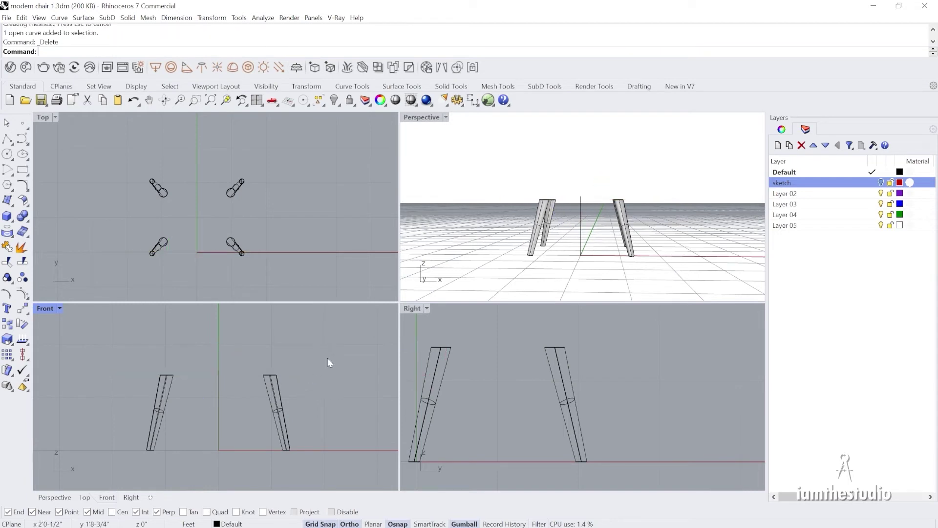
- Cap the open tops of the four trimmed legs and show the hidden seat again
{"action": "left_click_drag", "start_coordinate": [327, 358], "coordinate": [104, 391]}
{"action": "key", "text": "Return"}
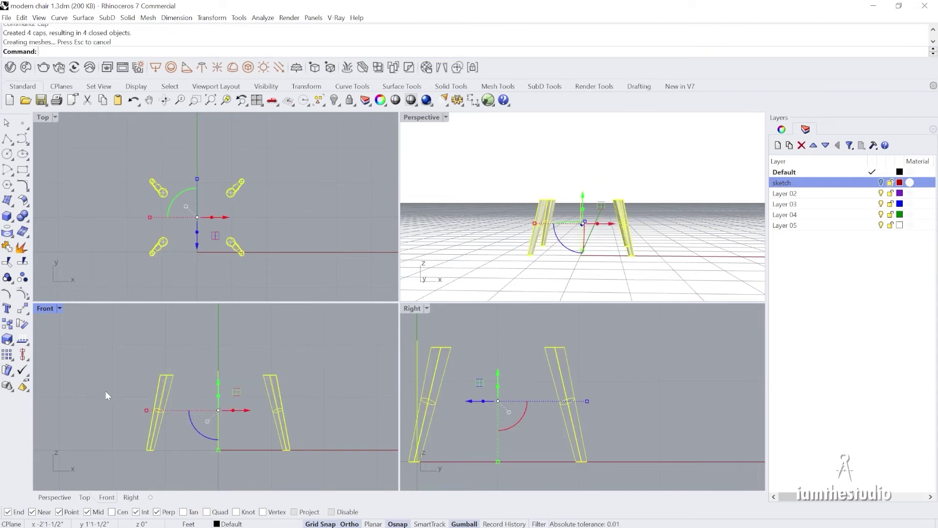
{"action": "key", "text": "Escape"}
{"action": "type", "text": "Show"}
{"action": "key", "text": "Return"}
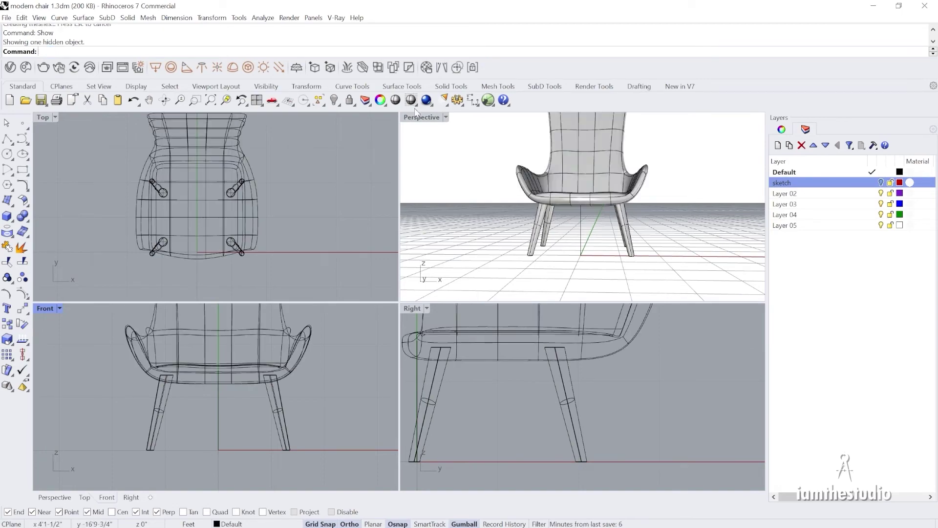
- Delete the leftover vertical reference line beneath the chair in the Perspective view
{"action": "double_click", "coordinate": [423, 117]}
{"action": "scroll", "coordinate": [457, 333], "scroll_direction": "down", "scroll_amount": 6}
{"action": "right_click_drag", "start_coordinate": [457, 333], "coordinate": [429, 360]}
{"action": "scroll", "coordinate": [429, 362], "scroll_direction": "up", "scroll_amount": 5}
{"action": "left_click_drag", "start_coordinate": [429, 370], "coordinate": [362, 439]}
{"action": "scroll", "coordinate": [408, 375], "scroll_direction": "down", "scroll_amount": 4}
{"action": "key", "text": "Delete"}
{"action": "right_click_drag", "start_coordinate": [416, 351], "coordinate": [422, 384]}
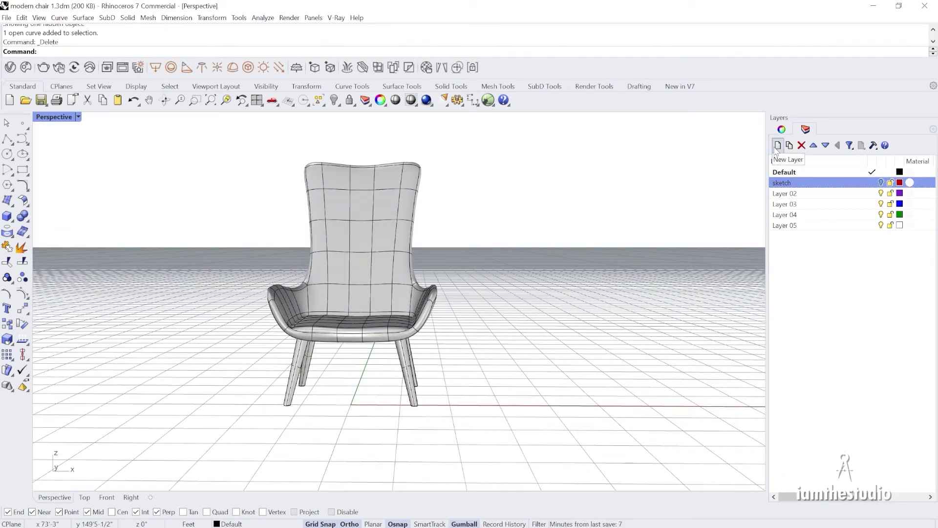
- Add a new layer named A-Furniture
{"action": "left_click", "coordinate": [778, 145]}
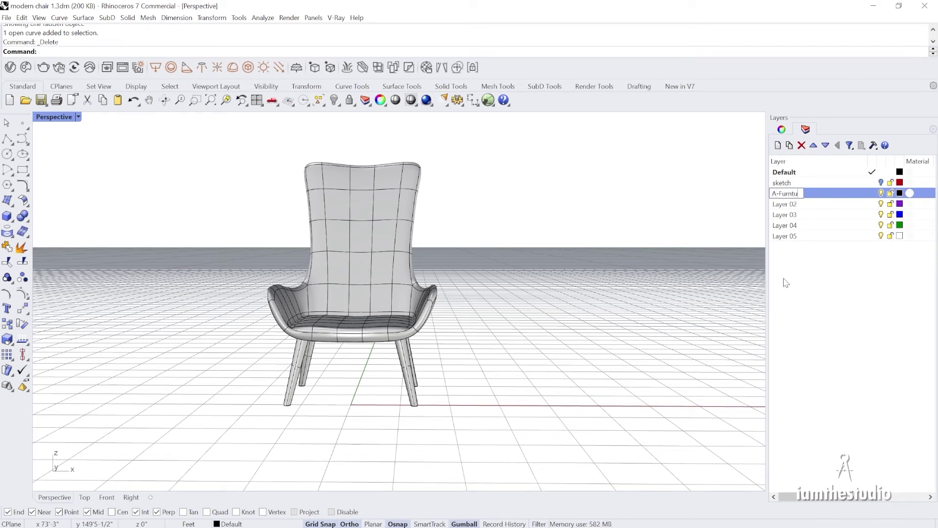
{"action": "key", "text": "BackSpace"}
{"action": "key", "text": "BackSpace"}
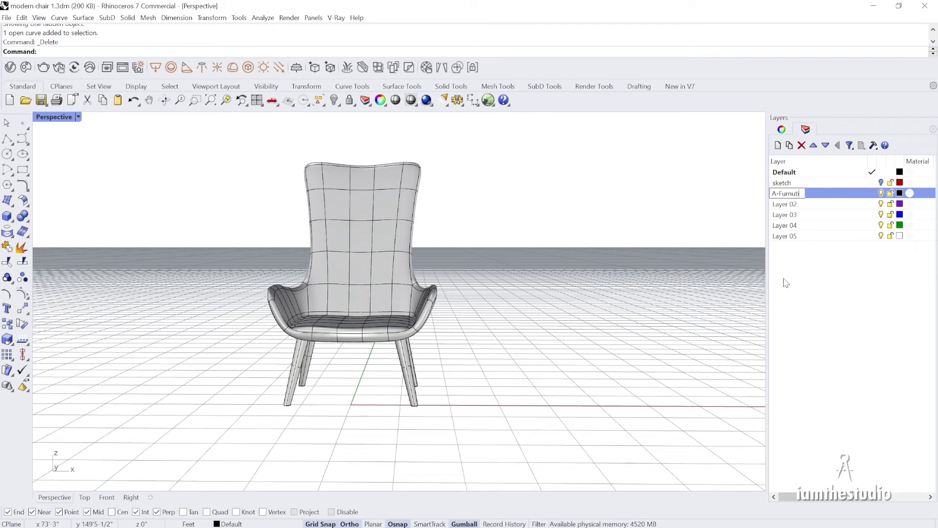
{"action": "type", "text": "re"}
{"action": "key", "text": "Return"}
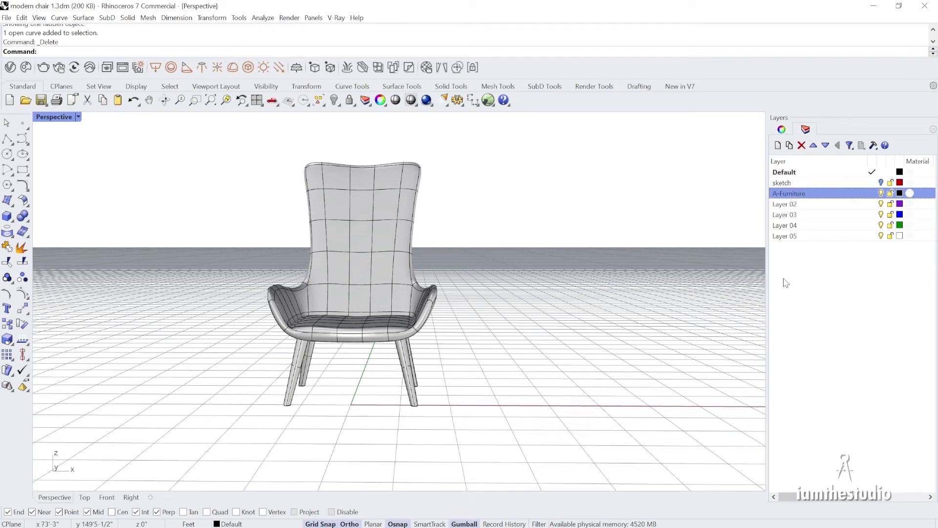
- Add another layer for the chair legs and name it Fr-Legs
{"action": "left_click", "coordinate": [777, 146]}
{"action": "type", "text": "Leg"}
{"action": "type", "text": "A-"}
{"action": "key", "text": "Return"}
{"action": "left_click", "coordinate": [777, 204]}
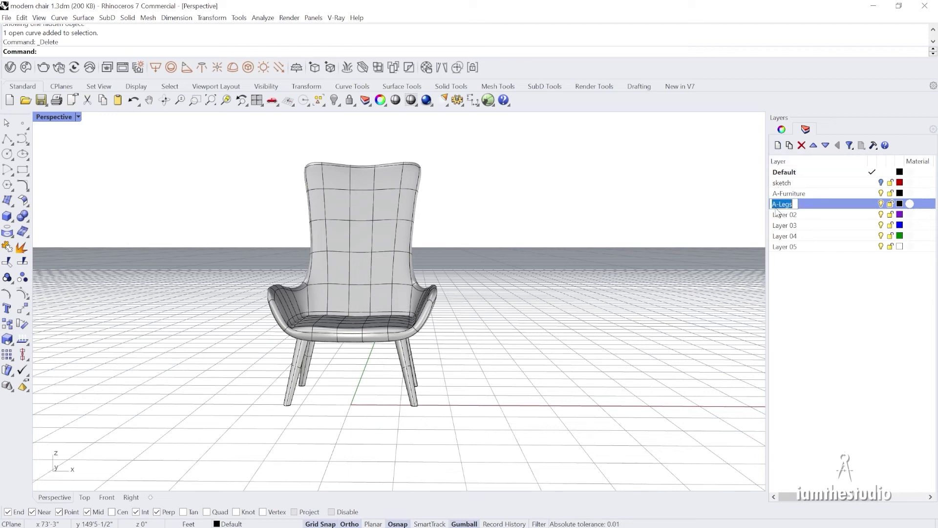
{"action": "key", "text": "Return"}
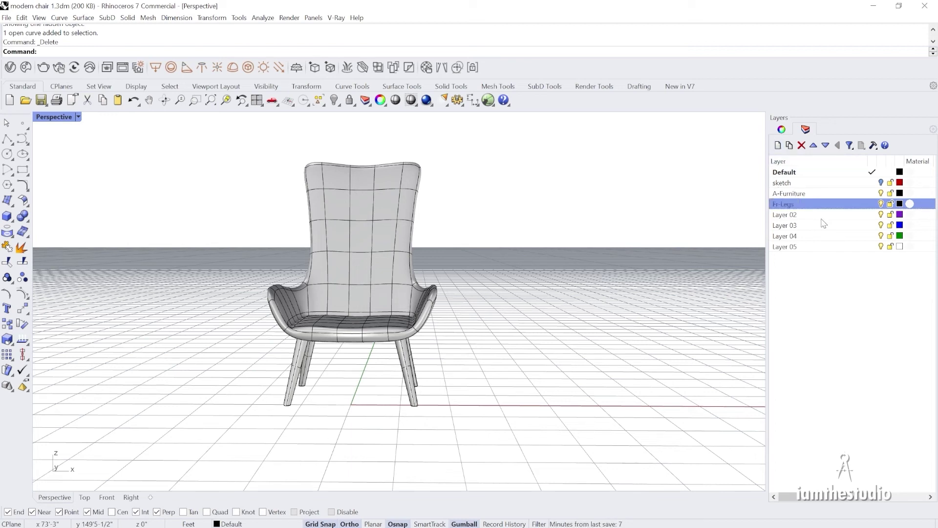
- Assign the four chair legs to the Fr-Legs layer
{"action": "left_click_drag", "start_coordinate": [441, 374], "coordinate": [270, 386]}
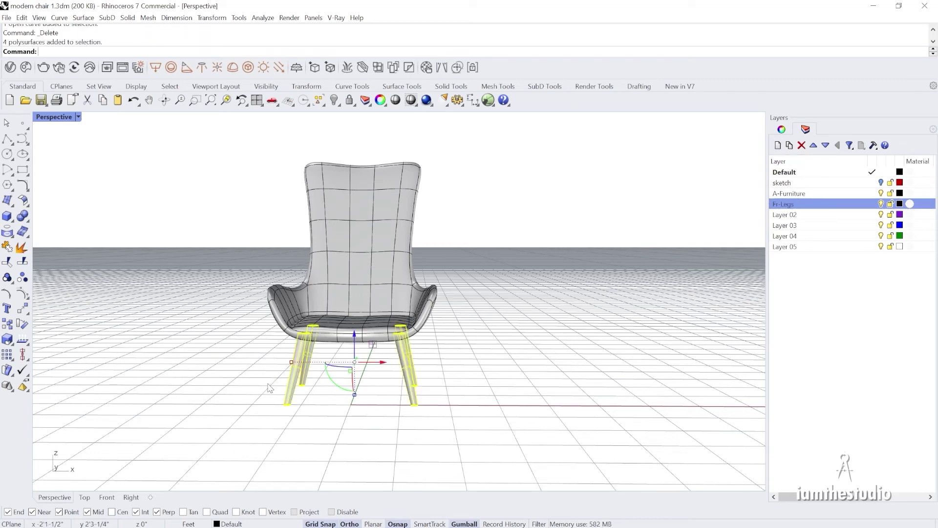
{"action": "right_click", "coordinate": [820, 209]}
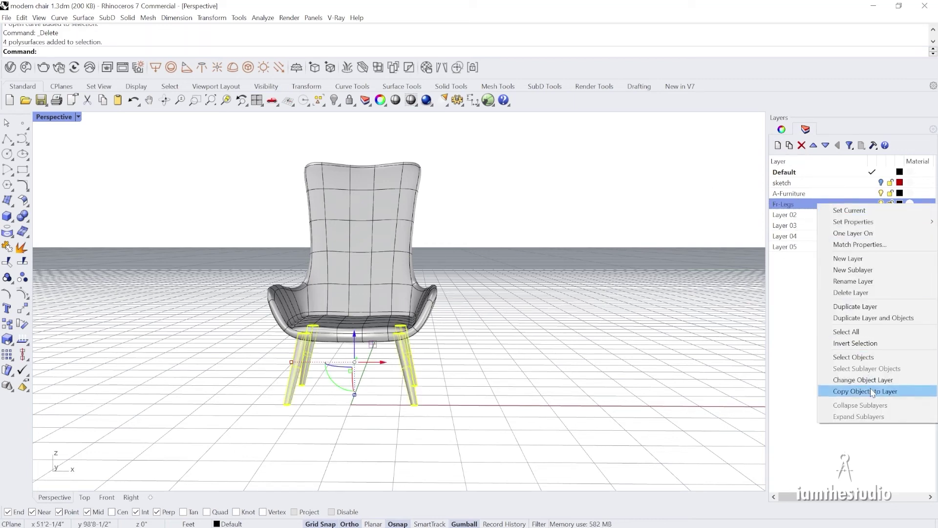
{"action": "left_click", "coordinate": [850, 379]}
- Add a new layer named Fr-Fabric for the seat
{"action": "scroll", "coordinate": [610, 245], "scroll_direction": "up", "scroll_amount": 5}
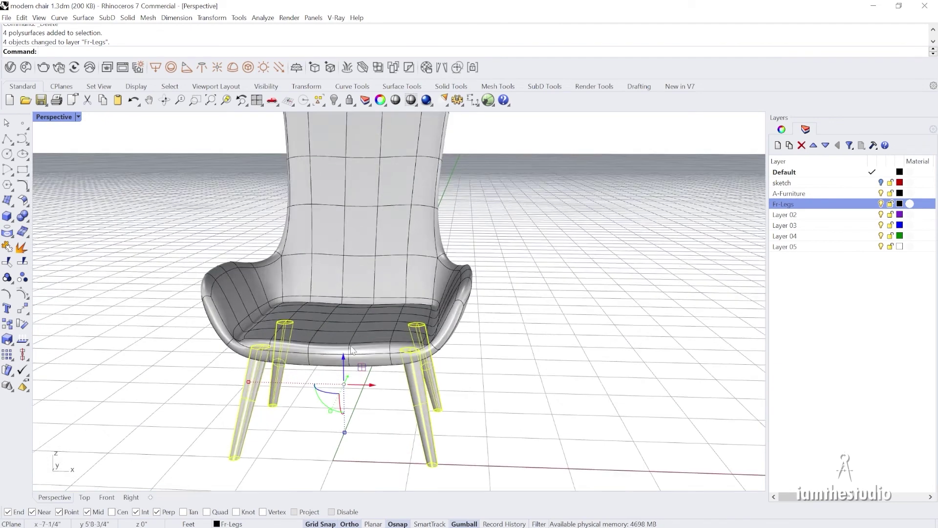
{"action": "right_click_drag", "start_coordinate": [535, 298], "coordinate": [517, 236]}
{"action": "left_click", "coordinate": [790, 146]}
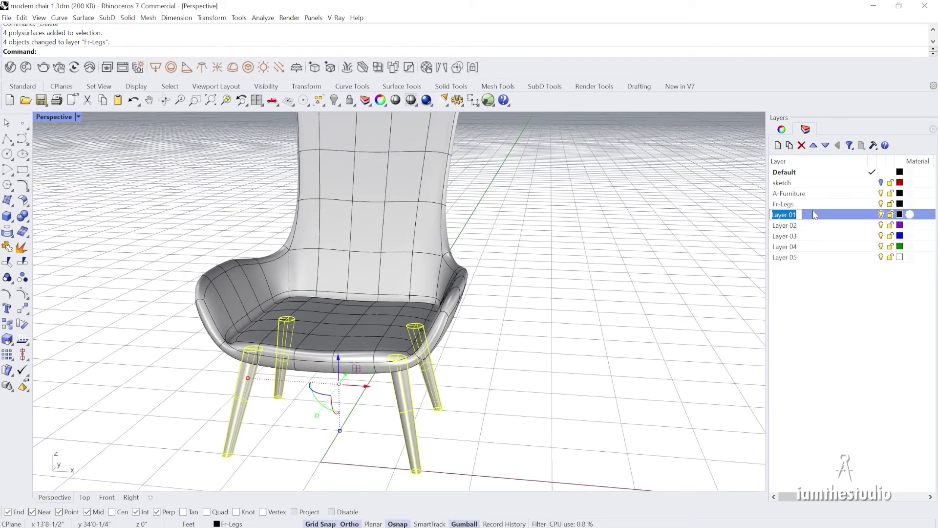
{"action": "type", "text": "FF"}
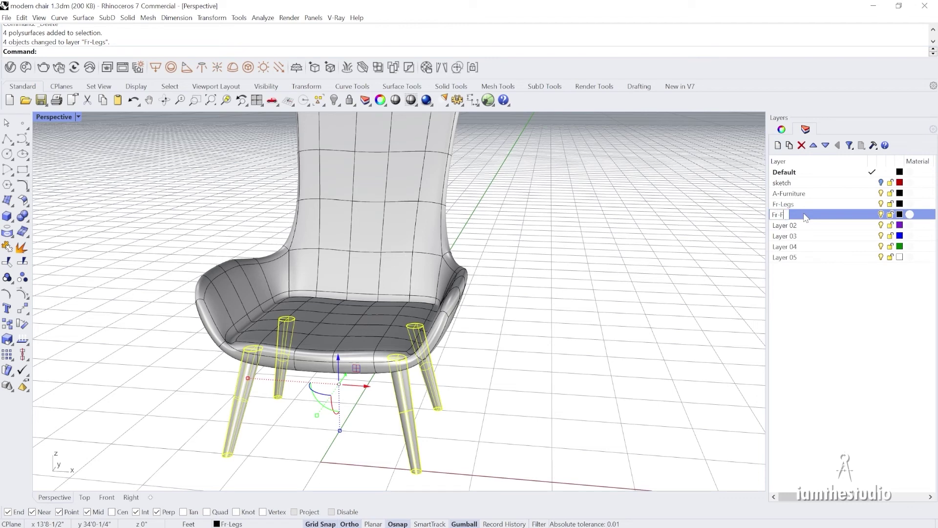
{"action": "key", "text": "Return"}
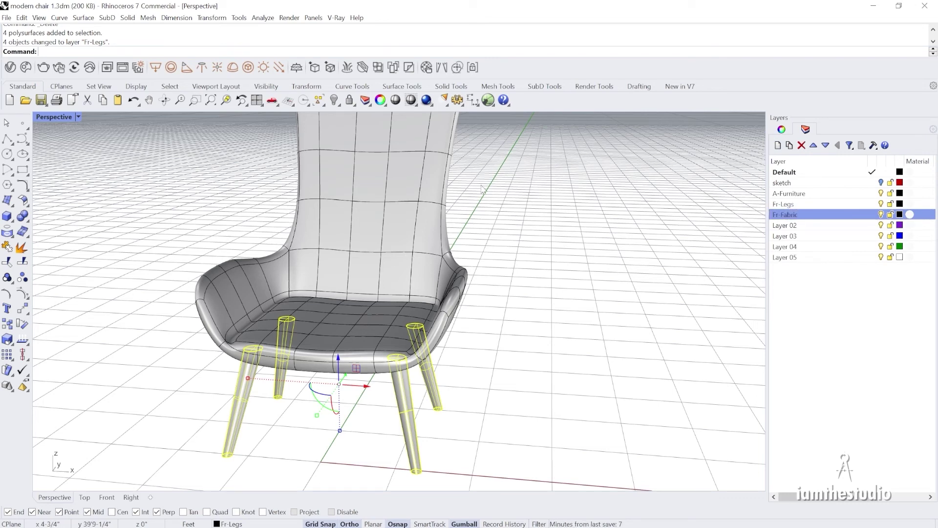
- Assign the chair's SubD seat and back to the Fr-Fabric layer
{"action": "left_click", "coordinate": [306, 239]}
{"action": "right_click_drag", "start_coordinate": [254, 320], "coordinate": [274, 320]}
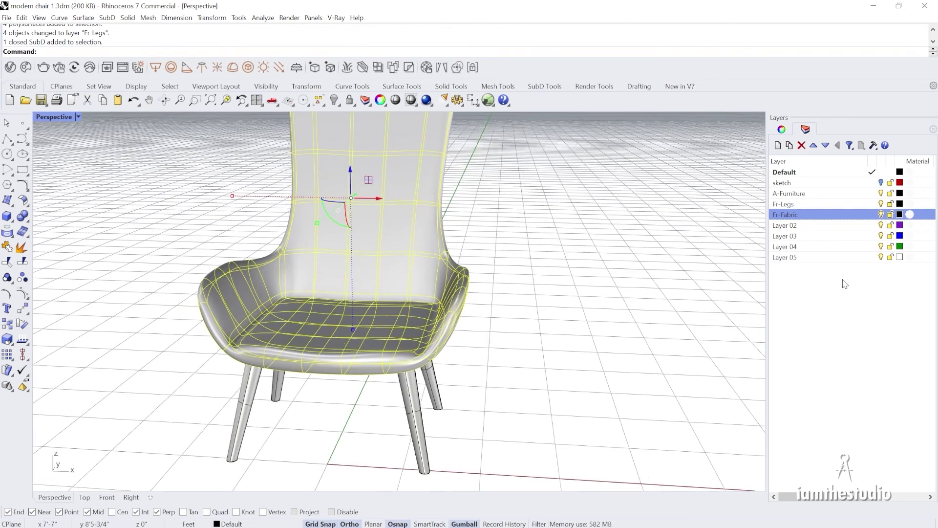
{"action": "right_click", "coordinate": [866, 217]}
{"action": "left_click", "coordinate": [866, 385]}
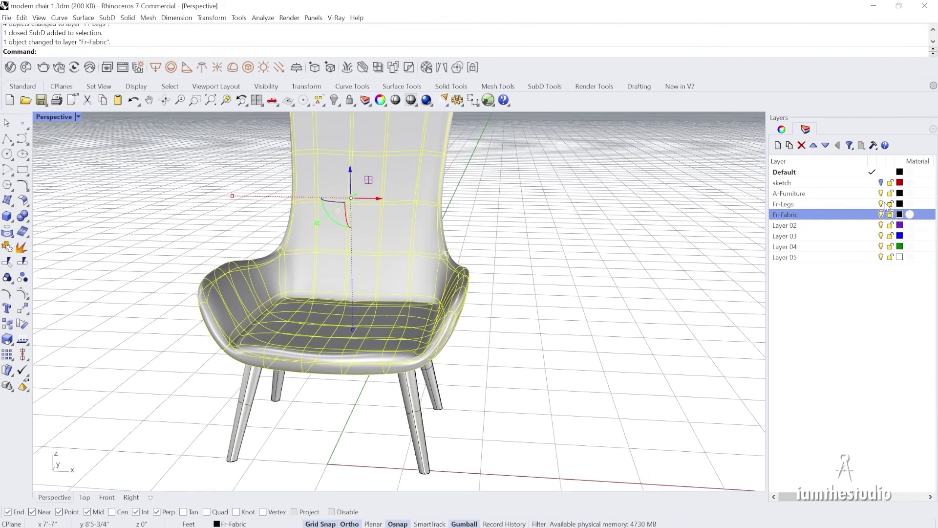
- Check the chair's layer assignment by toggling the visibility of the Fr-Legs layer off and back on
{"action": "left_click", "coordinate": [881, 204]}
{"action": "left_click", "coordinate": [881, 203]}
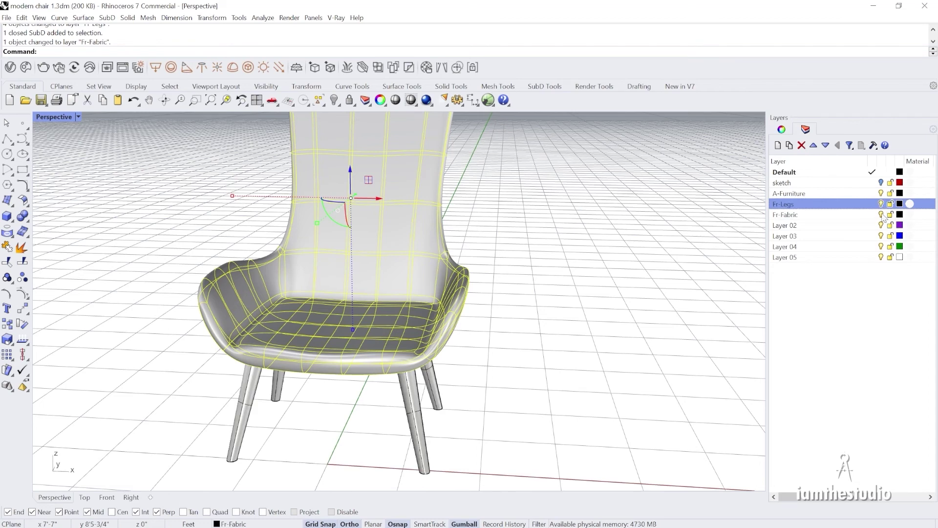
{"action": "left_click", "coordinate": [787, 216]}
- Deselect the chair's seat and save the chair model
{"action": "left_click", "coordinate": [520, 327]}
{"action": "scroll", "coordinate": [522, 331], "scroll_direction": "down", "scroll_amount": 5}
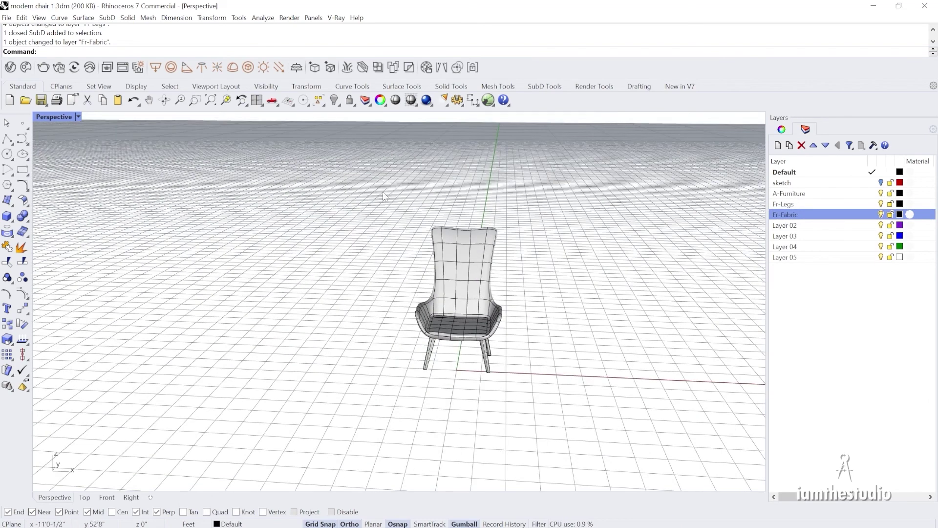
{"action": "right_click_drag", "start_coordinate": [393, 186], "coordinate": [375, 211]}
{"action": "key", "text": "ctrl+s"}
- Define the chair's seat and four legs as one block with its base point at the origin and a name starting with "modern"
{"action": "left_click_drag", "start_coordinate": [349, 183], "coordinate": [570, 392]}
{"action": "scroll", "coordinate": [553, 362], "scroll_direction": "up", "scroll_amount": 3}
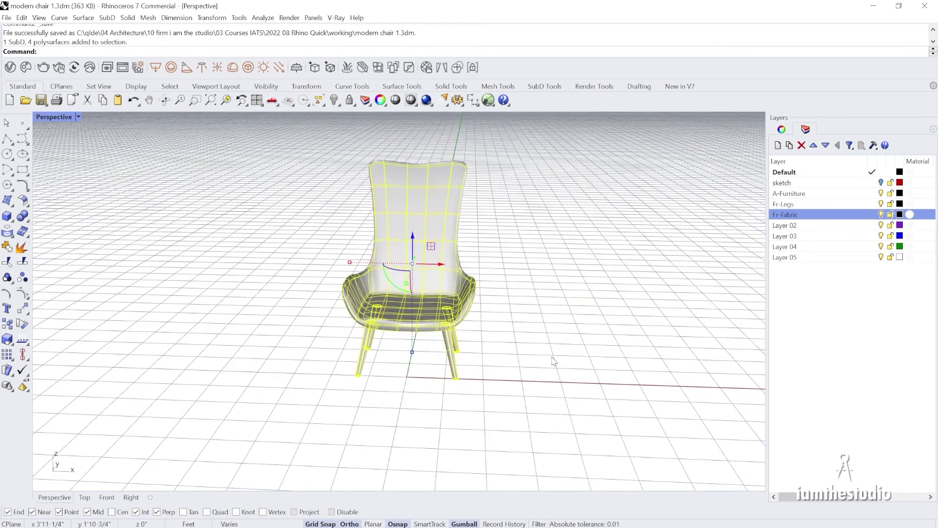
{"action": "right_click_drag", "start_coordinate": [554, 361], "coordinate": [391, 406]}
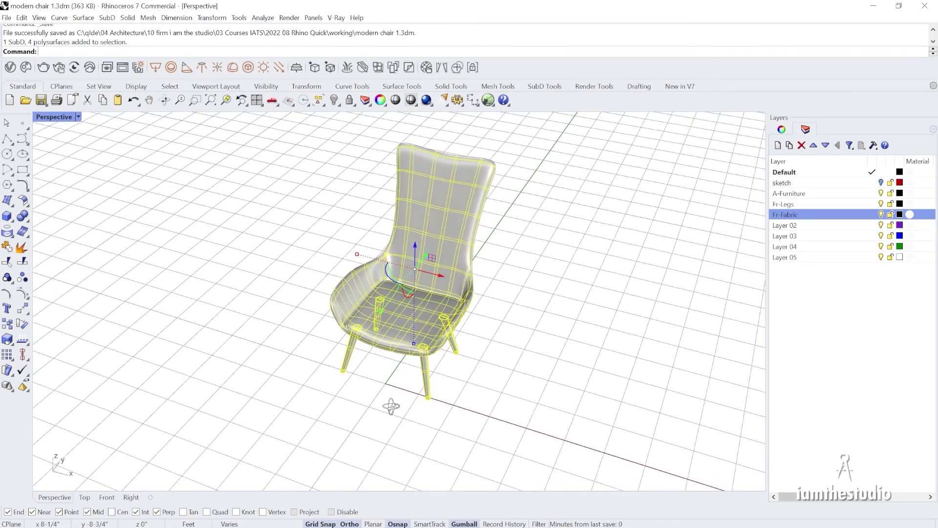
{"action": "key", "text": "Return"}
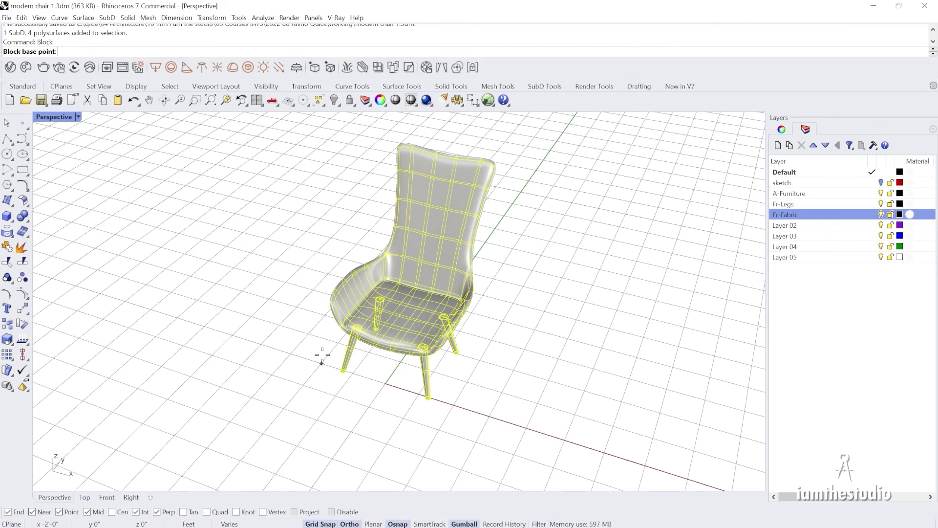
{"action": "scroll", "coordinate": [386, 384], "scroll_direction": "up", "scroll_amount": 2}
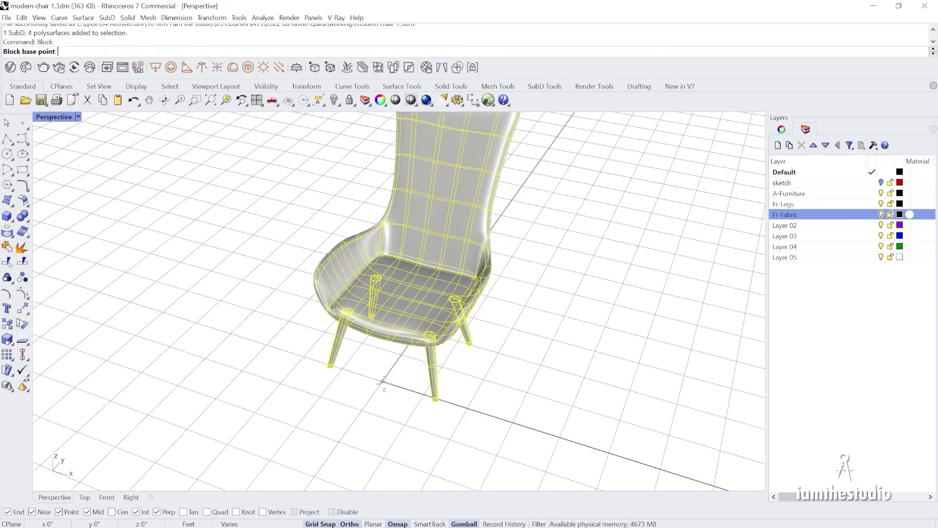
{"action": "left_click", "coordinate": [384, 382]}
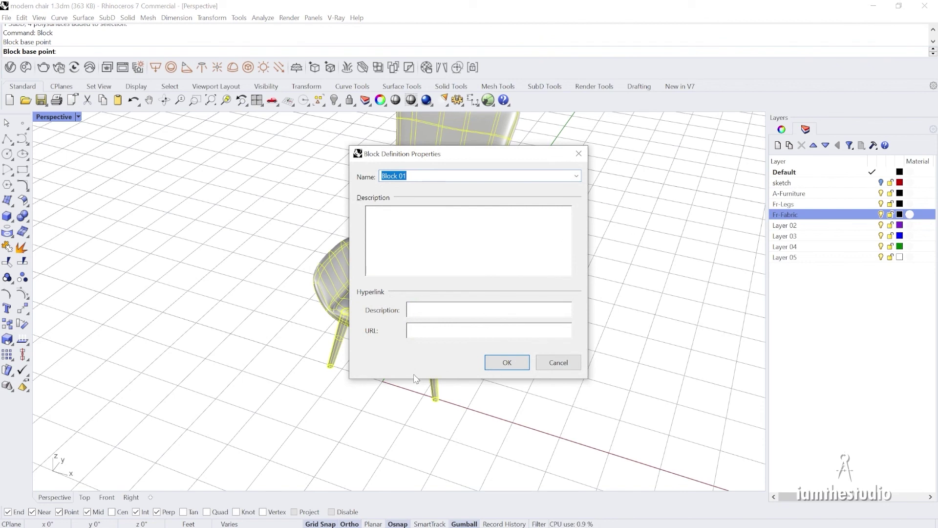
{"action": "type", "text": "modern-c"}
{"action": "key", "text": "BackSpace"}
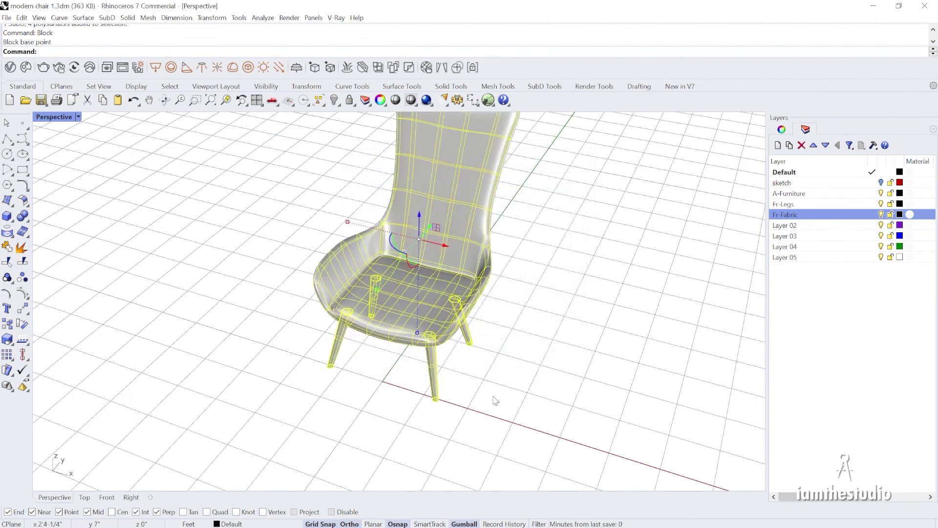
- Duplicate the chair block along the X axis, placing the copy beside the original
{"action": "left_click", "coordinate": [411, 289]}
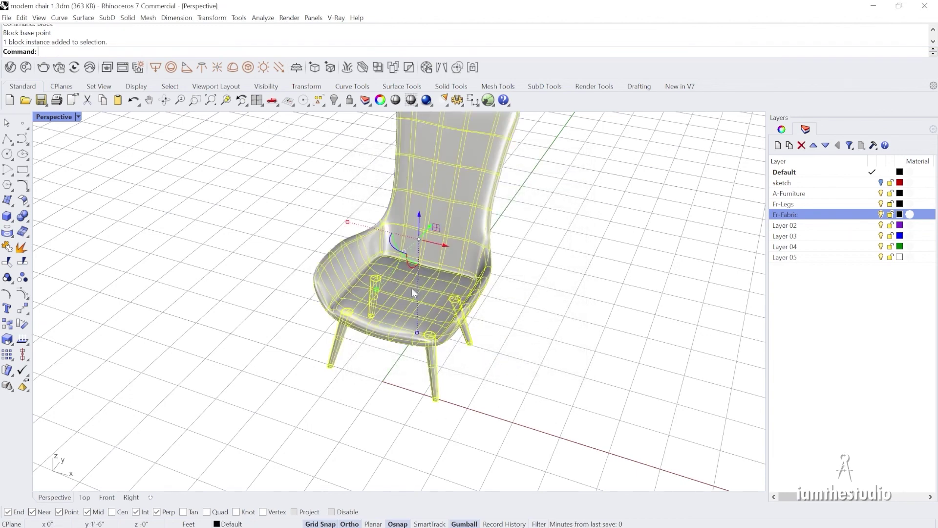
{"action": "right_click_drag", "start_coordinate": [411, 288], "coordinate": [320, 323]}
{"action": "scroll", "coordinate": [396, 269], "scroll_direction": "down", "scroll_amount": 2}
{"action": "right_click_drag", "start_coordinate": [396, 269], "coordinate": [373, 274]}
{"action": "left_click_drag", "start_coordinate": [411, 249], "coordinate": [570, 241]}
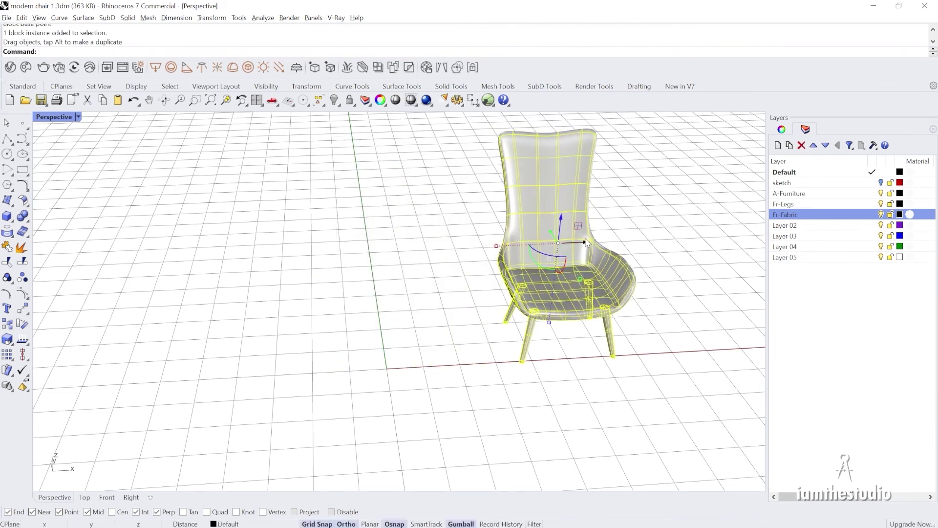
{"action": "key", "text": "ctrl+z"}
{"action": "left_click_drag", "start_coordinate": [411, 250], "coordinate": [587, 242], "text": "alt"}
{"action": "right_click_drag", "start_coordinate": [562, 308], "coordinate": [514, 350]}
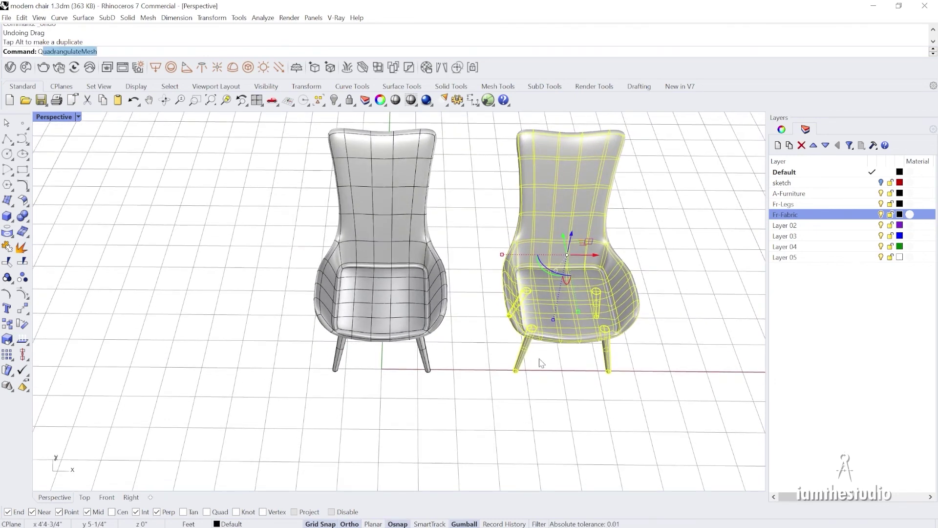